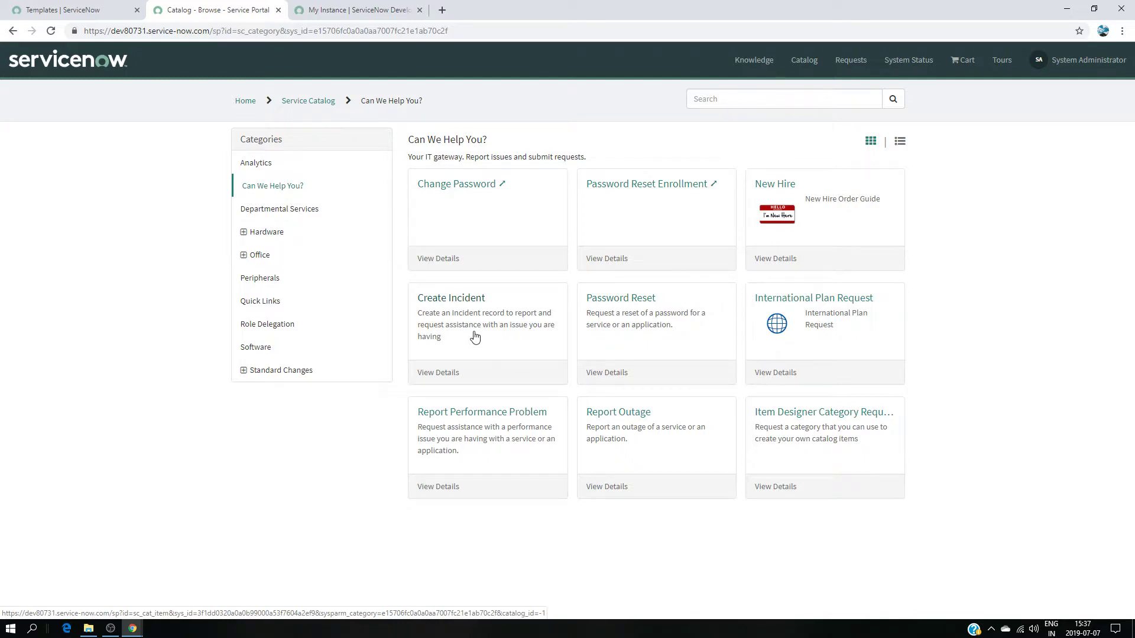
Open the Create Incident form, then go back to the Service Catalog categories page.
{"action": "left_click", "coordinate": [476, 312]}
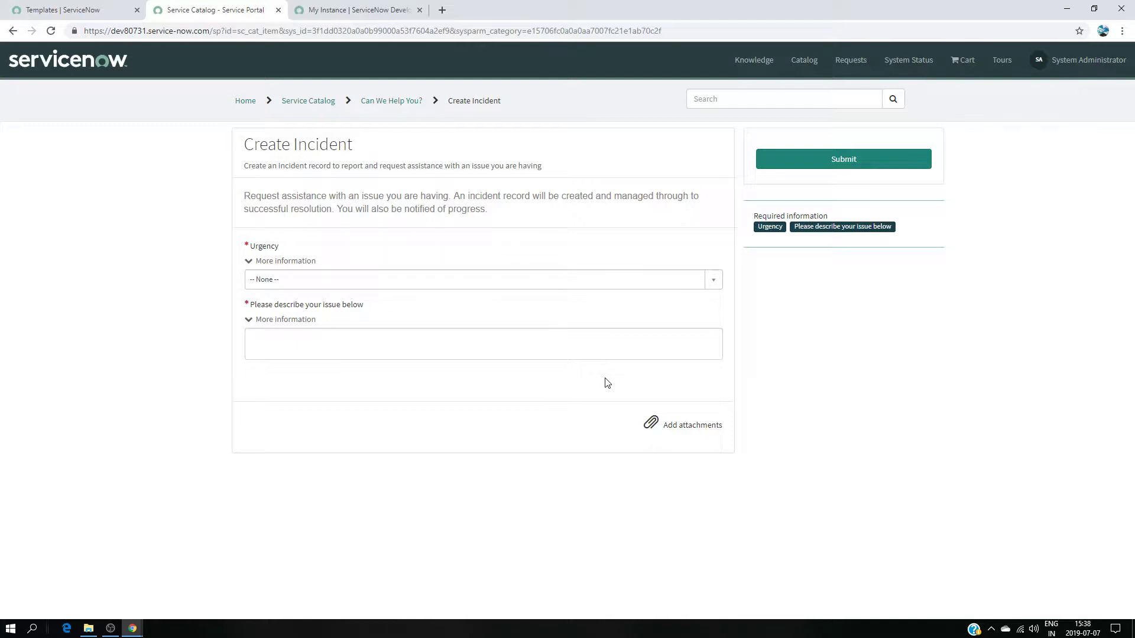
{"action": "left_click", "coordinate": [307, 103]}
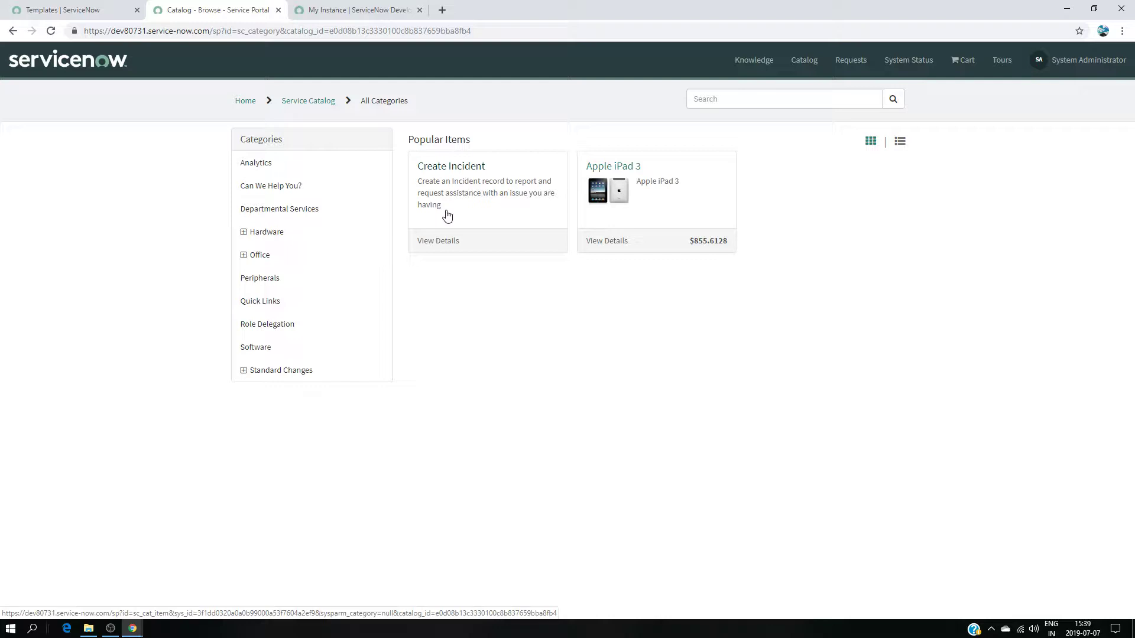
Browse the Can We Help You? category and reopen the Create Incident request form.
{"action": "left_click", "coordinate": [291, 185]}
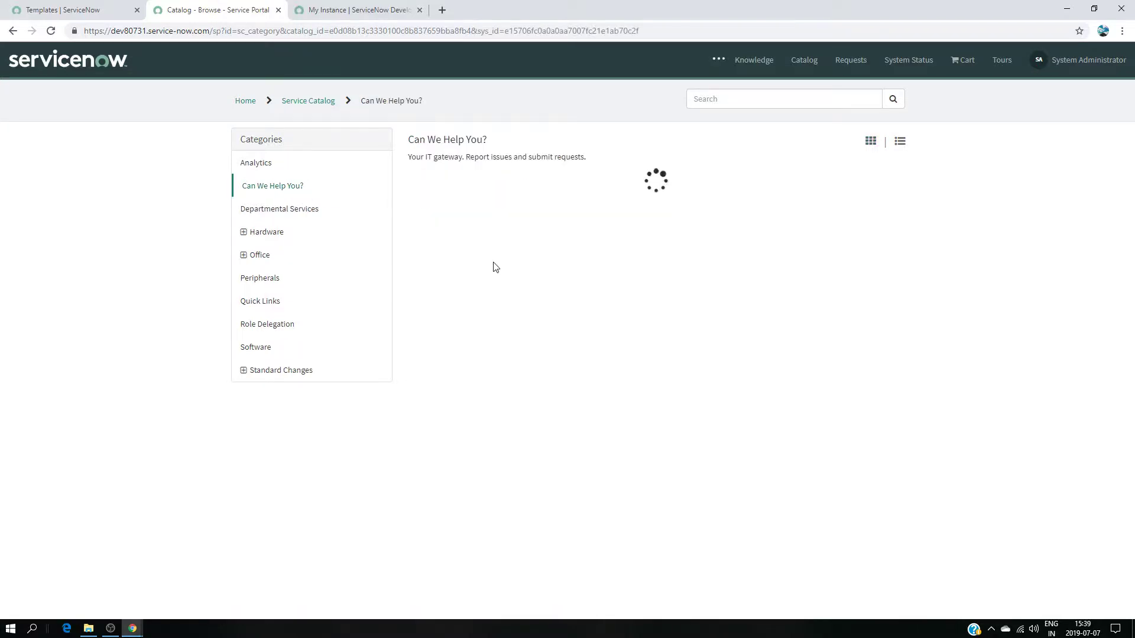
{"action": "left_click", "coordinate": [475, 330]}
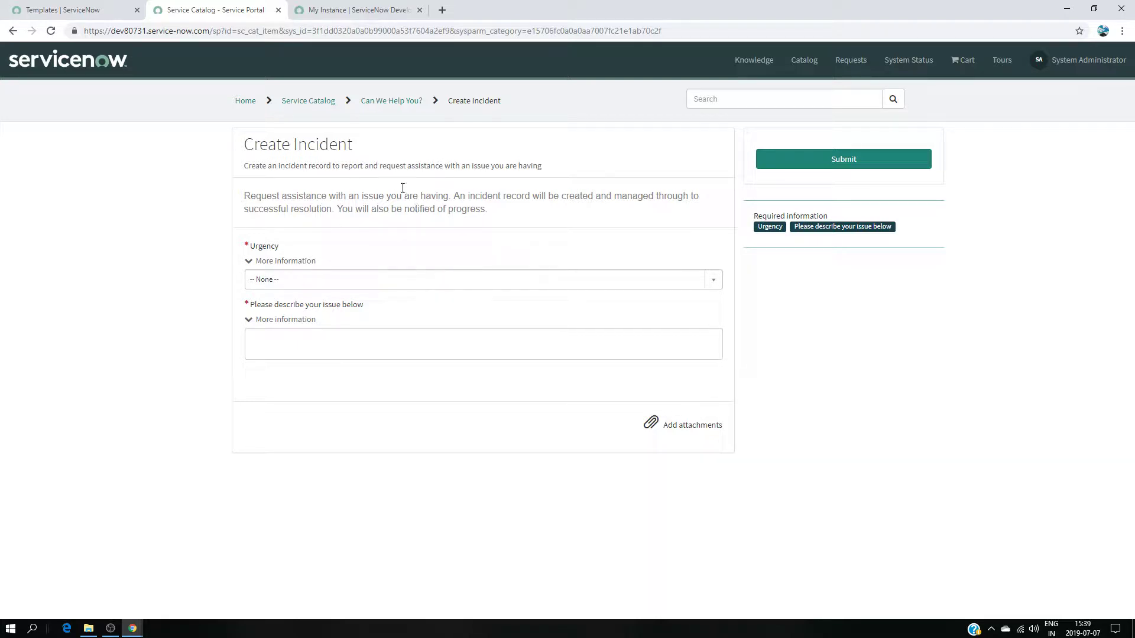
{"action": "left_click", "coordinate": [305, 101]}
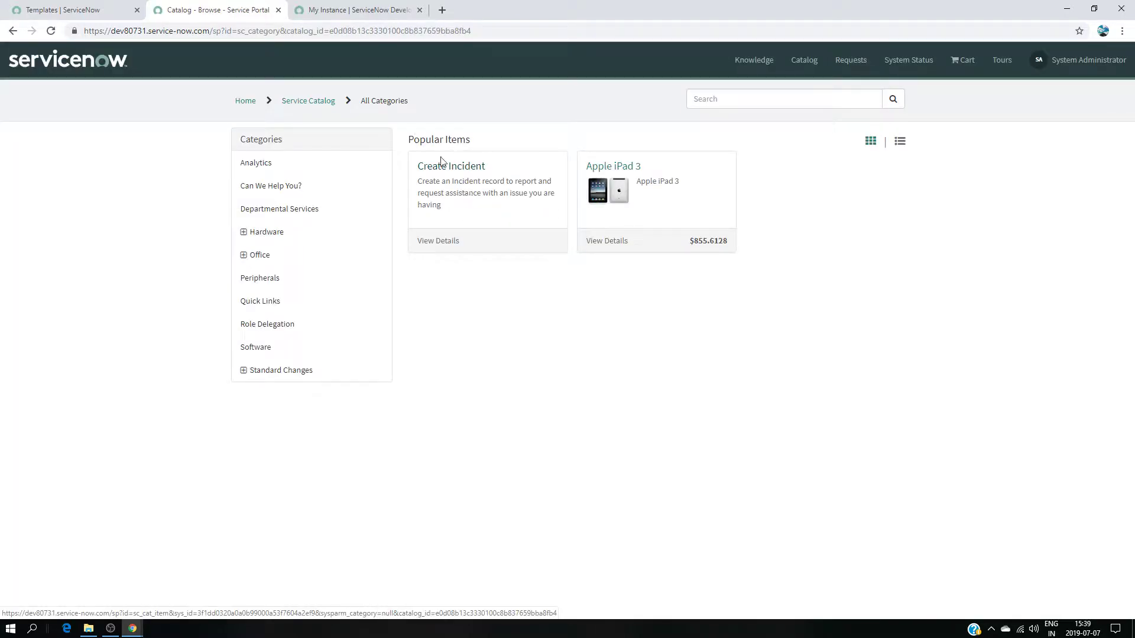
{"action": "left_click", "coordinate": [477, 205]}
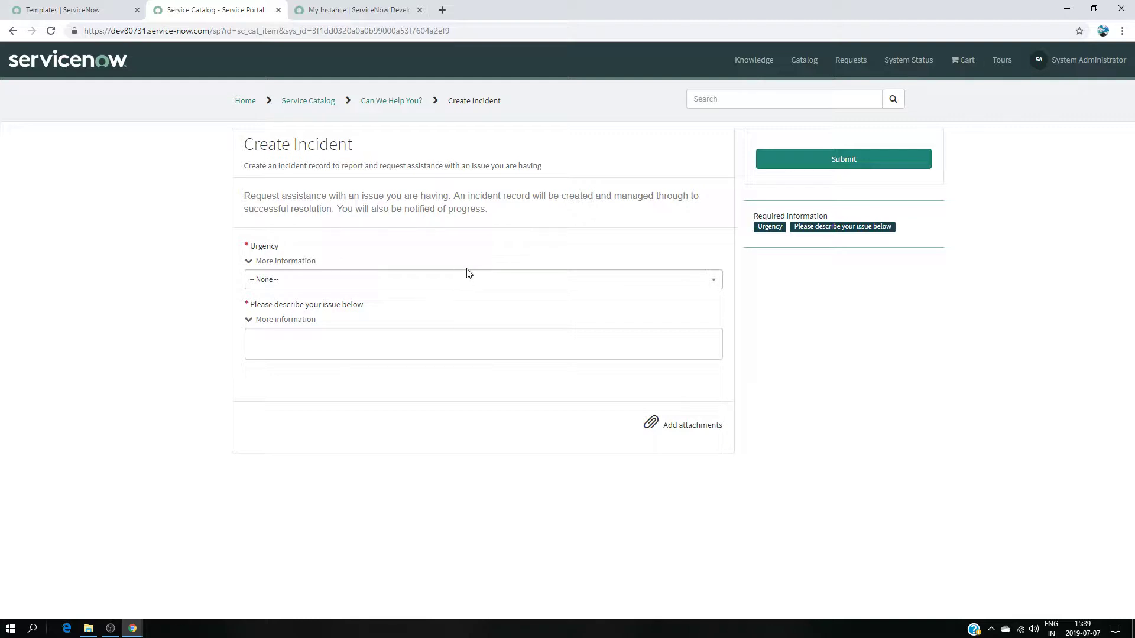
Submit an incident with urgency 1 - High and the description 'test'.
{"action": "left_click", "coordinate": [461, 282]}
{"action": "left_click", "coordinate": [324, 332]}
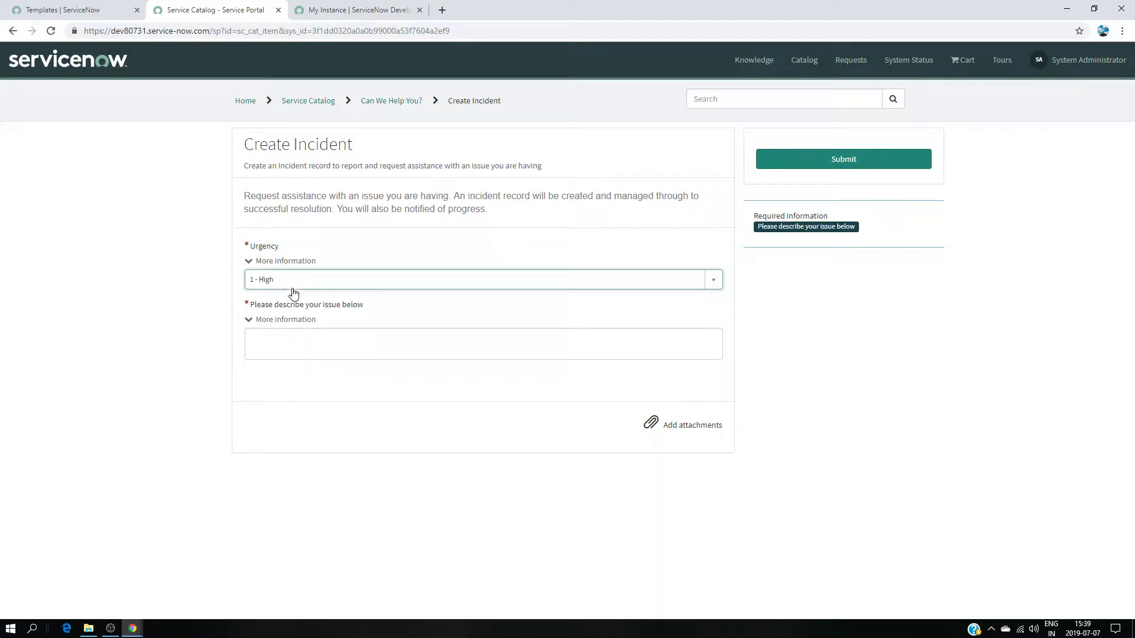
{"action": "left_click", "coordinate": [312, 344]}
{"action": "type", "text": "test"}
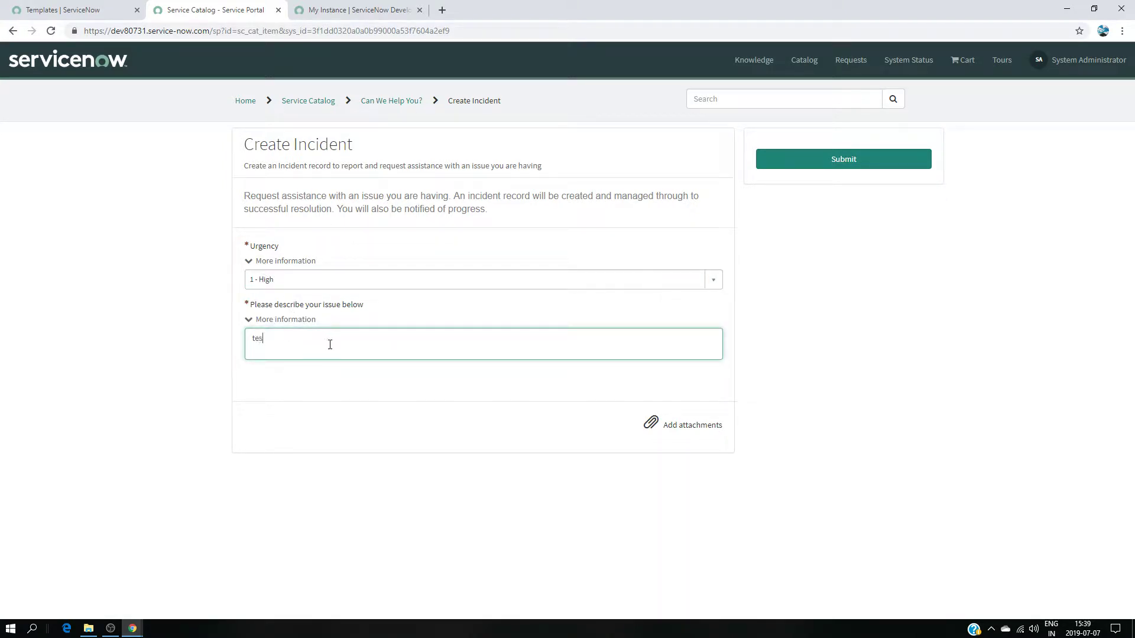
{"action": "left_click", "coordinate": [860, 169]}
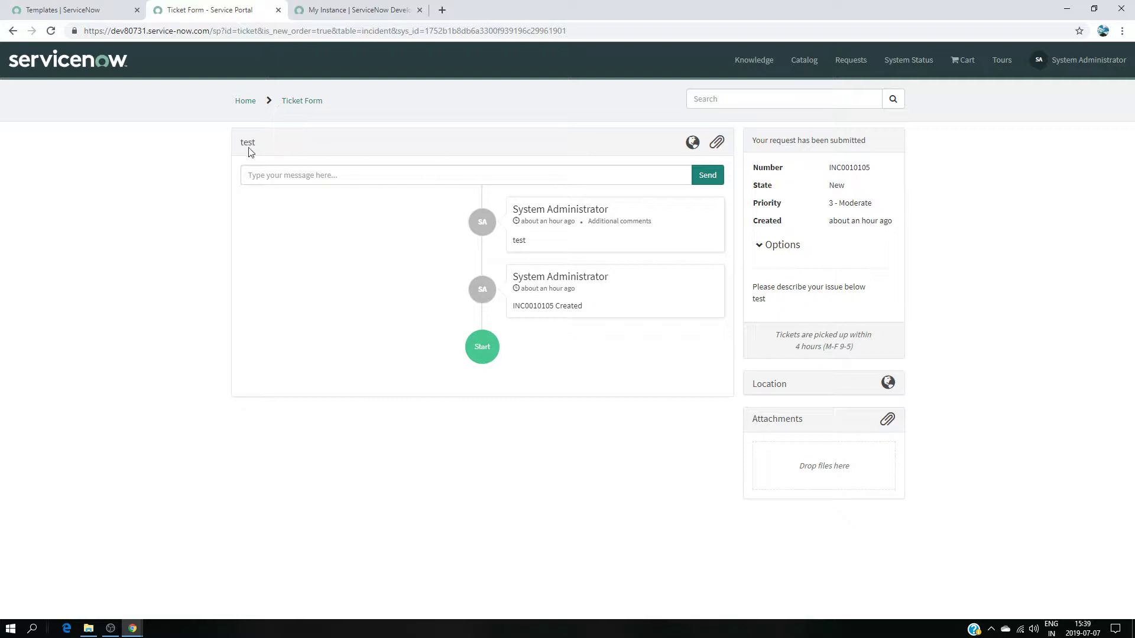
{"action": "left_click", "coordinate": [69, 5]}
Open the Incident - Open list in the backend and check the row selection actions.
{"action": "left_click", "coordinate": [53, 145]}
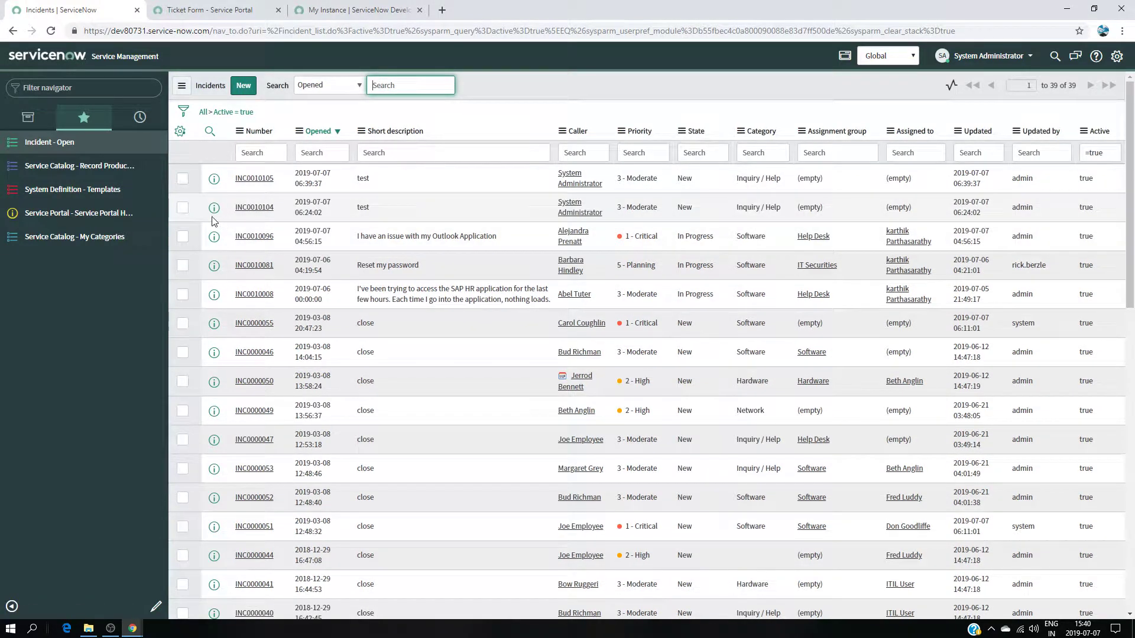
{"action": "scroll", "coordinate": [454, 334], "scroll_direction": "down", "scroll_amount": 12}
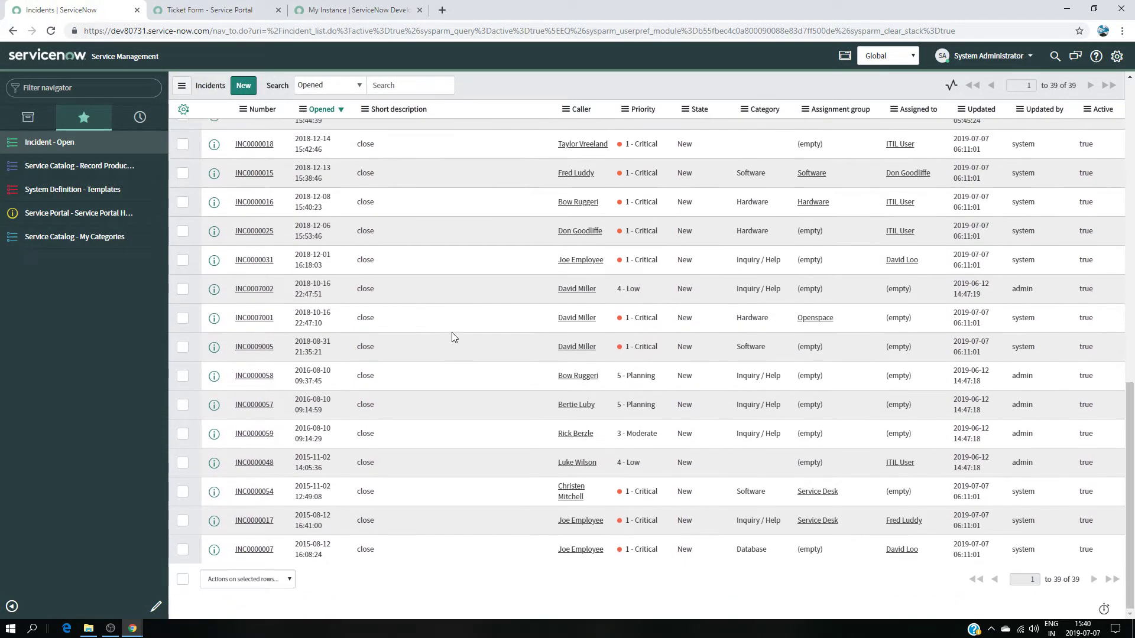
{"action": "left_click", "coordinate": [182, 579]}
{"action": "left_click", "coordinate": [257, 579]}
{"action": "left_click", "coordinate": [183, 579]}
{"action": "scroll", "coordinate": [264, 567], "scroll_direction": "up", "scroll_amount": 8}
{"action": "scroll", "coordinate": [266, 548], "scroll_direction": "up", "scroll_amount": 4}
Delete the duplicate incident INC0010104 from the open incidents list.
{"action": "left_click", "coordinate": [183, 194]}
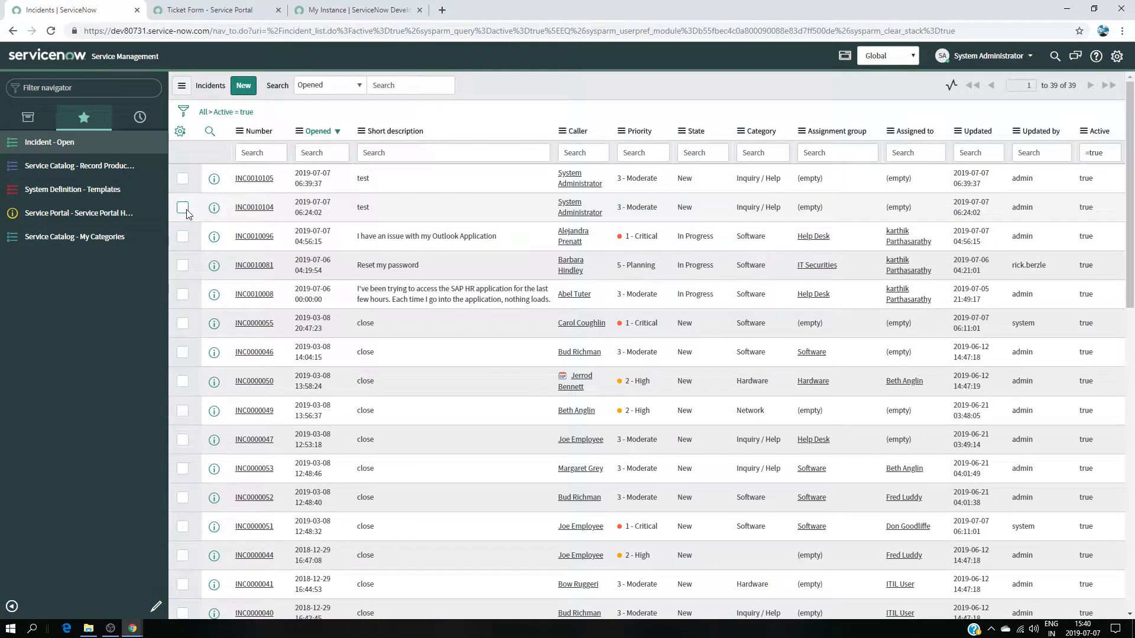
{"action": "scroll", "coordinate": [376, 422], "scroll_direction": "down", "scroll_amount": 12}
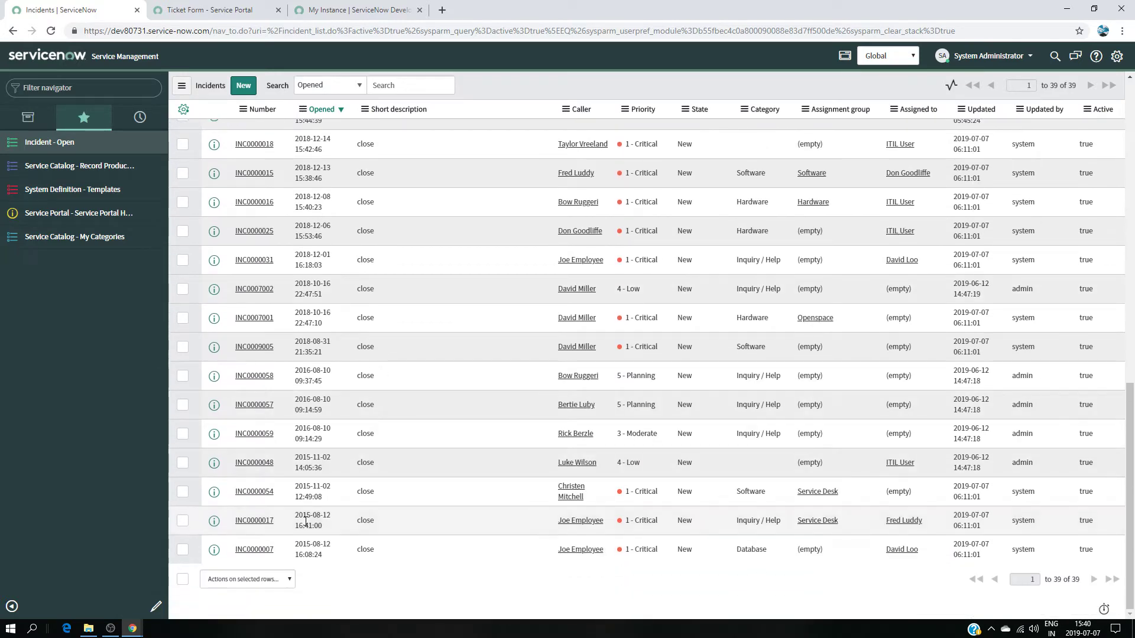
{"action": "left_click", "coordinate": [266, 579]}
{"action": "left_click", "coordinate": [279, 433]}
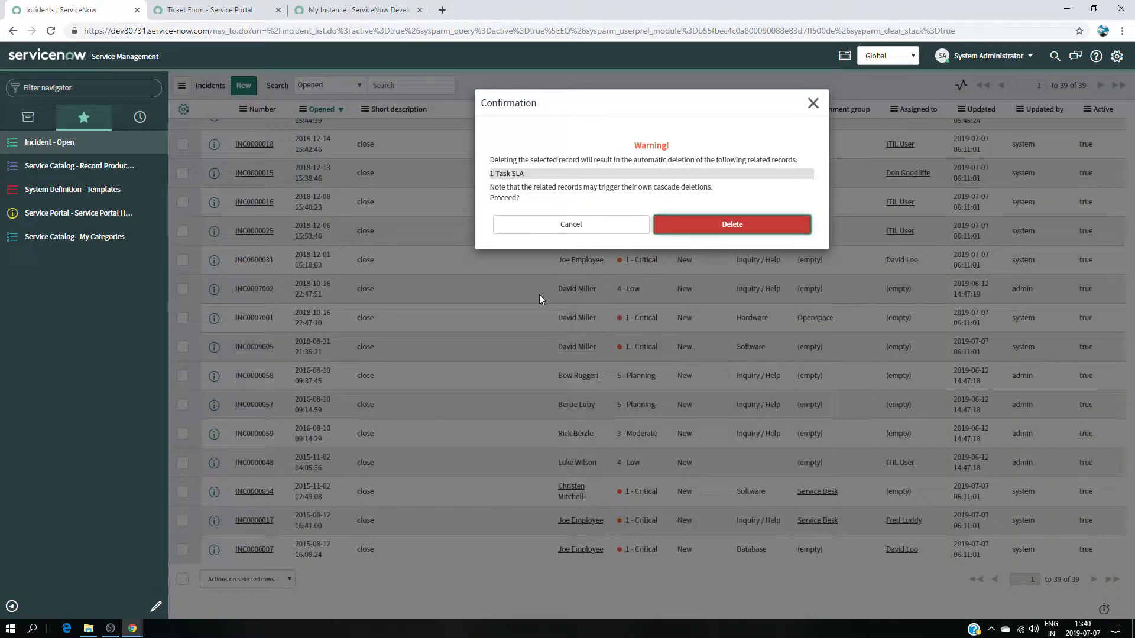
{"action": "key", "text": "Return"}
Open incident INC0010105 from the list.
{"action": "scroll", "coordinate": [433, 400], "scroll_direction": "down", "scroll_amount": 10}
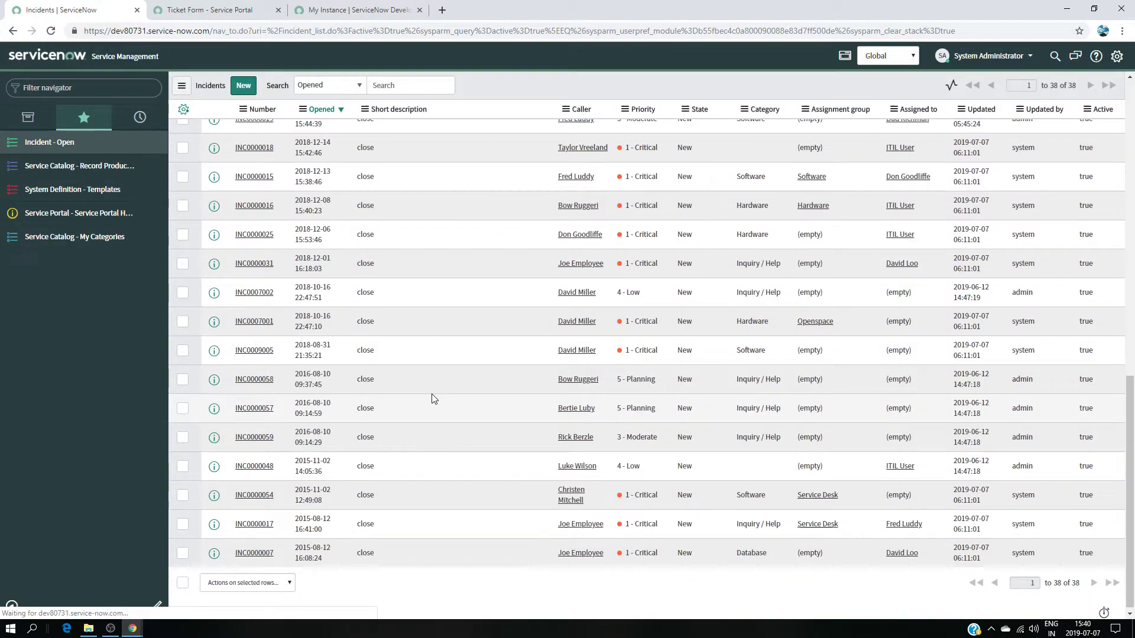
{"action": "scroll", "coordinate": [380, 338], "scroll_direction": "up", "scroll_amount": 10}
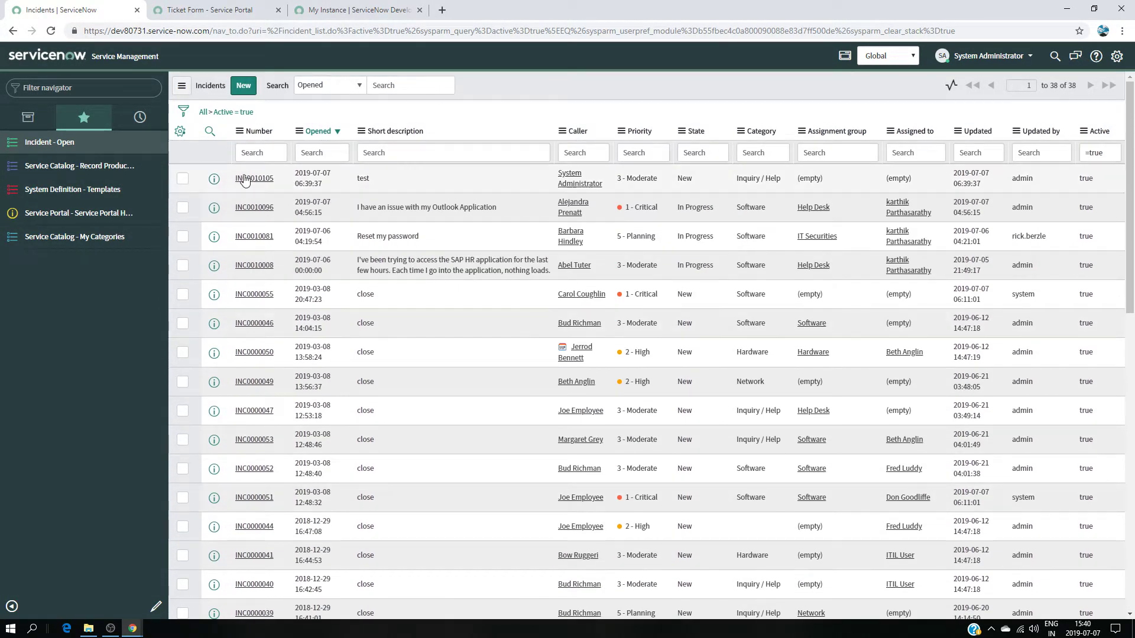
{"action": "left_click", "coordinate": [447, 236]}
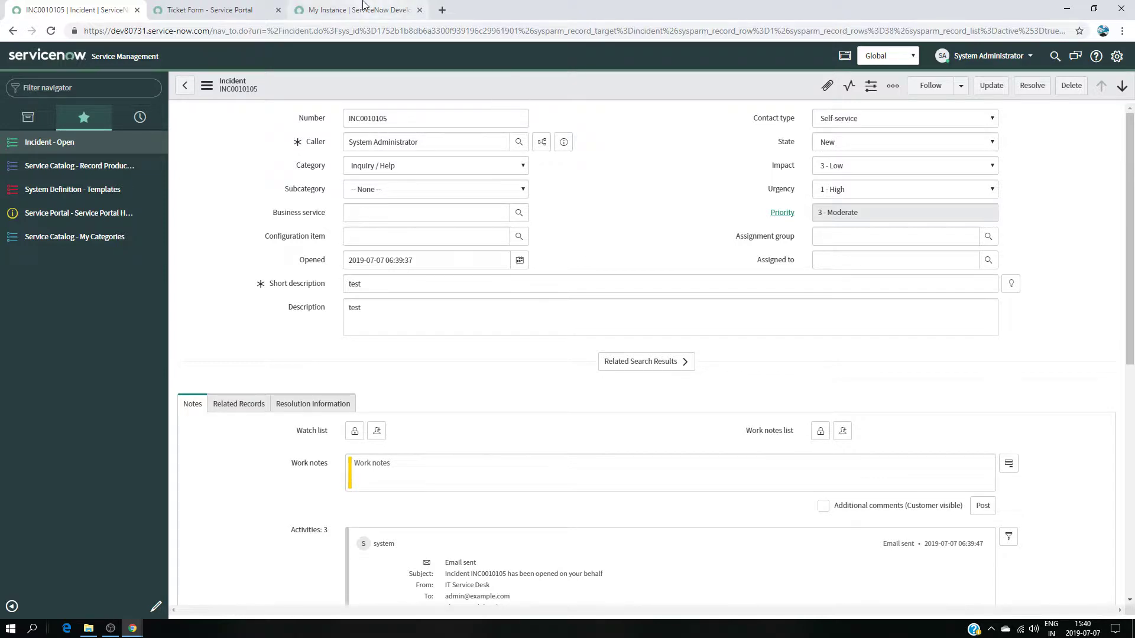
{"action": "left_click", "coordinate": [211, 7]}
{"action": "left_click", "coordinate": [245, 101]}
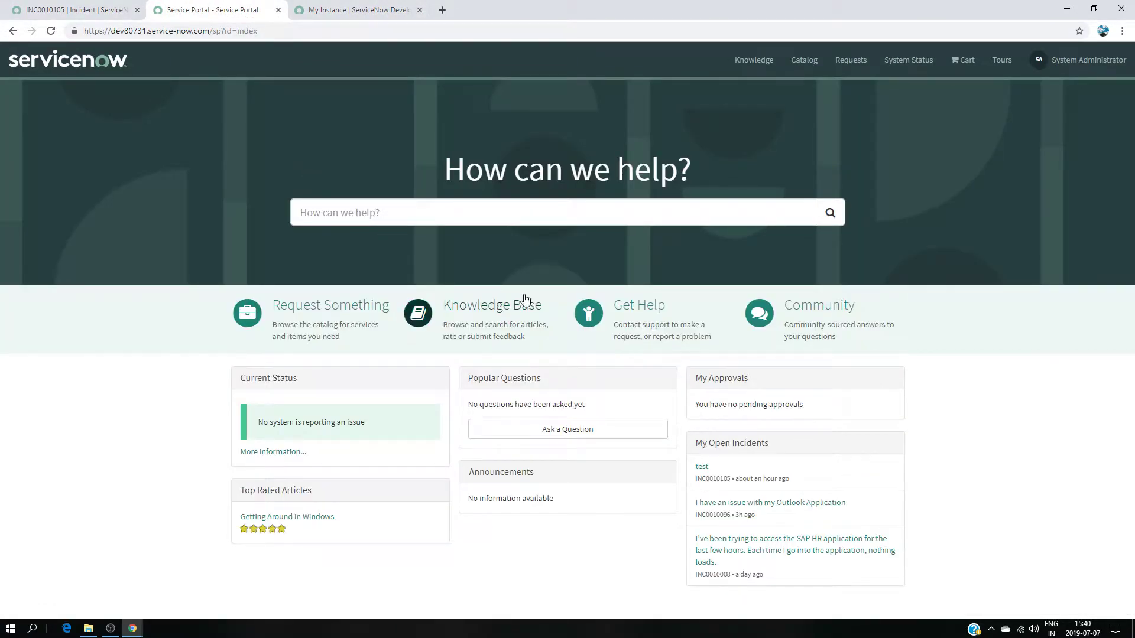
{"action": "left_click", "coordinate": [632, 321]}
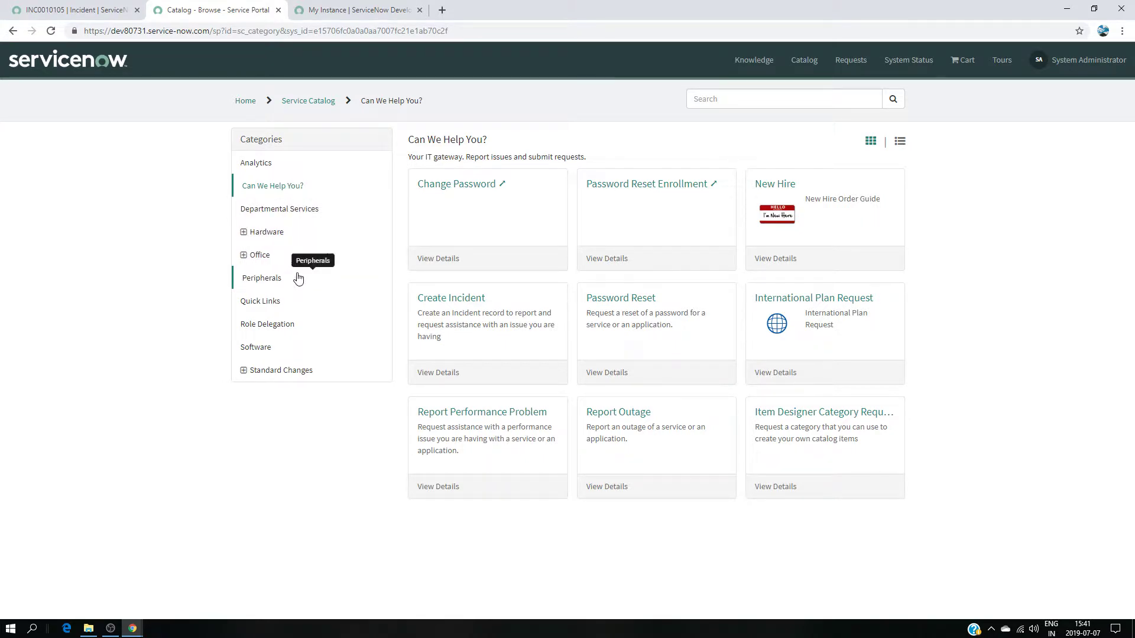
{"action": "left_click", "coordinate": [72, 5]}
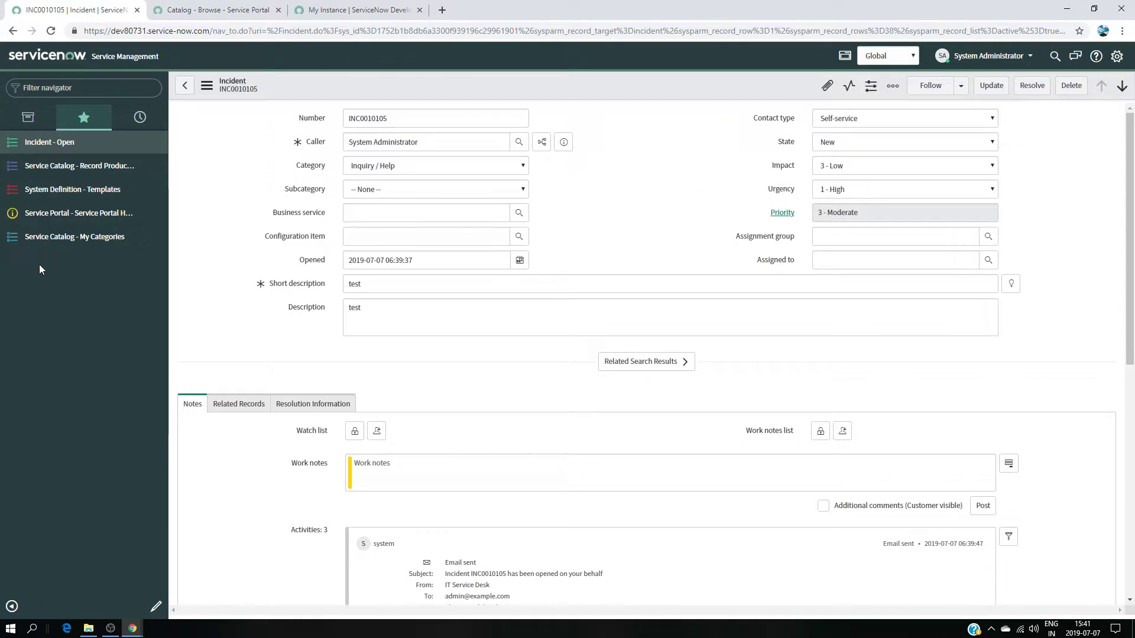
Start a new category titled Critical Request in the Service Catalog catalog.
{"action": "left_click", "coordinate": [90, 241]}
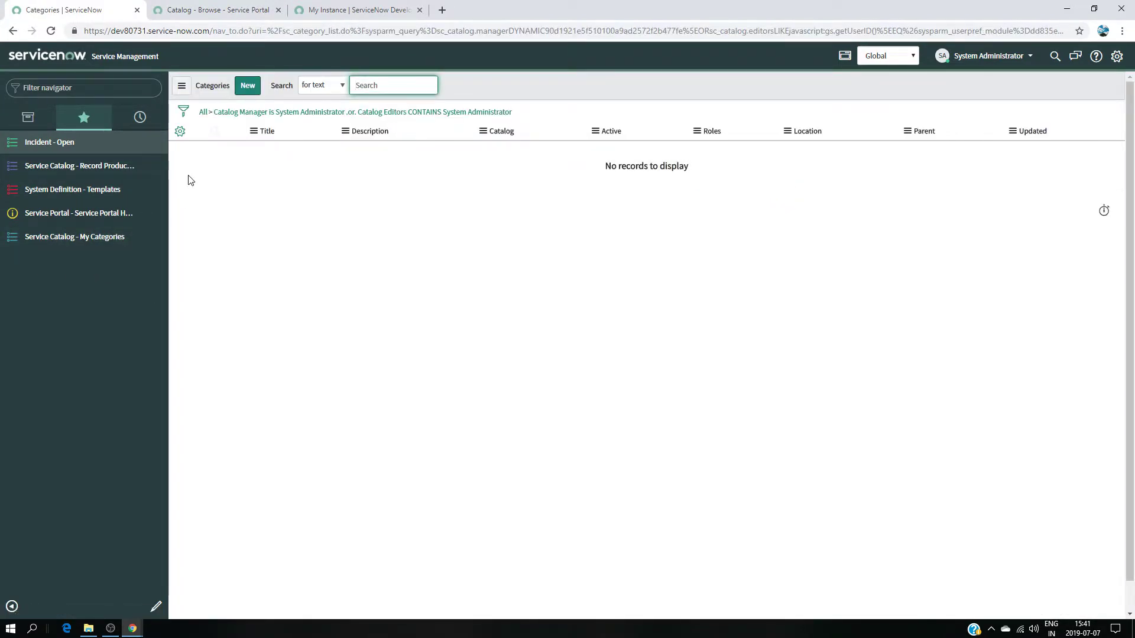
{"action": "left_click", "coordinate": [203, 112]}
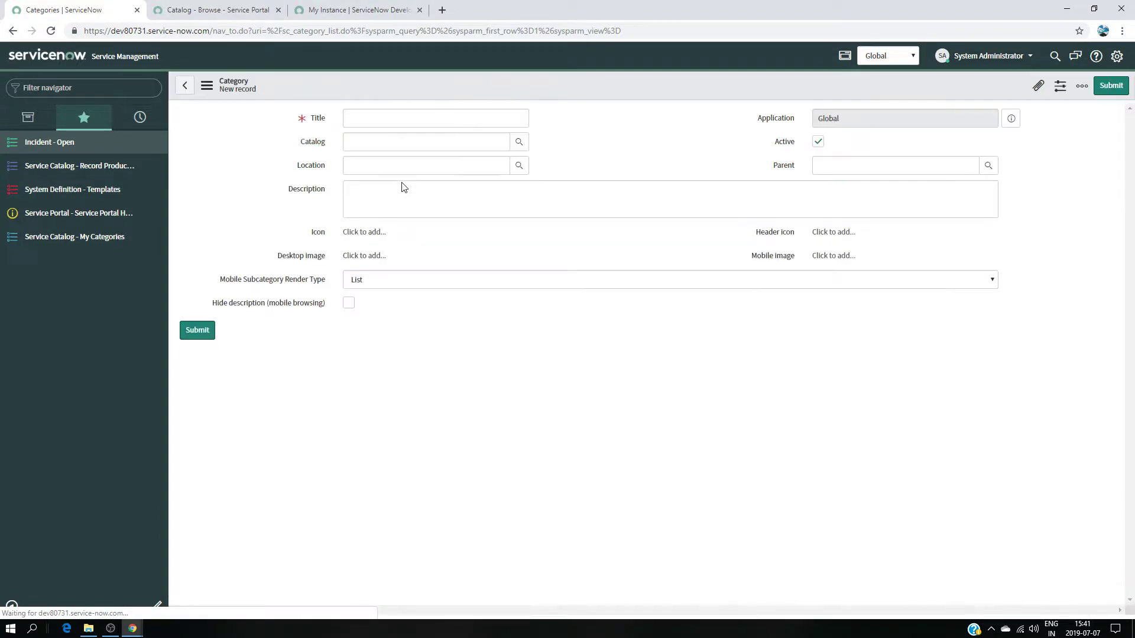
{"action": "left_click", "coordinate": [367, 120]}
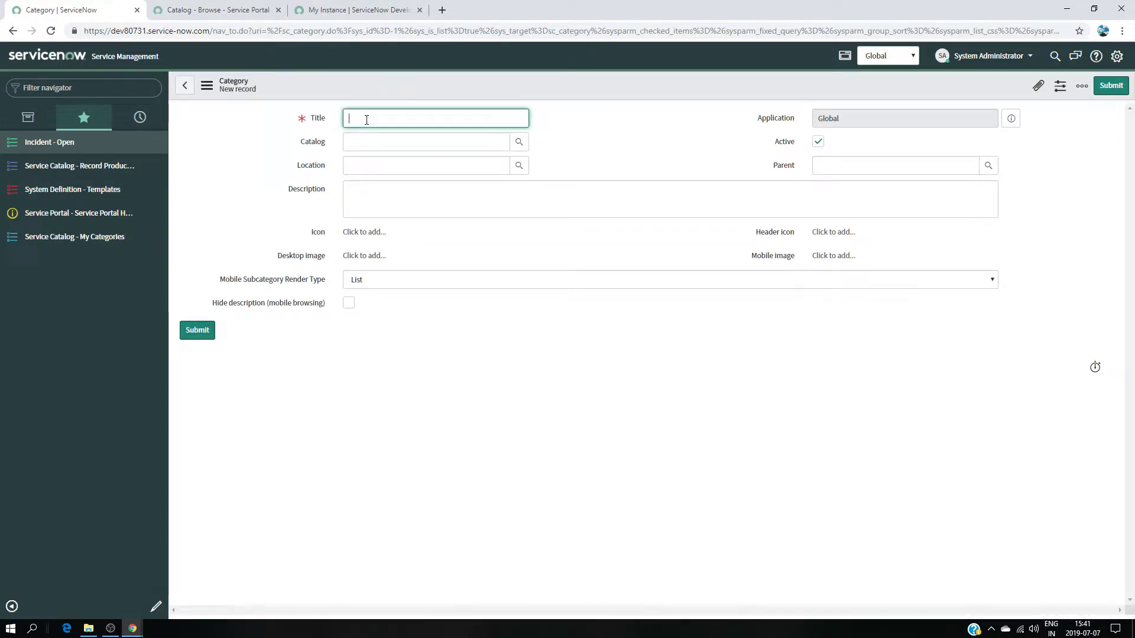
{"action": "type", "text": "Critical Request"}
{"action": "left_click", "coordinate": [428, 142]}
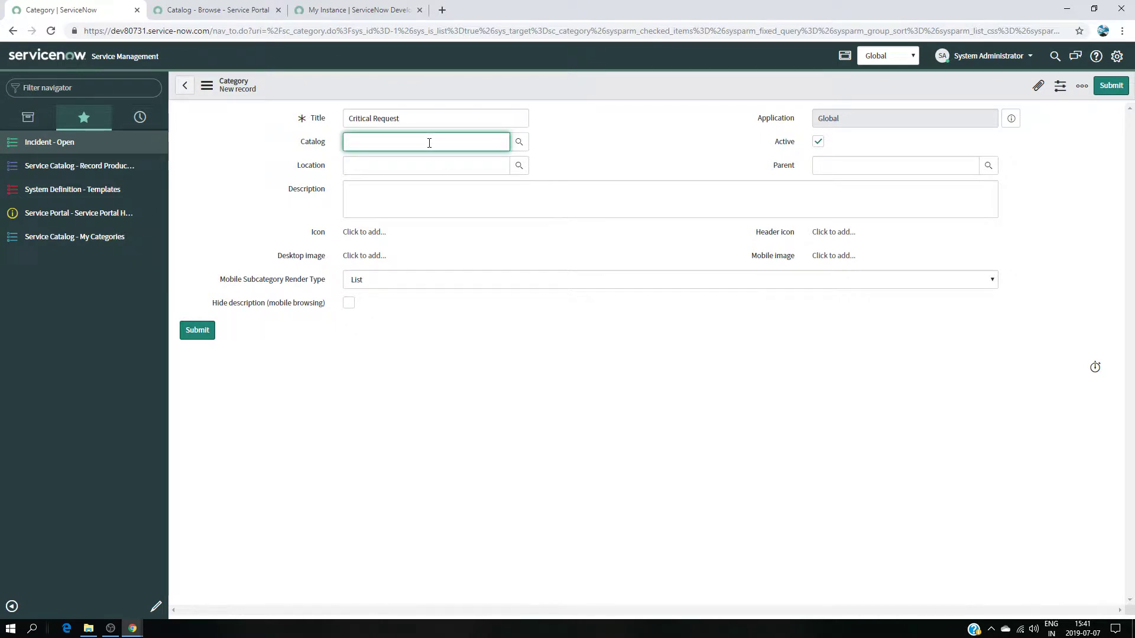
{"action": "type", "text": "ser"}
{"action": "left_click", "coordinate": [423, 168]}
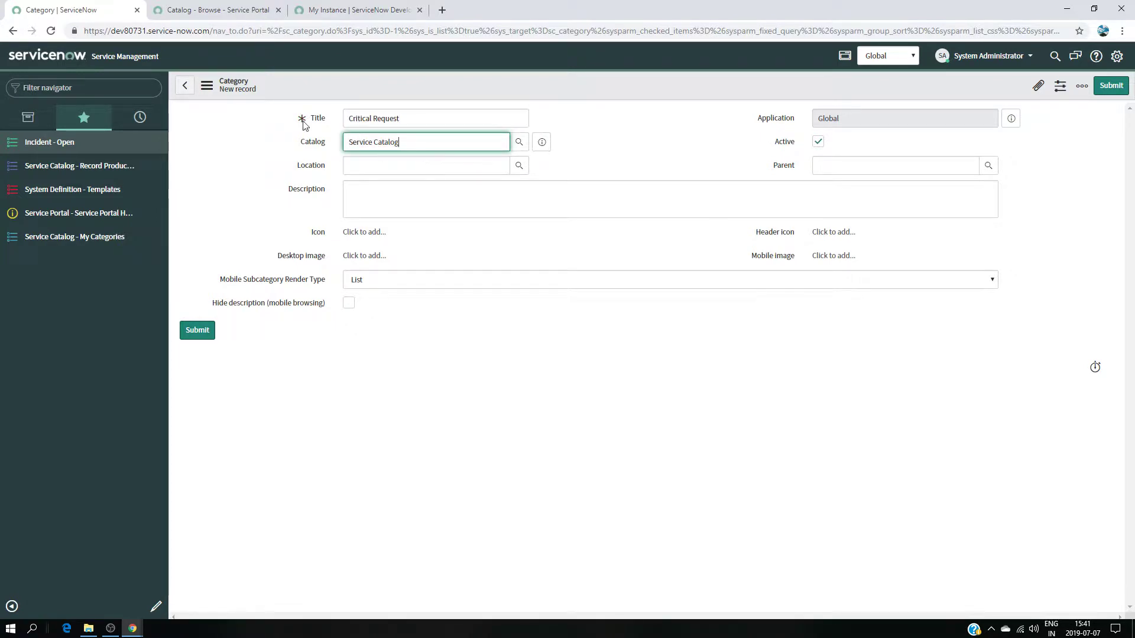
Set the mobile subcategory render type to Card and submit the Critical Request category.
{"action": "left_click", "coordinate": [195, 10]}
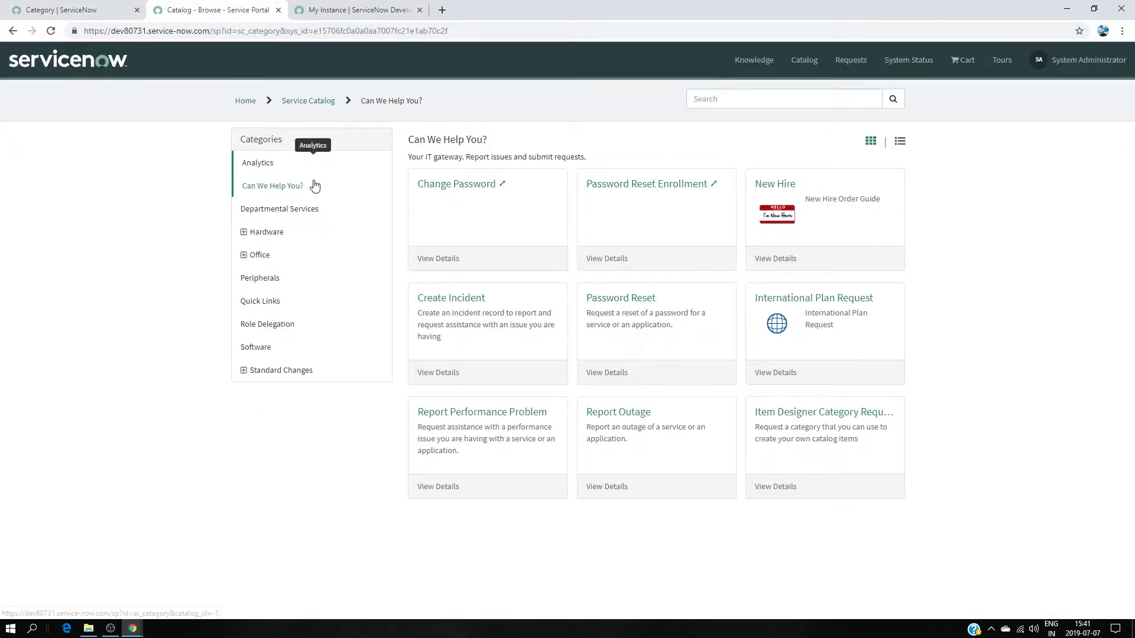
{"action": "left_click", "coordinate": [76, 10]}
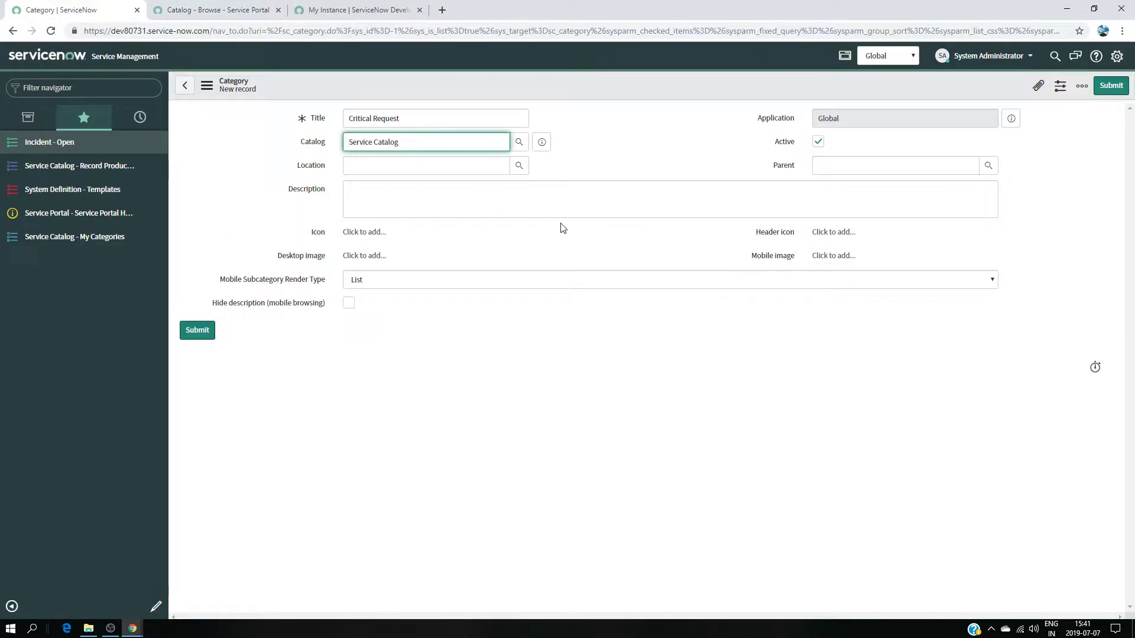
{"action": "left_click", "coordinate": [417, 280]}
{"action": "left_click", "coordinate": [384, 305]}
{"action": "left_click", "coordinate": [197, 330]}
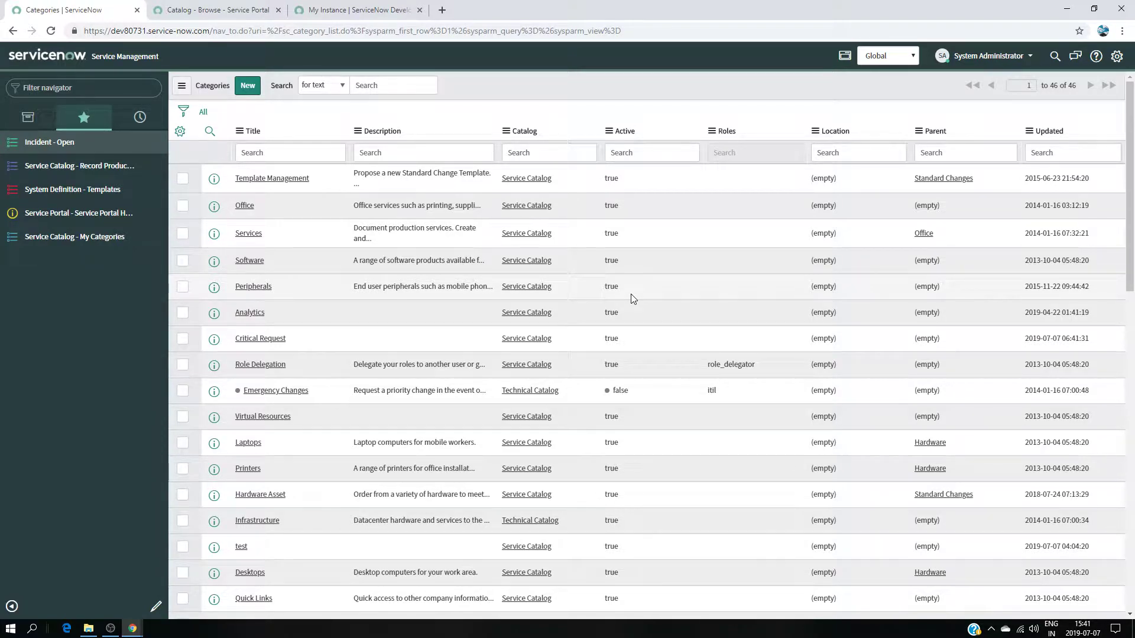
Reload the Service Portal catalog page, then open the backend Record Producers list.
{"action": "left_click", "coordinate": [257, 5]}
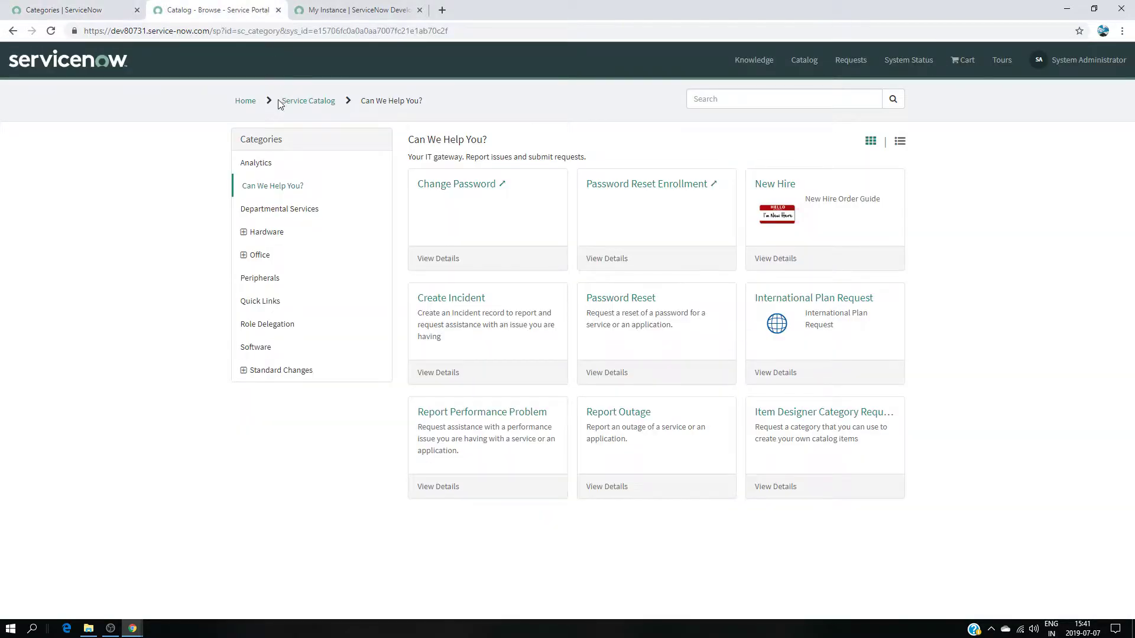
{"action": "left_click", "coordinate": [51, 31]}
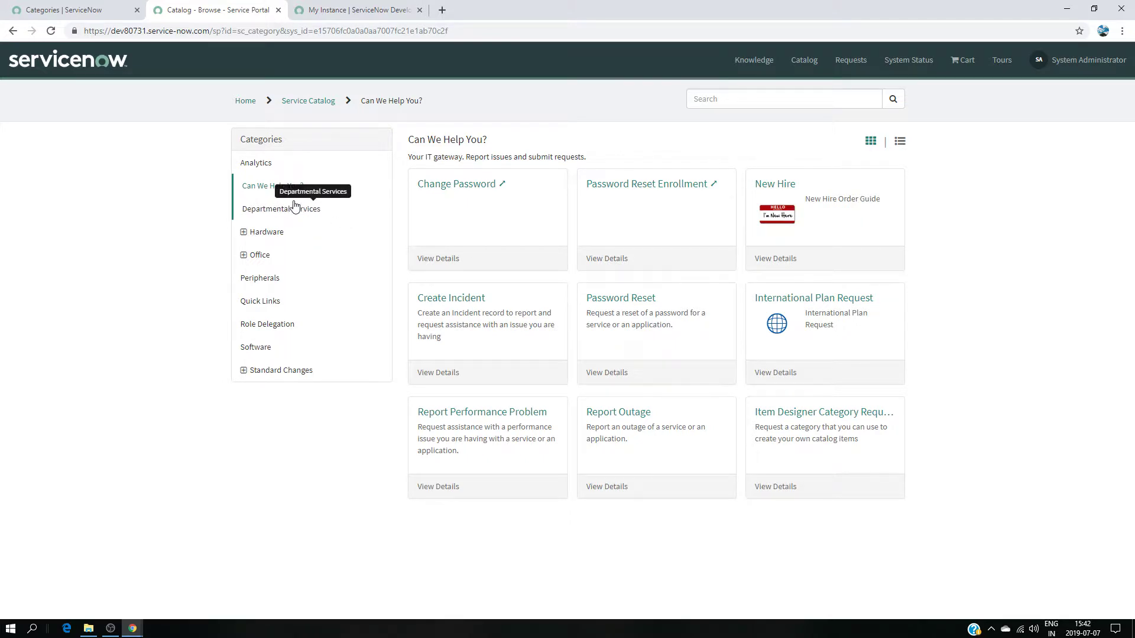
{"action": "left_click", "coordinate": [52, 13]}
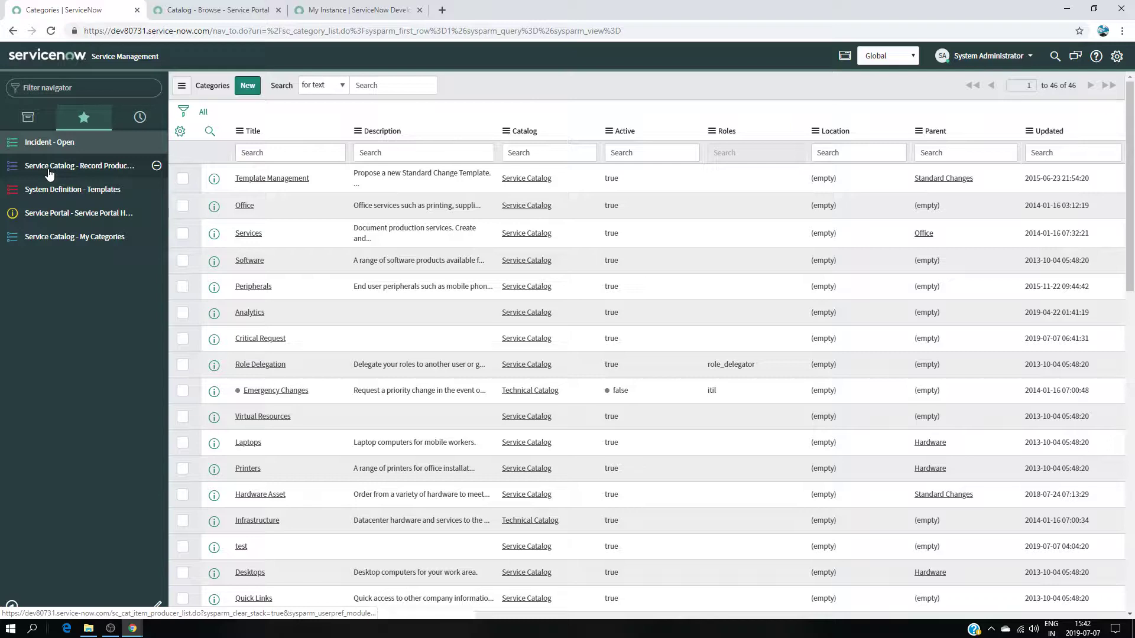
{"action": "left_click", "coordinate": [104, 169]}
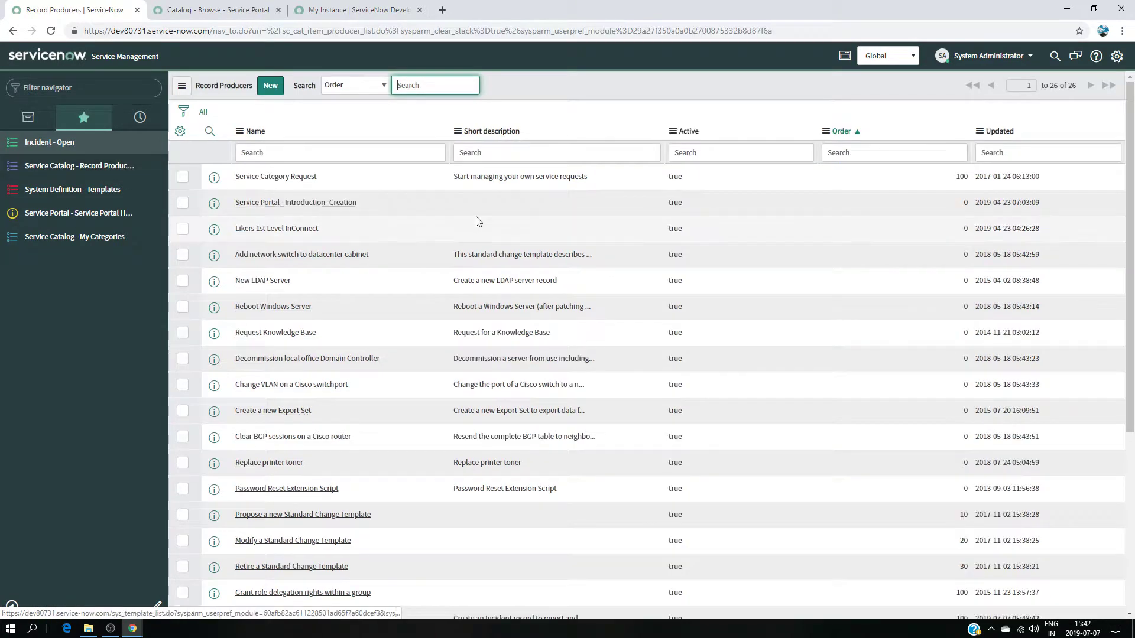
Create a new record producer named Outlook Issue targeting the Incident [incident] table.
{"action": "scroll", "coordinate": [416, 311], "scroll_direction": "down", "scroll_amount": 5}
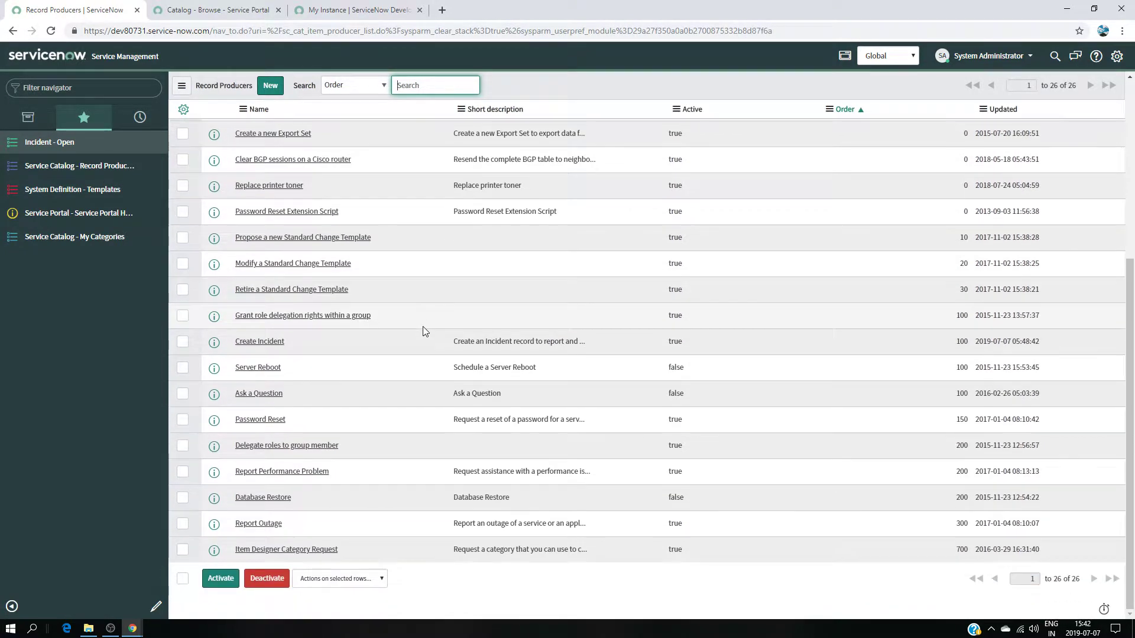
{"action": "scroll", "coordinate": [436, 286], "scroll_direction": "up", "scroll_amount": 5}
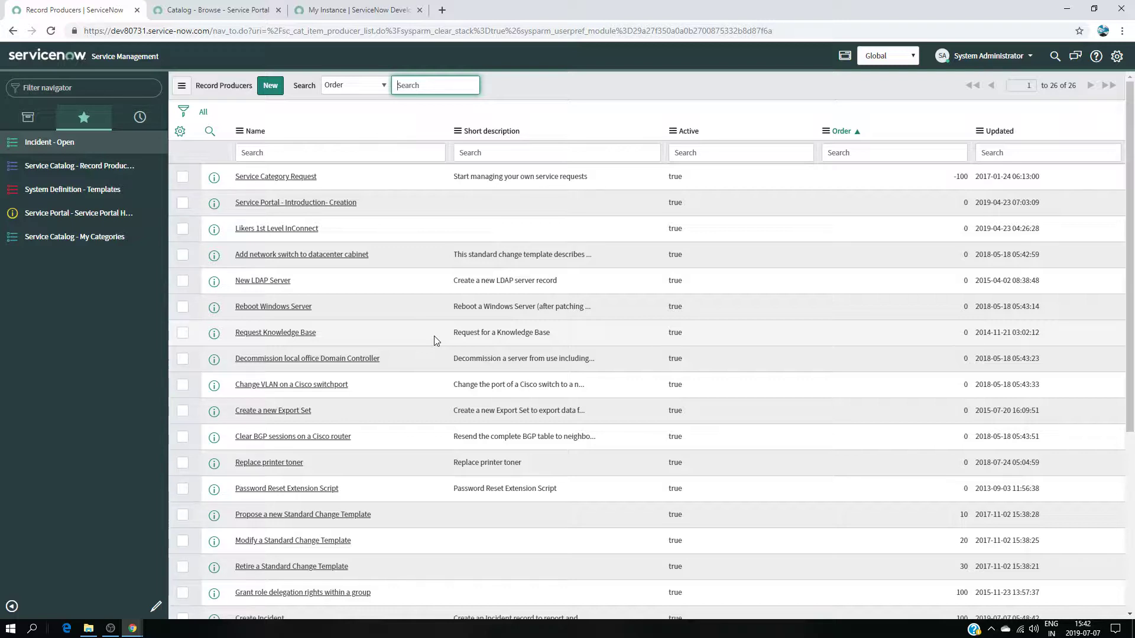
{"action": "left_click", "coordinate": [267, 89]}
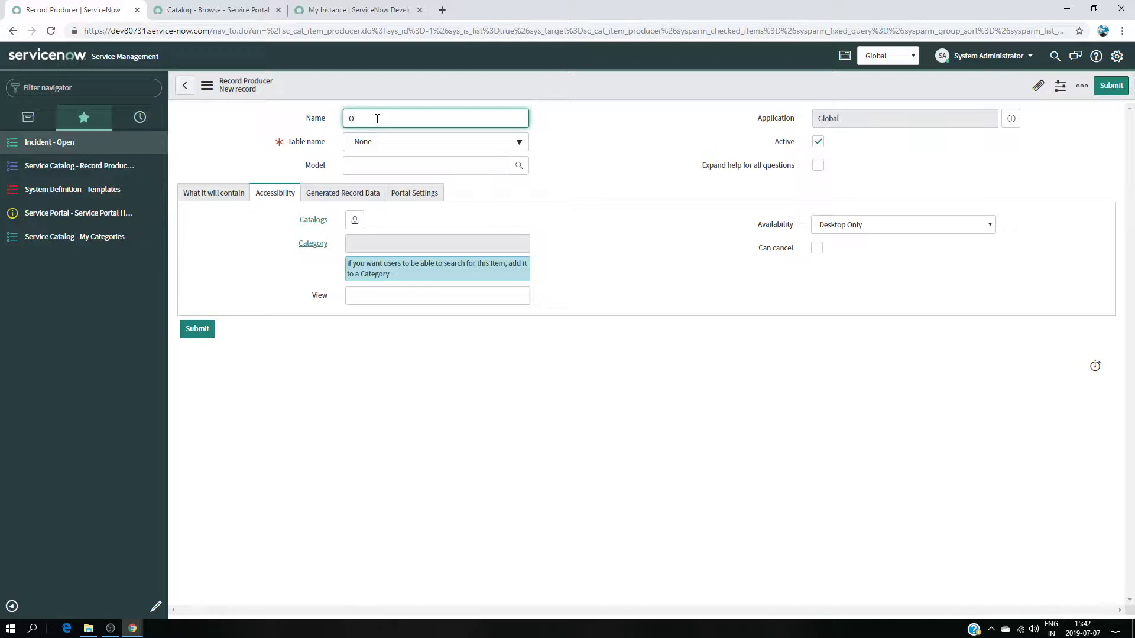
{"action": "type", "text": "tlook Issue"}
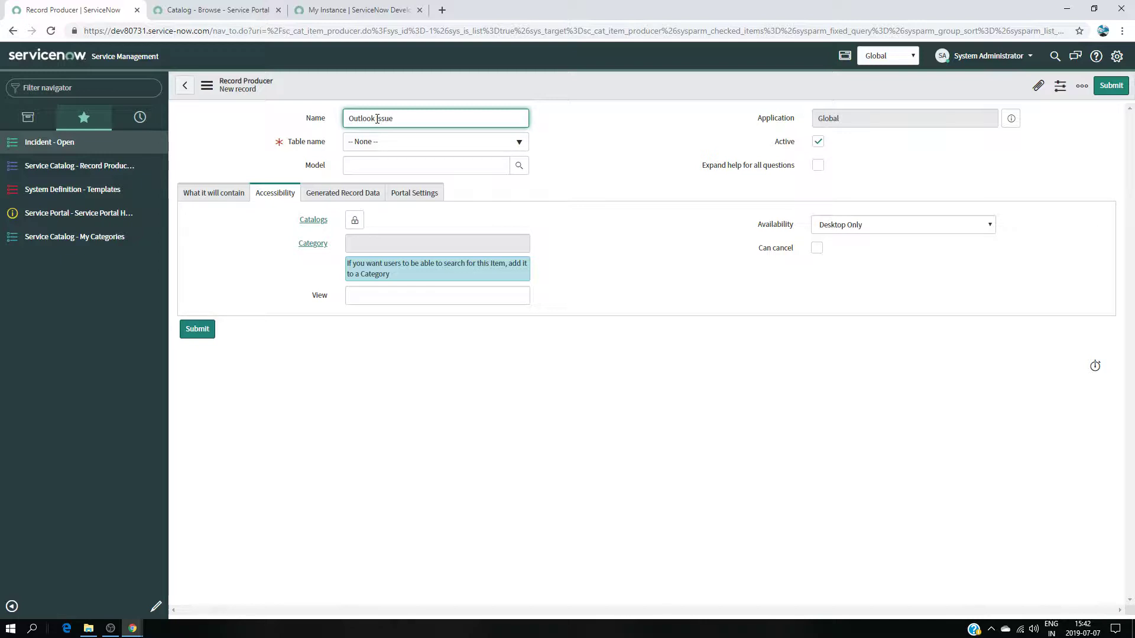
{"action": "left_click", "coordinate": [493, 152]}
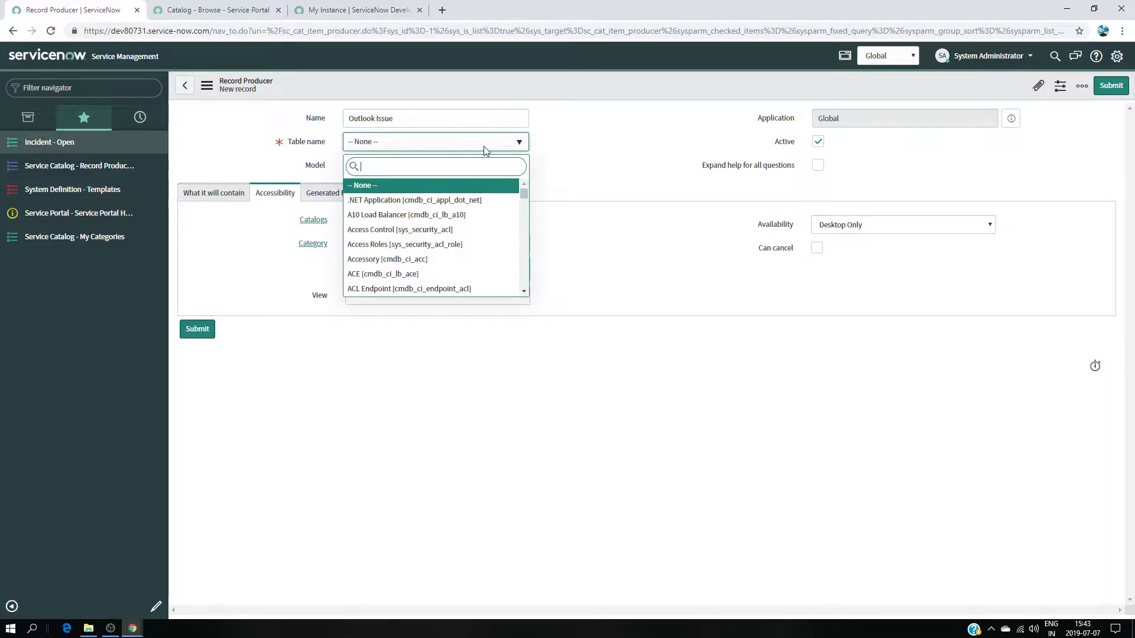
{"action": "type", "text": "inc"}
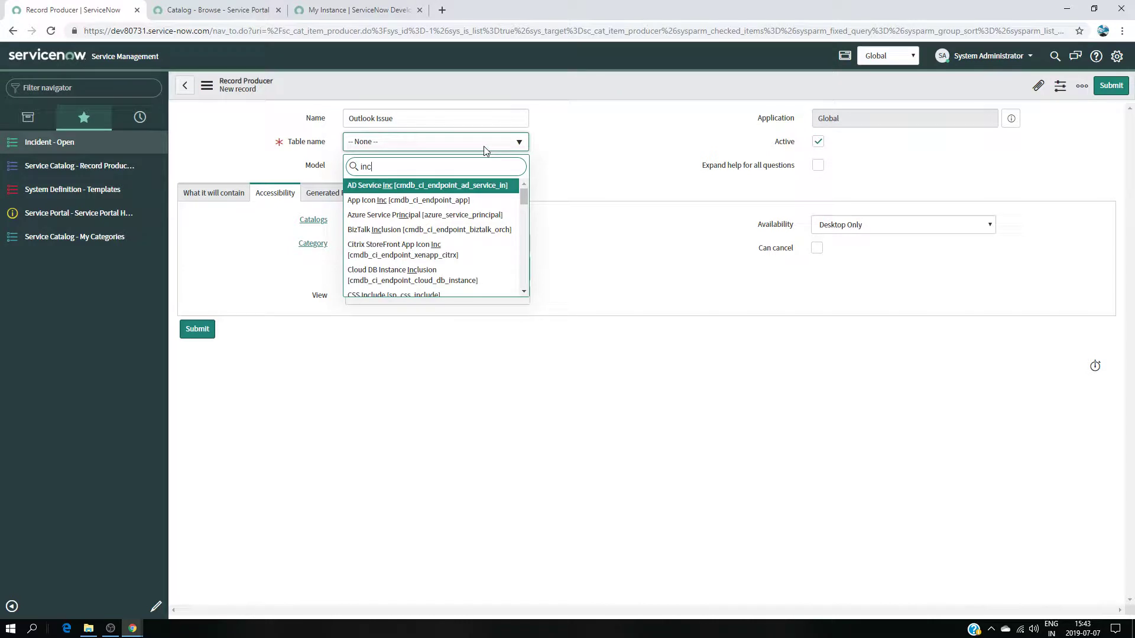
{"action": "type", "text": "i"}
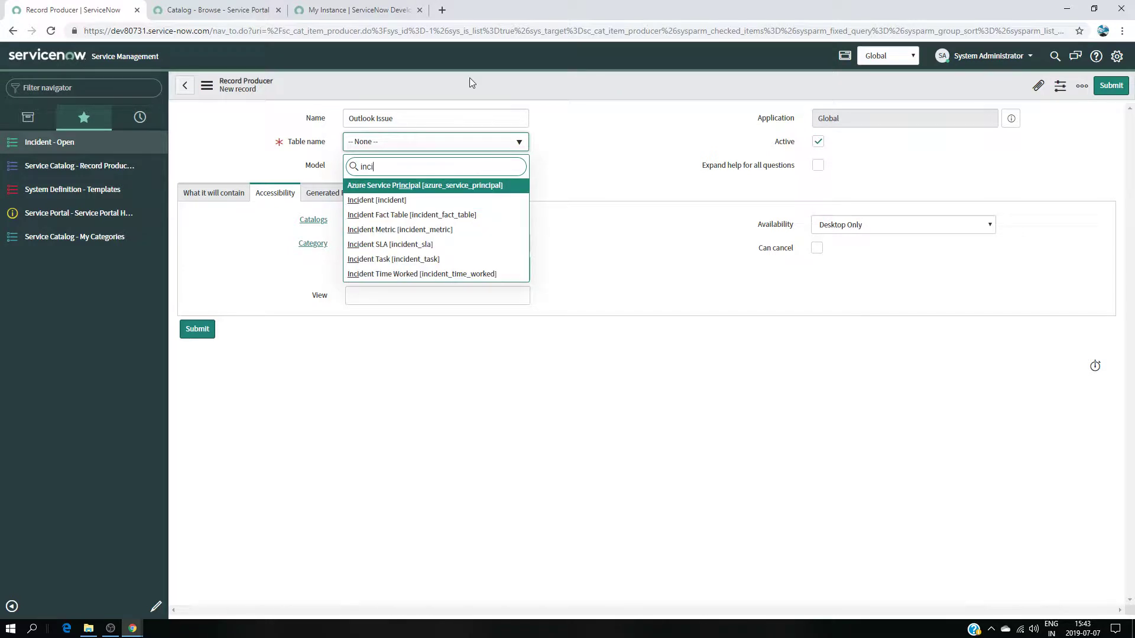
{"action": "left_click", "coordinate": [488, 201]}
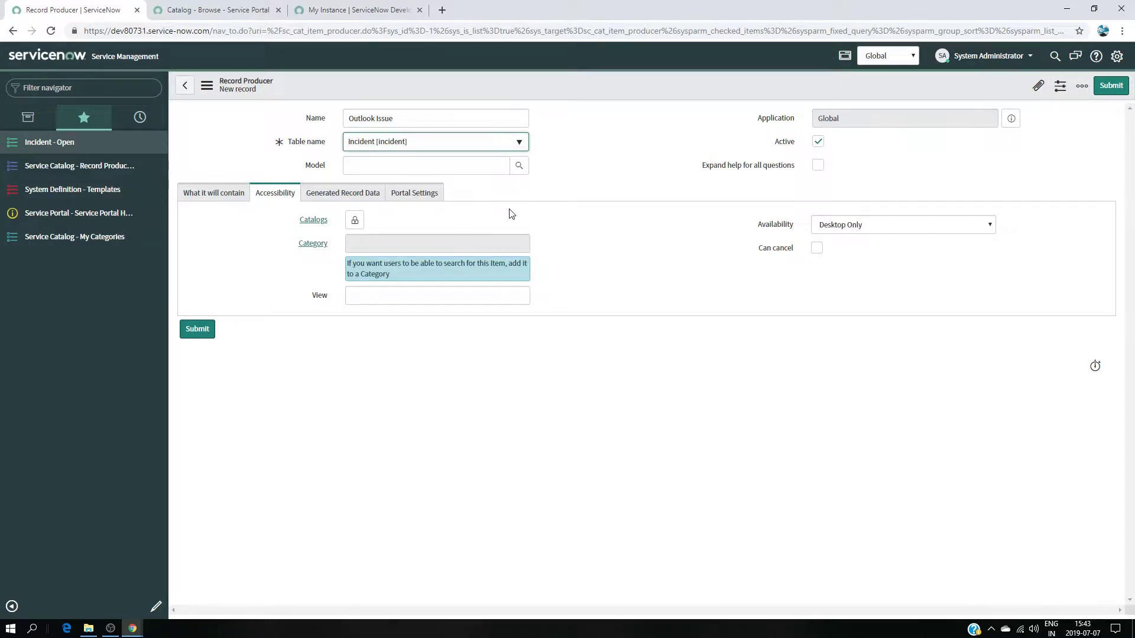
{"action": "left_click", "coordinate": [212, 192]}
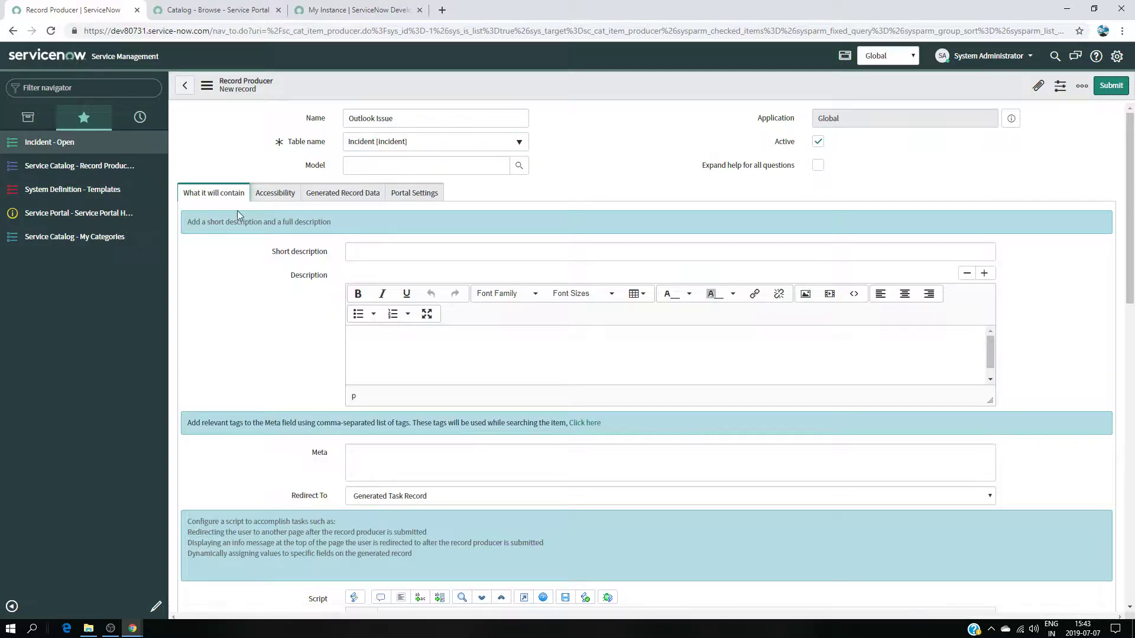
Enter 'Redundant Outlook Issue' as the Outlook Issue record producer's short description.
{"action": "left_click", "coordinate": [366, 255]}
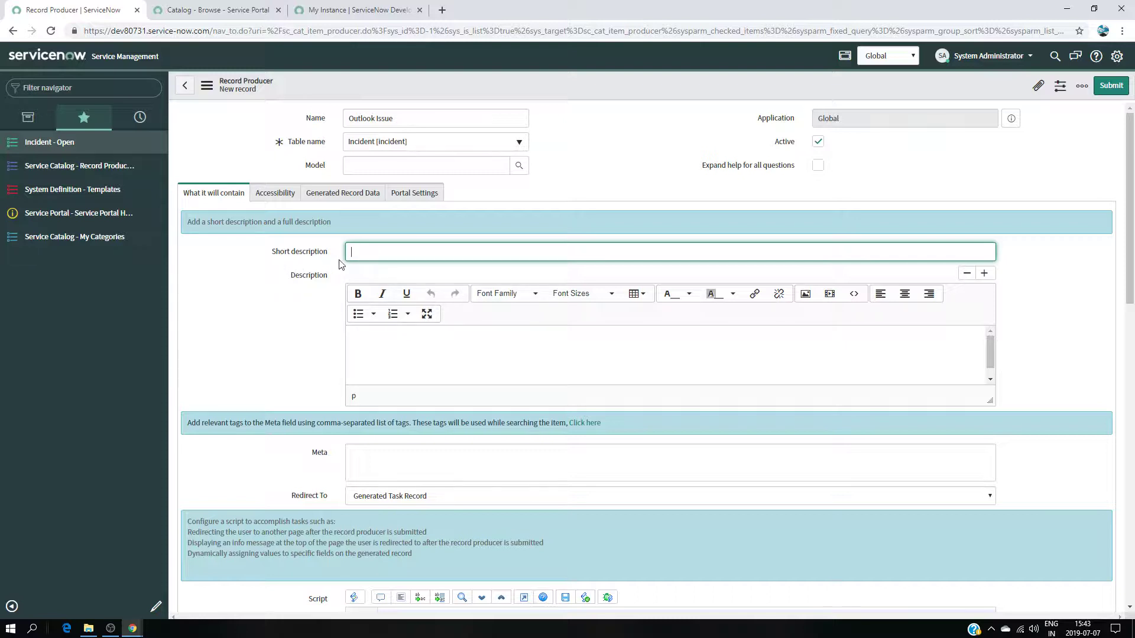
{"action": "left_click", "coordinate": [225, 8]}
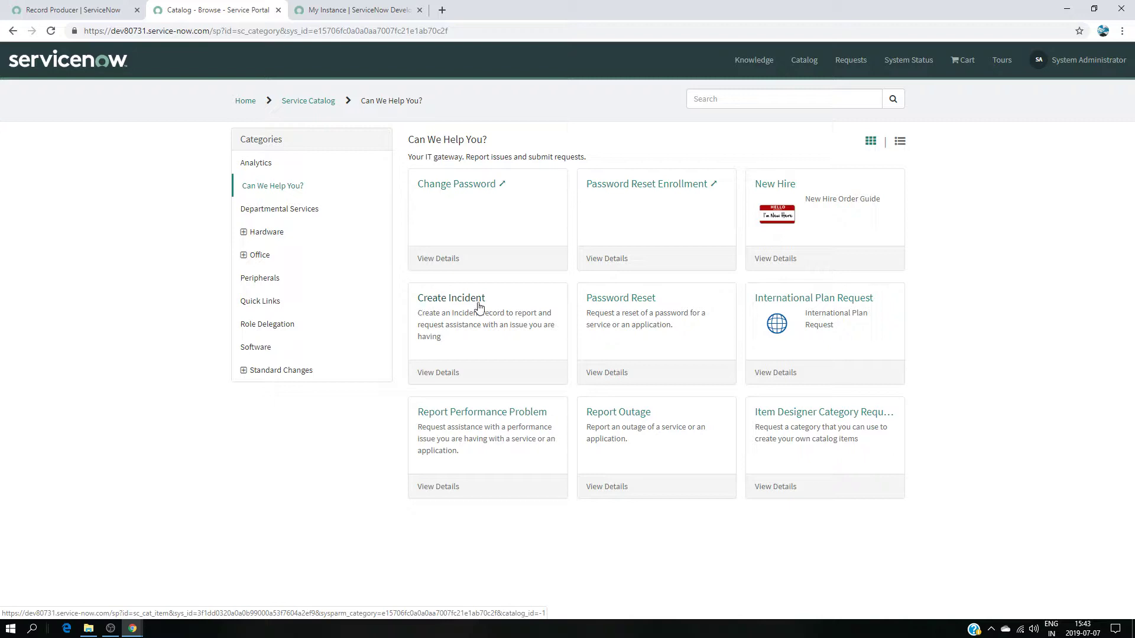
{"action": "left_click", "coordinate": [71, 9]}
{"action": "left_click_drag", "start_coordinate": [409, 117], "coordinate": [334, 121]}
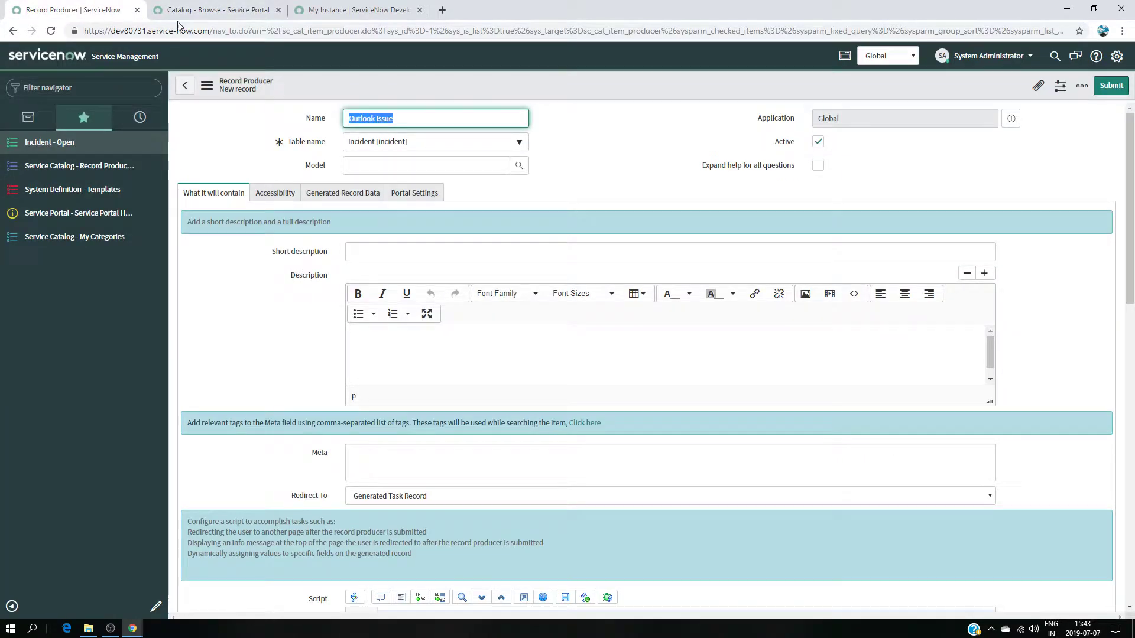
{"action": "left_click", "coordinate": [195, 10]}
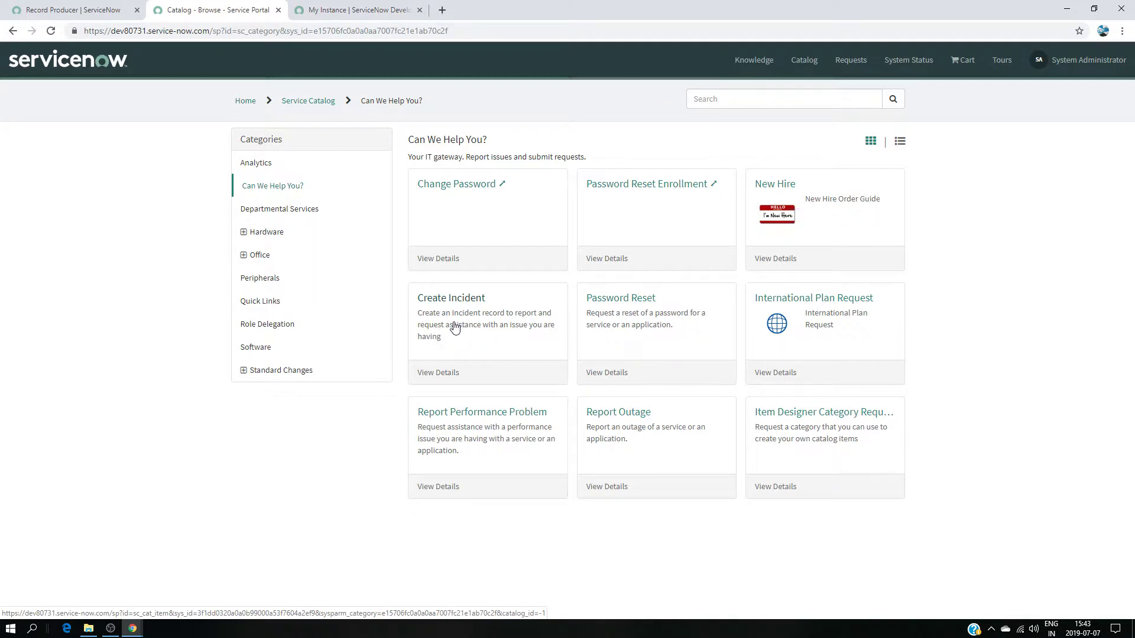
{"action": "left_click", "coordinate": [90, 9]}
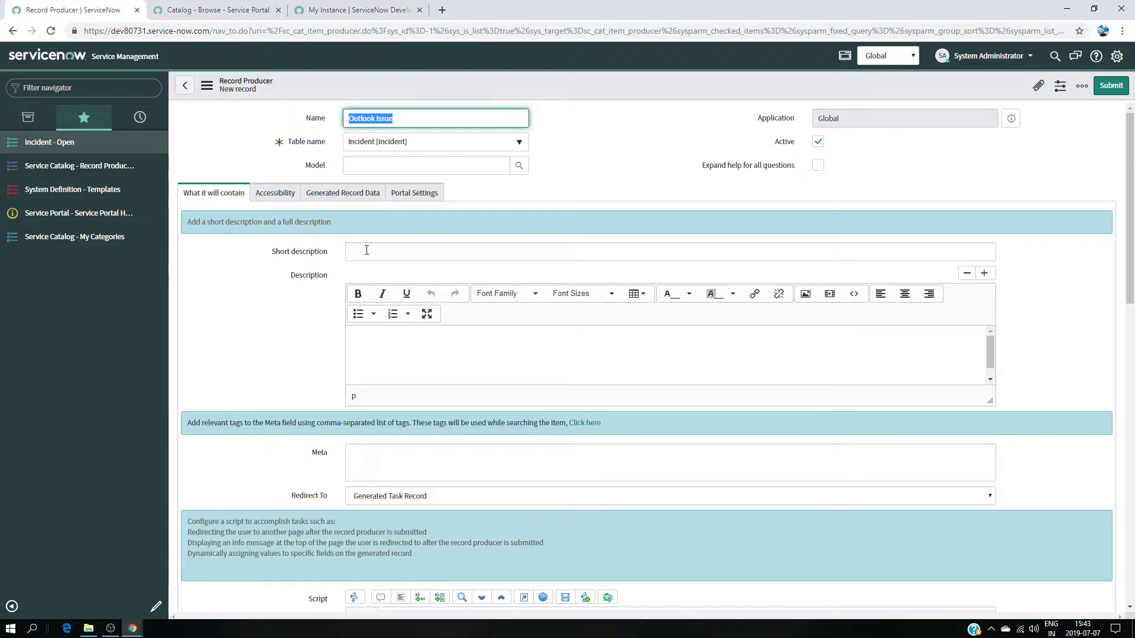
{"action": "left_click", "coordinate": [393, 254]}
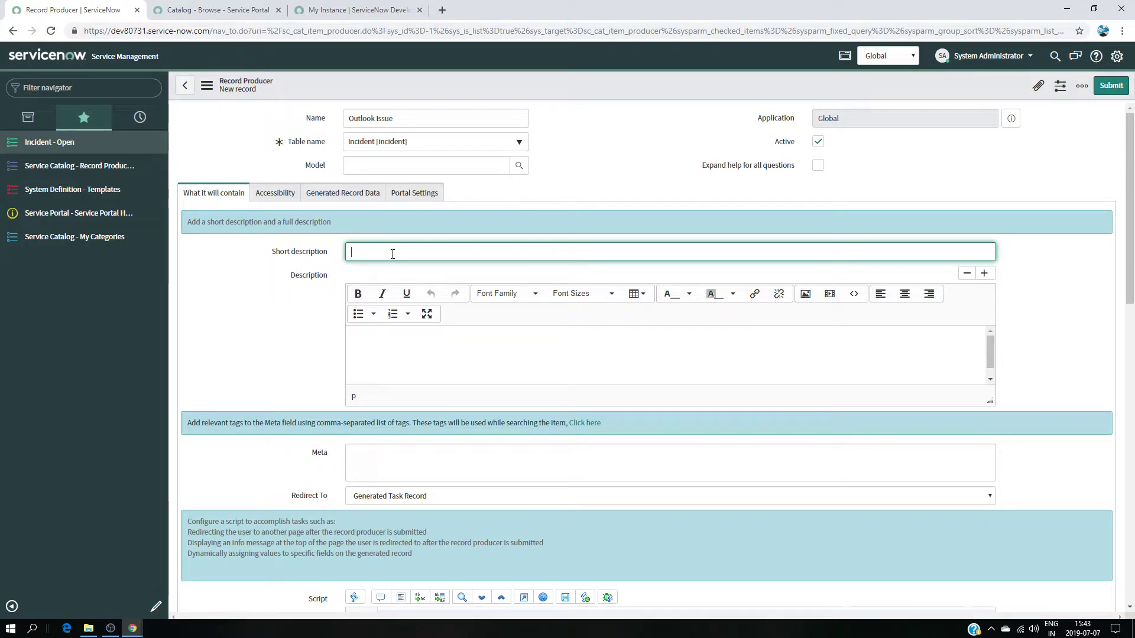
{"action": "type", "text": "edundant Outlook"}
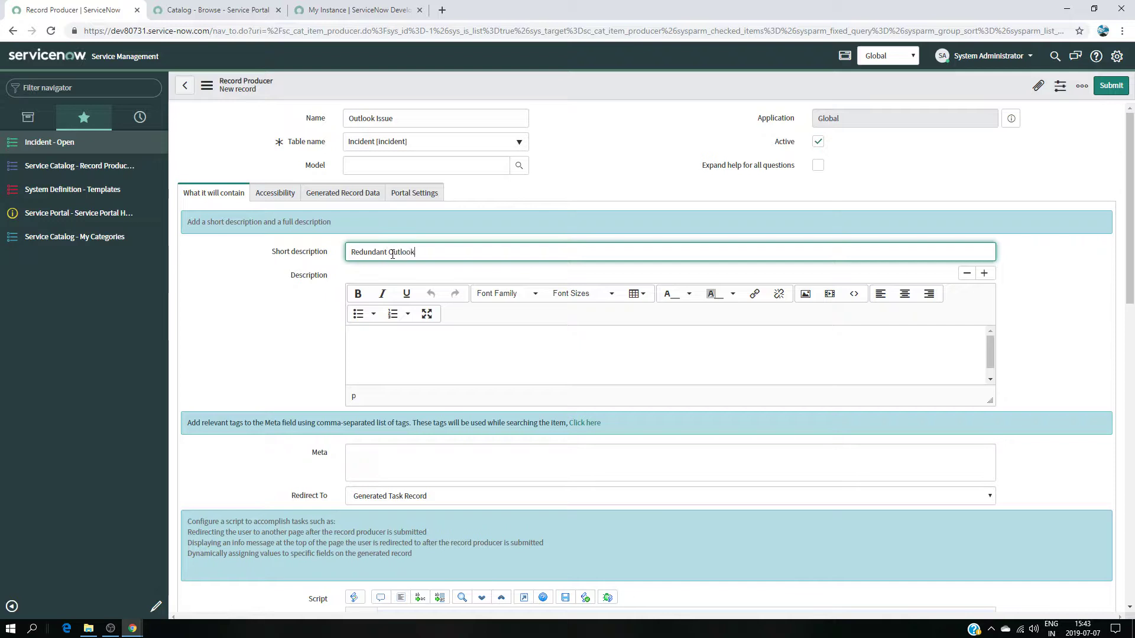
{"action": "type", "text": " Issue"}
{"action": "left_click", "coordinate": [237, 10]}
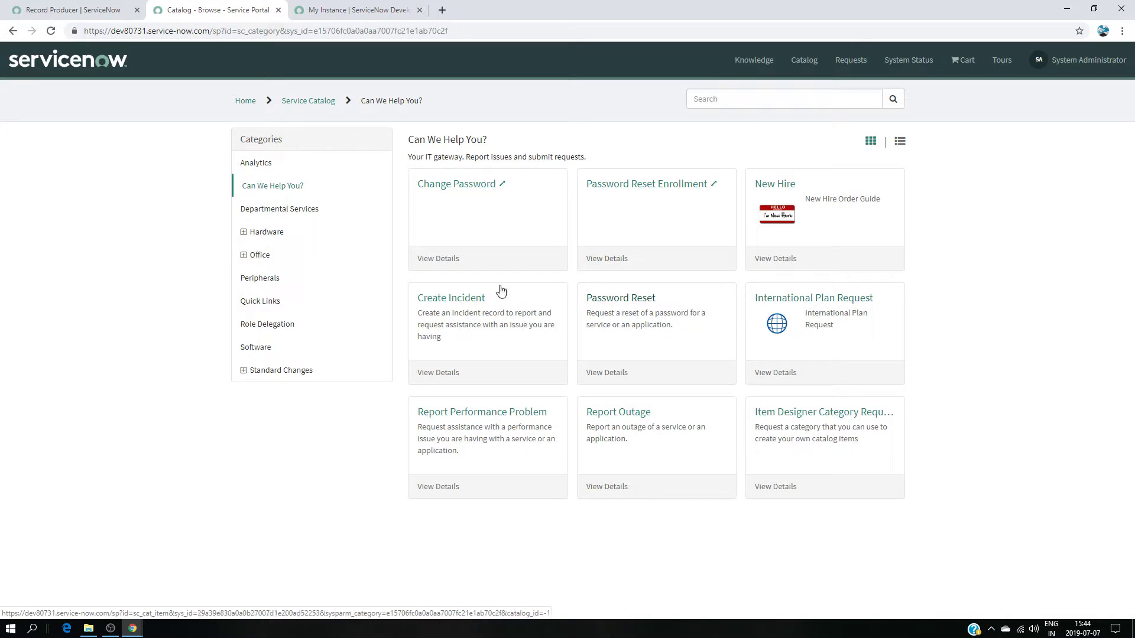
Upload the Outlook issue image as the record producer's picture.
{"action": "left_click", "coordinate": [73, 10]}
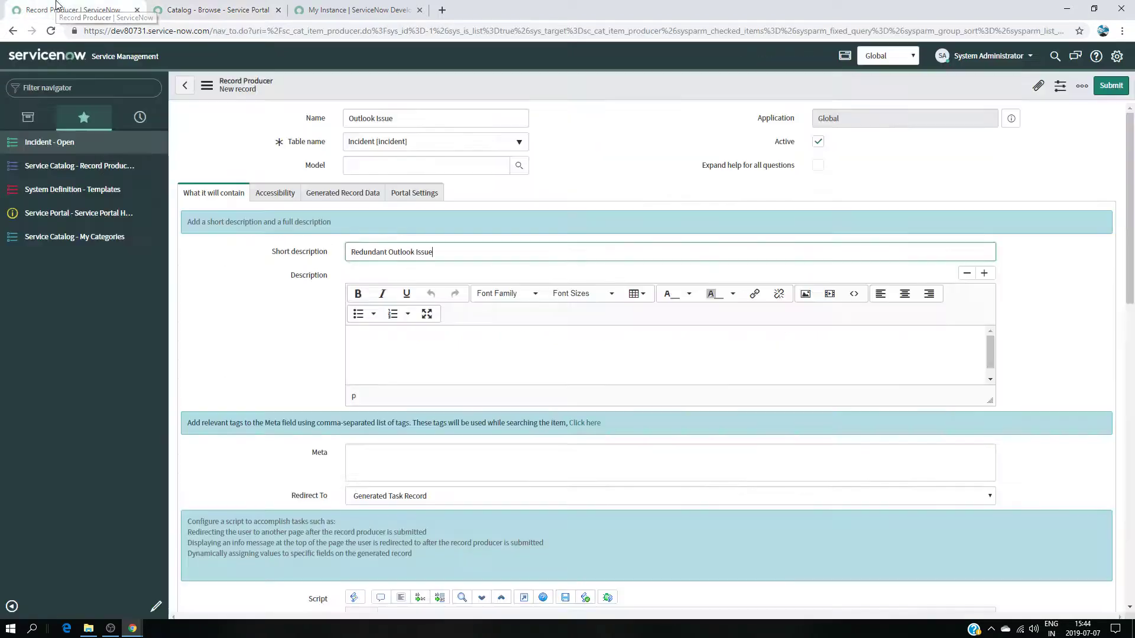
{"action": "scroll", "coordinate": [655, 401], "scroll_direction": "down", "scroll_amount": 7}
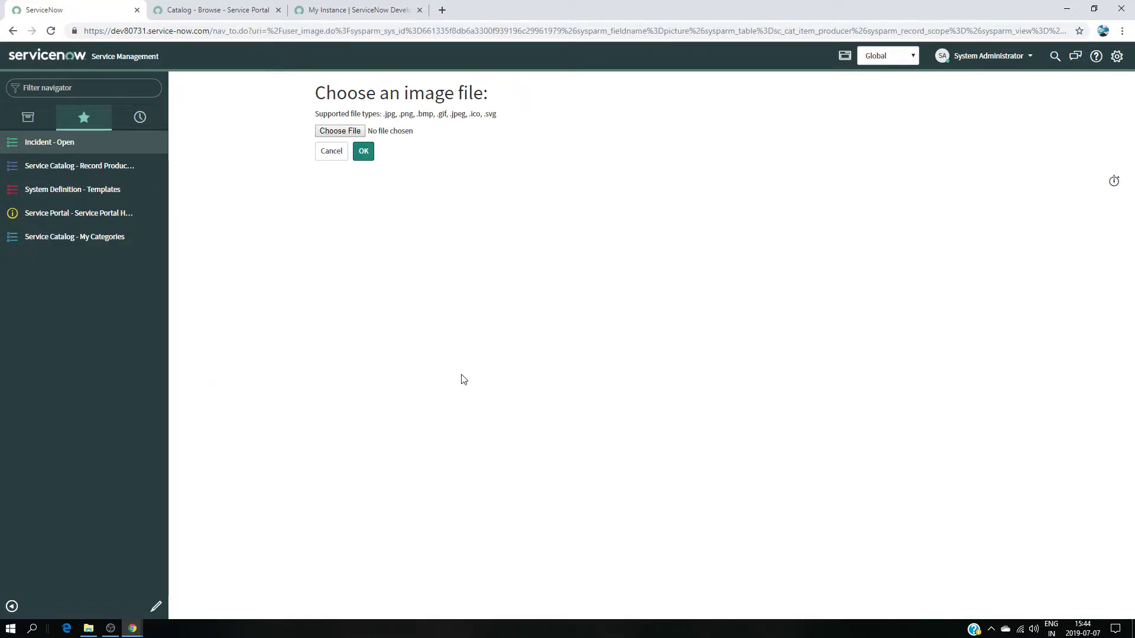
{"action": "left_click", "coordinate": [338, 131]}
{"action": "double_click", "coordinate": [580, 198]}
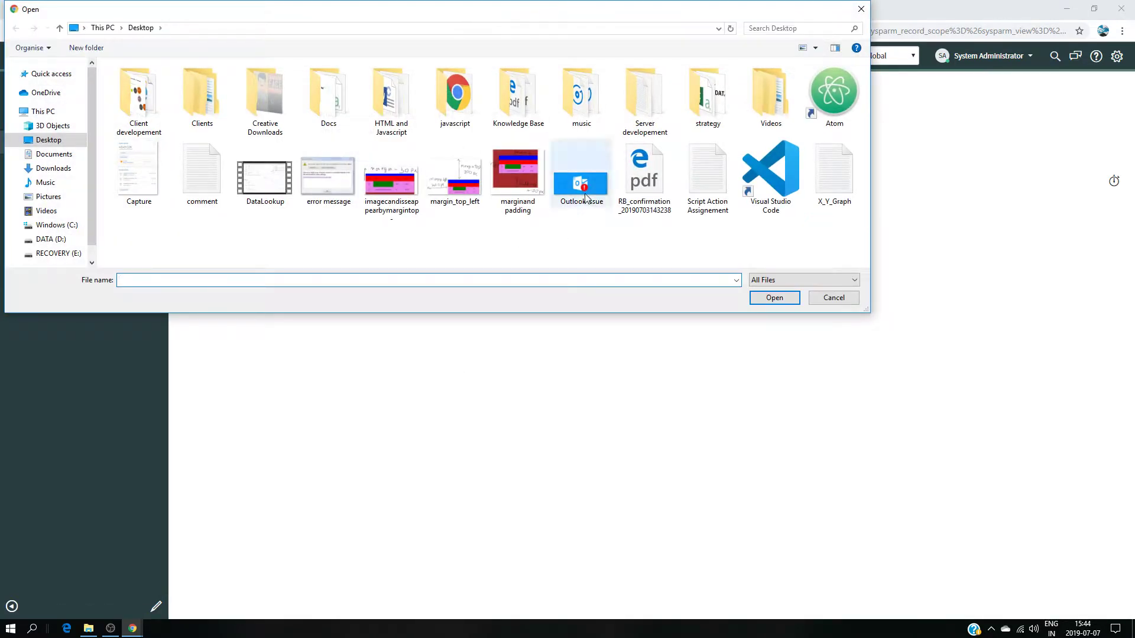
{"action": "left_click", "coordinate": [365, 153]}
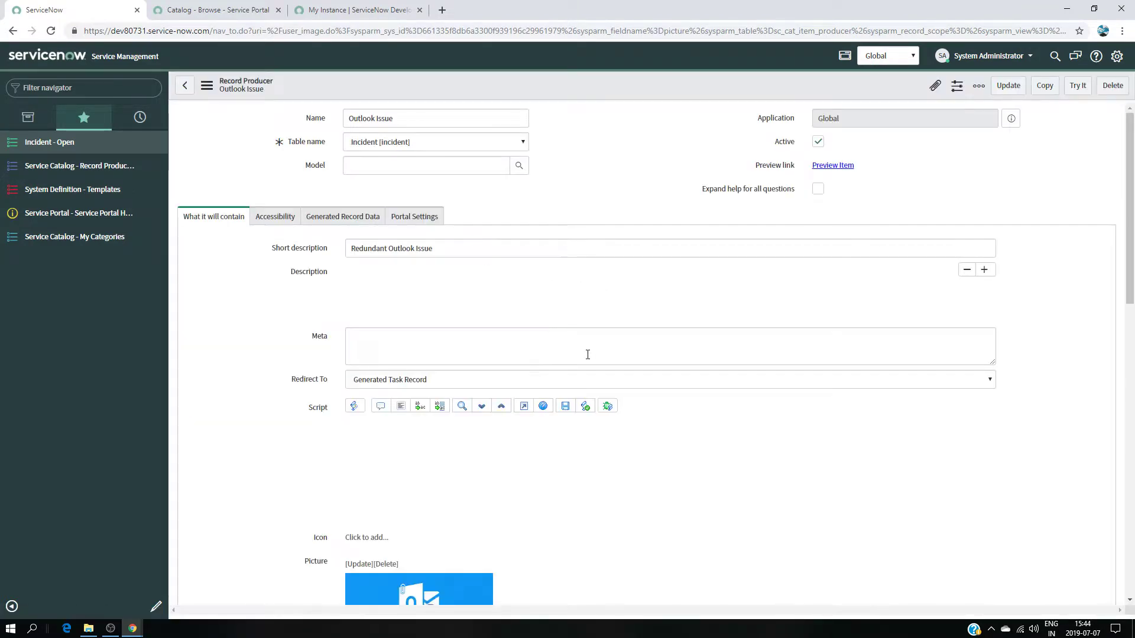
{"action": "scroll", "coordinate": [589, 355], "scroll_direction": "down", "scroll_amount": 2}
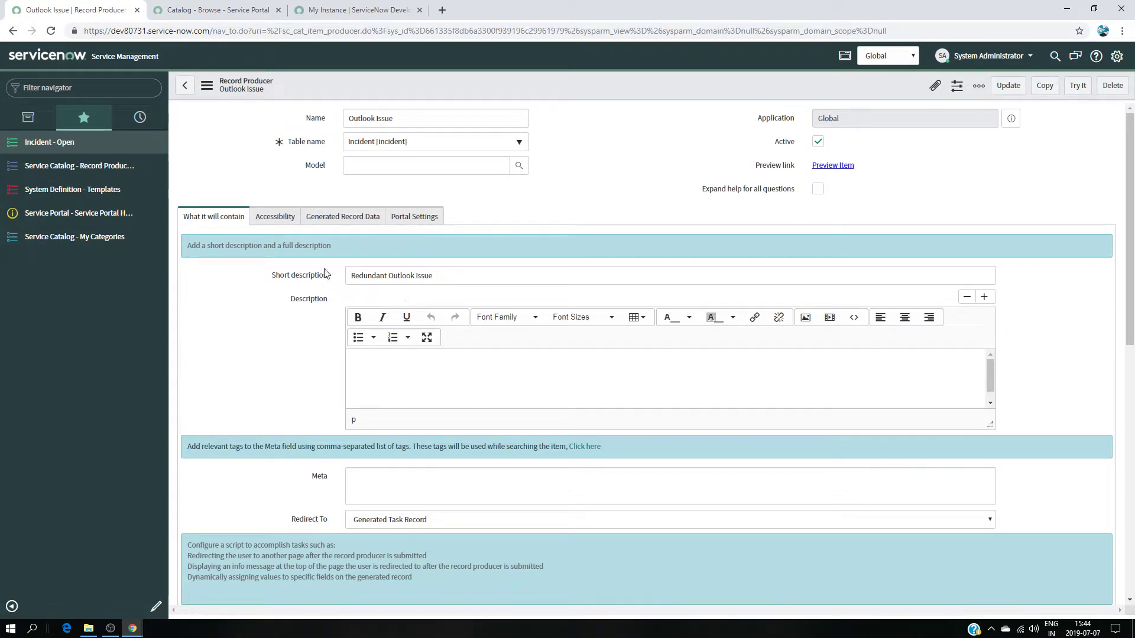
Add Service Catalog to the Outlook Issue record producer's Catalogs field.
{"action": "left_click", "coordinate": [273, 217]}
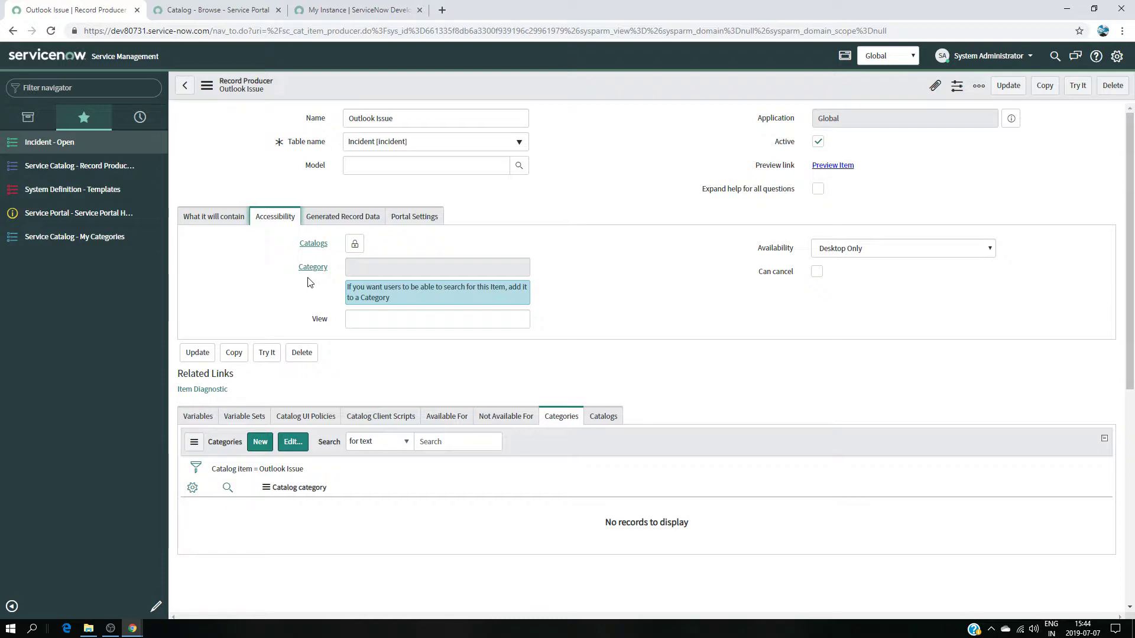
{"action": "key", "text": "ctrl+Tab"}
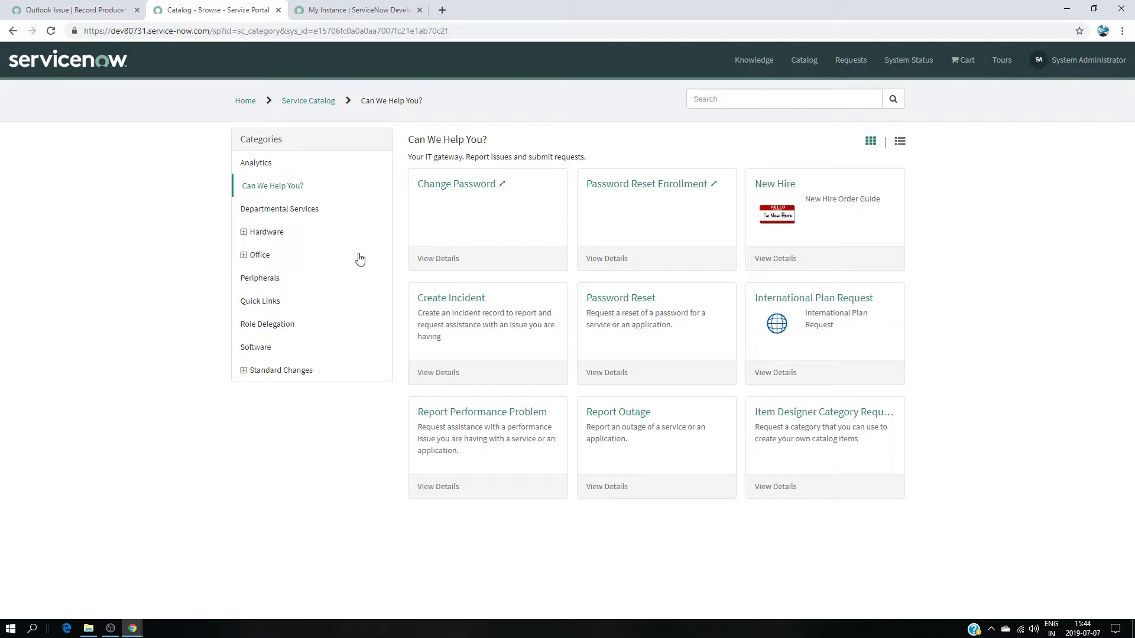
{"action": "left_click", "coordinate": [113, 15]}
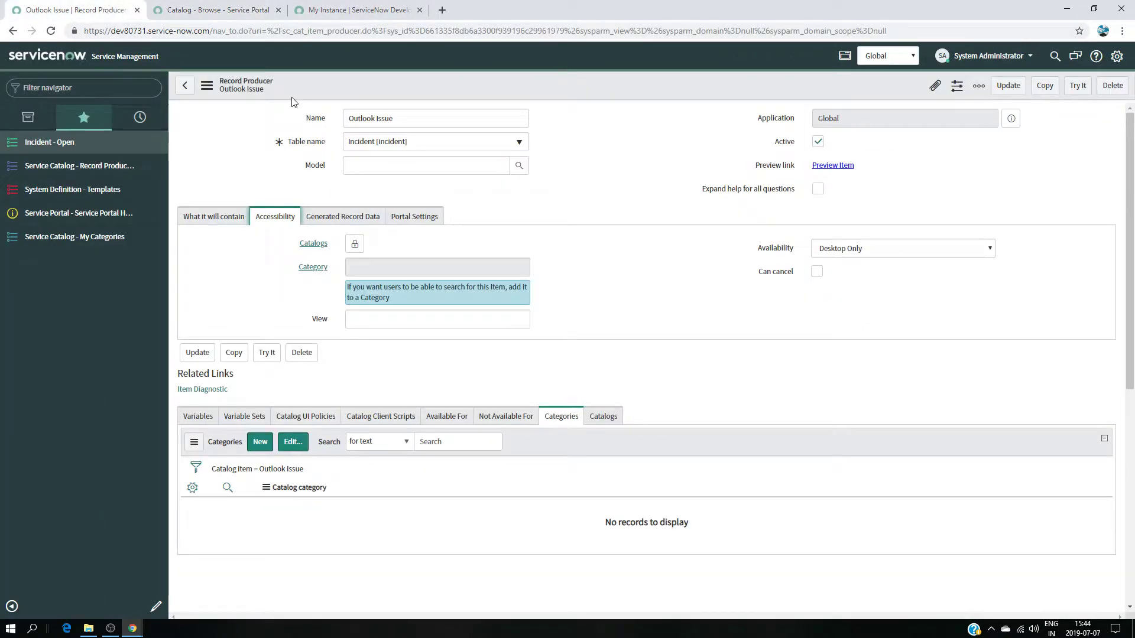
{"action": "left_click", "coordinate": [354, 244]}
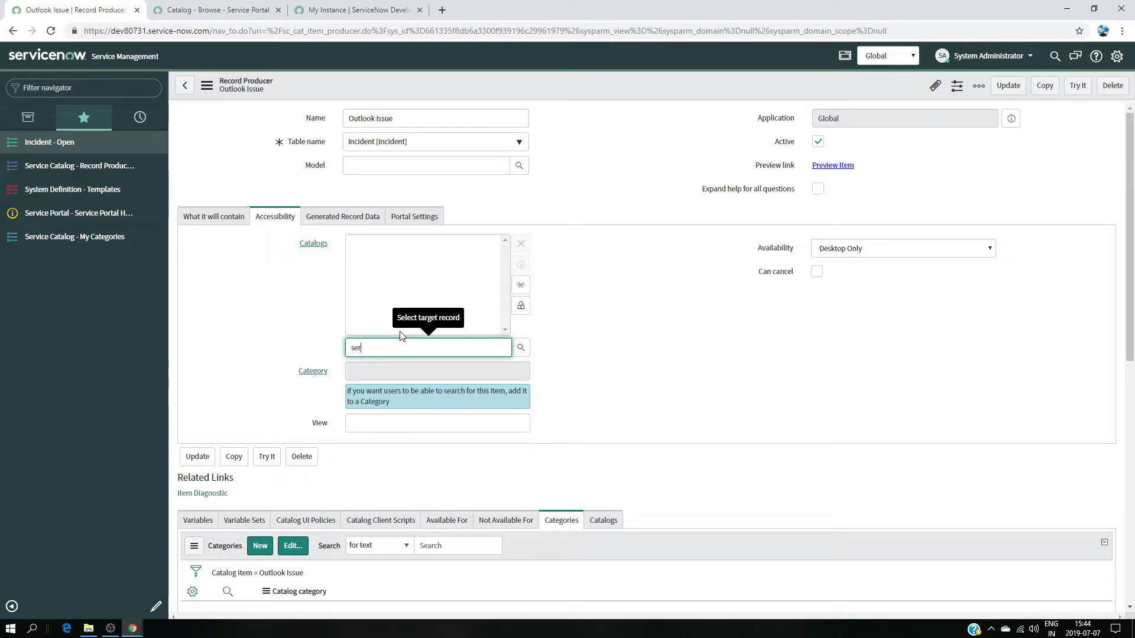
{"action": "type", "text": "ser"}
{"action": "left_click", "coordinate": [392, 363]}
Set the category to Critical Request and update the record producer.
{"action": "left_click", "coordinate": [382, 371]}
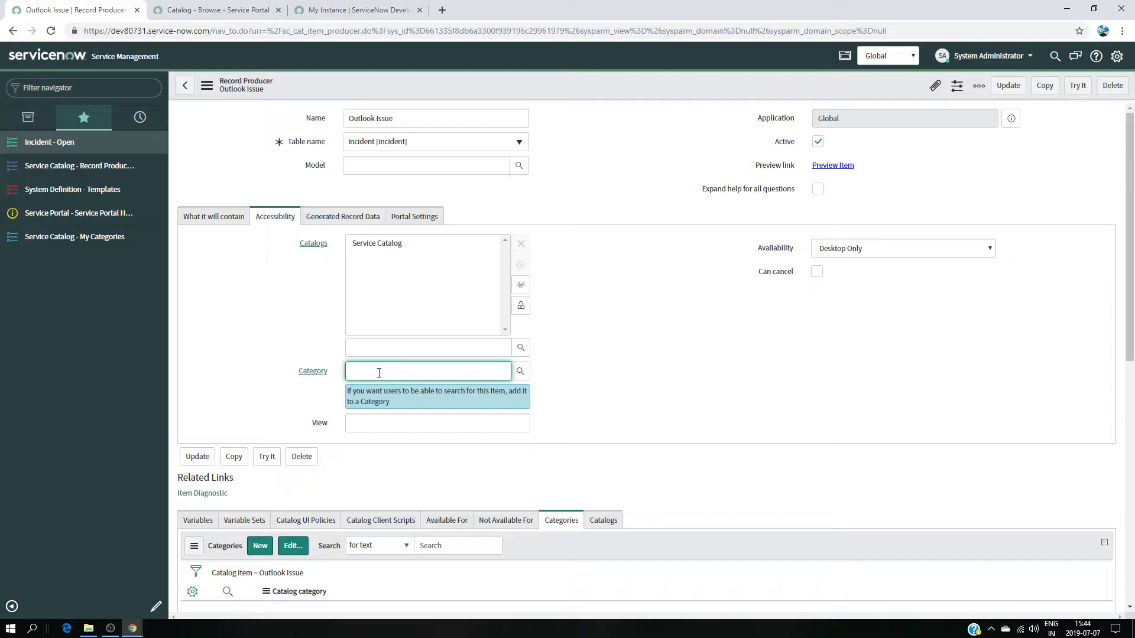
{"action": "type", "text": "cr"}
{"action": "left_click", "coordinate": [376, 397]}
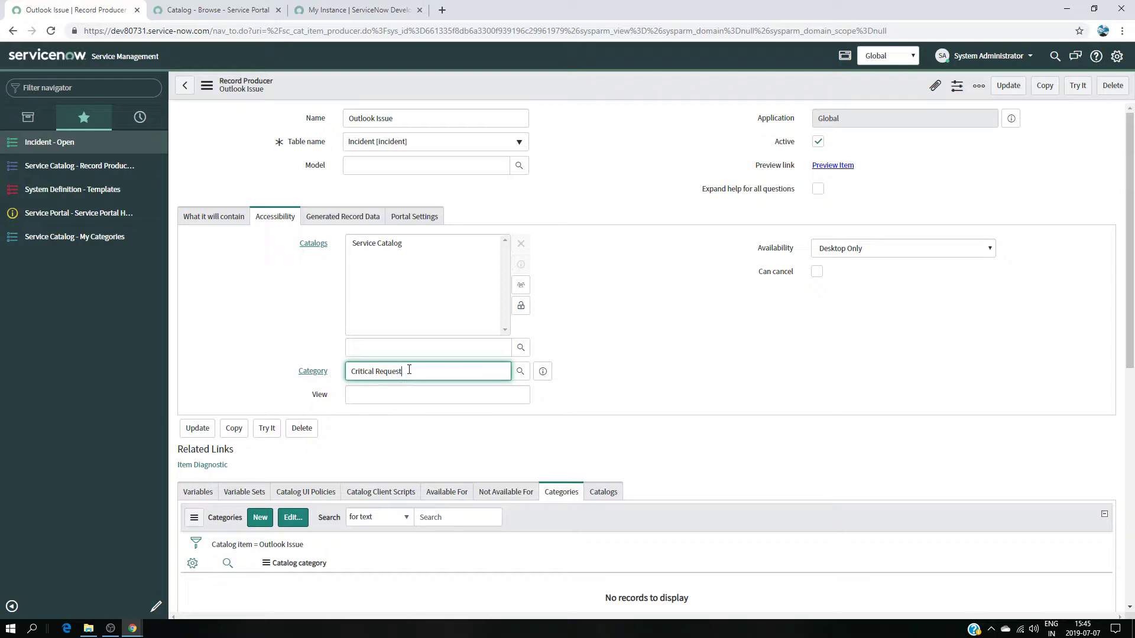
{"action": "left_click", "coordinate": [1000, 89]}
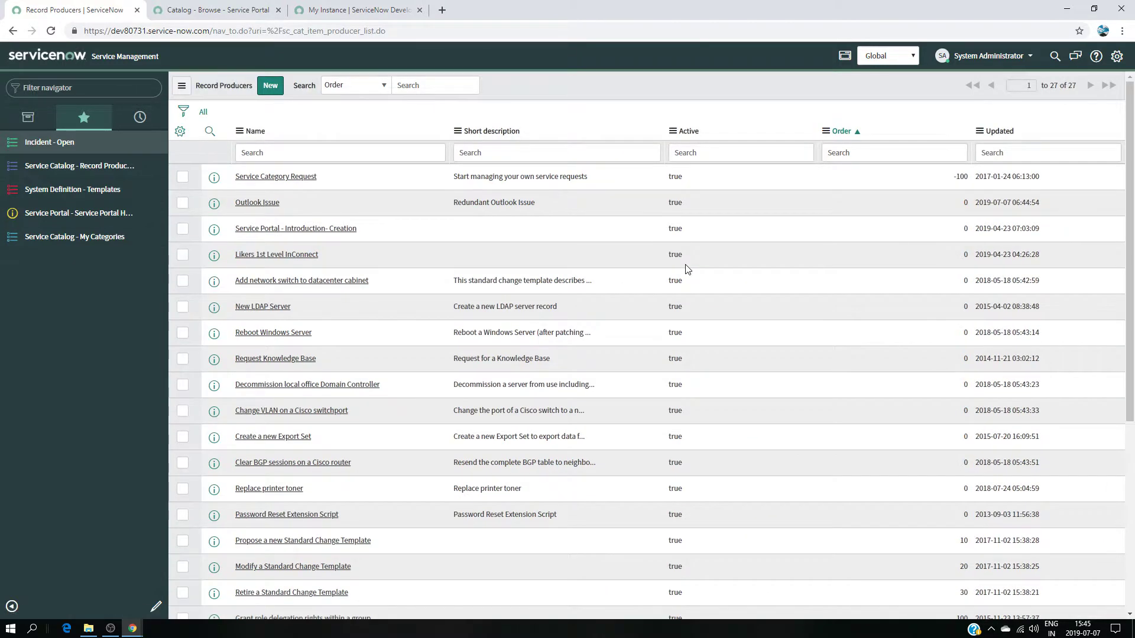
Reload the portal, open Outlook Issue under Critical Request, then view the Create Incident item.
{"action": "left_click", "coordinate": [181, 10]}
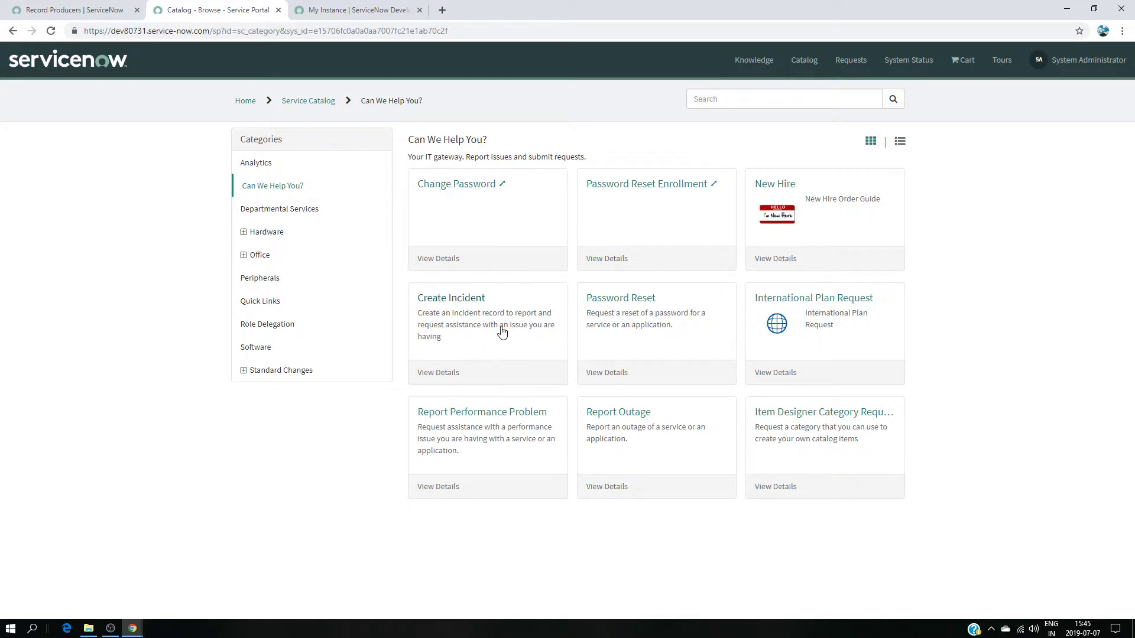
{"action": "left_click", "coordinate": [51, 30]}
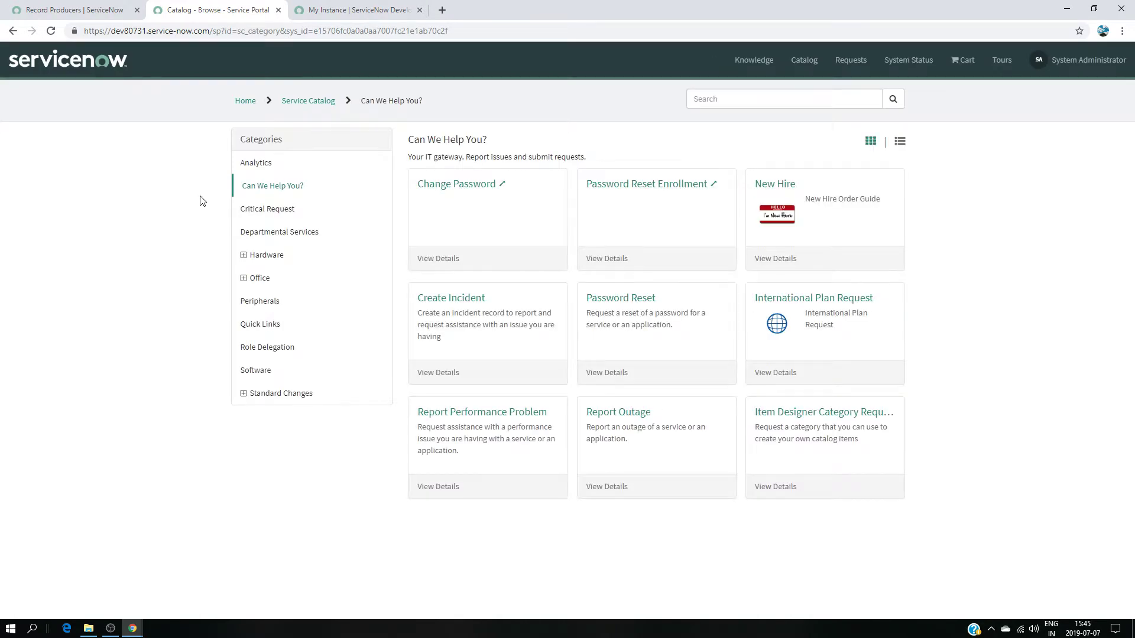
{"action": "left_click", "coordinate": [259, 213]}
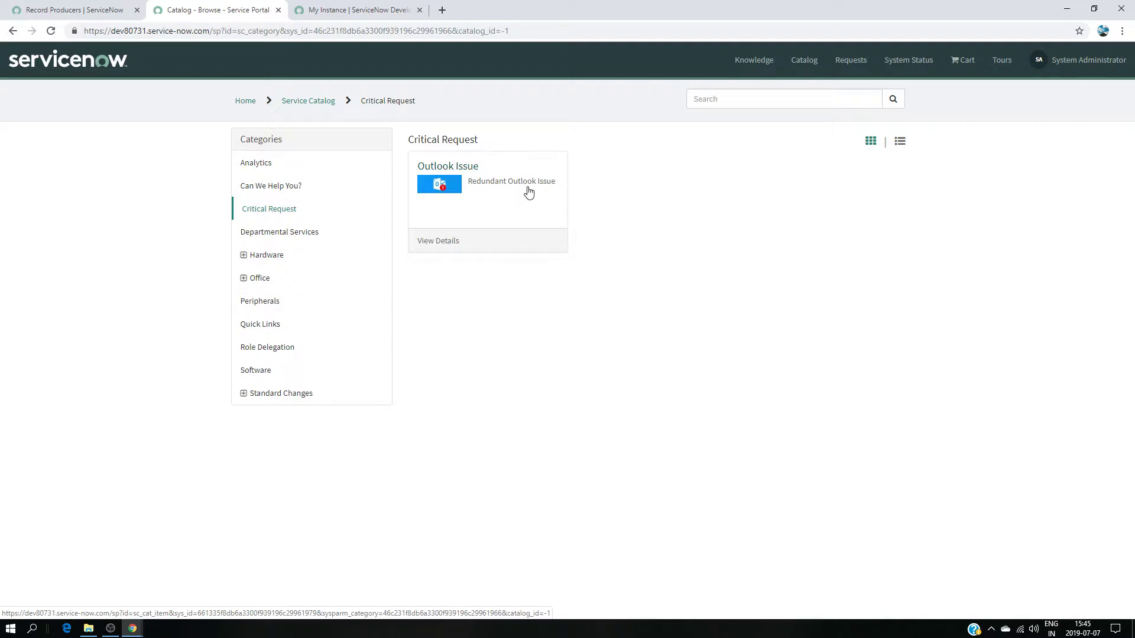
{"action": "left_click", "coordinate": [507, 203]}
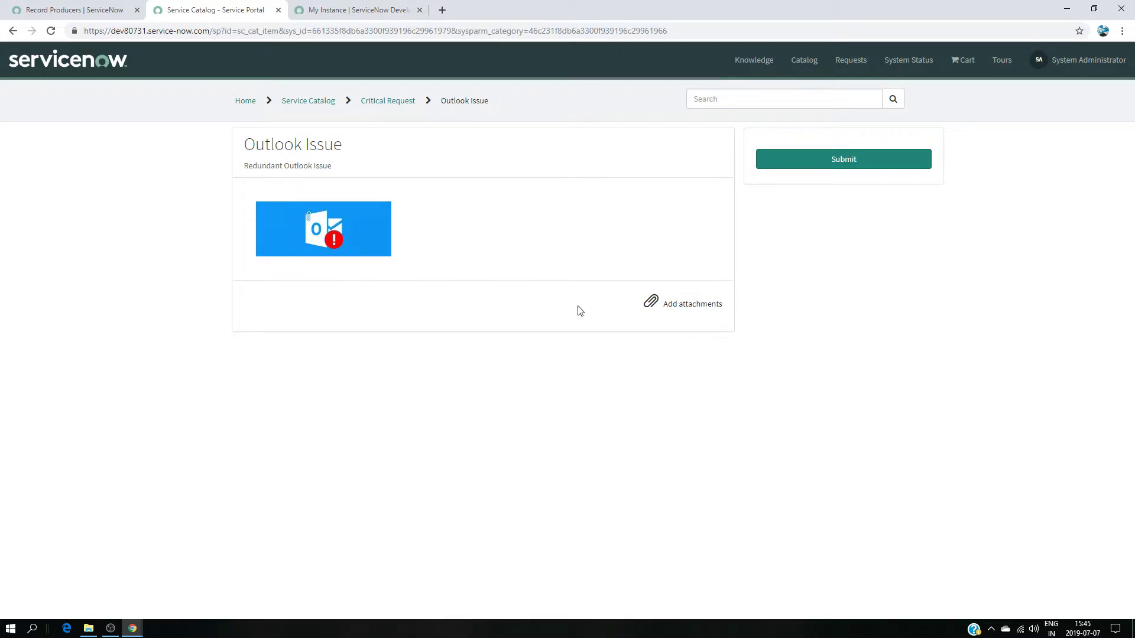
{"action": "left_click", "coordinate": [324, 108]}
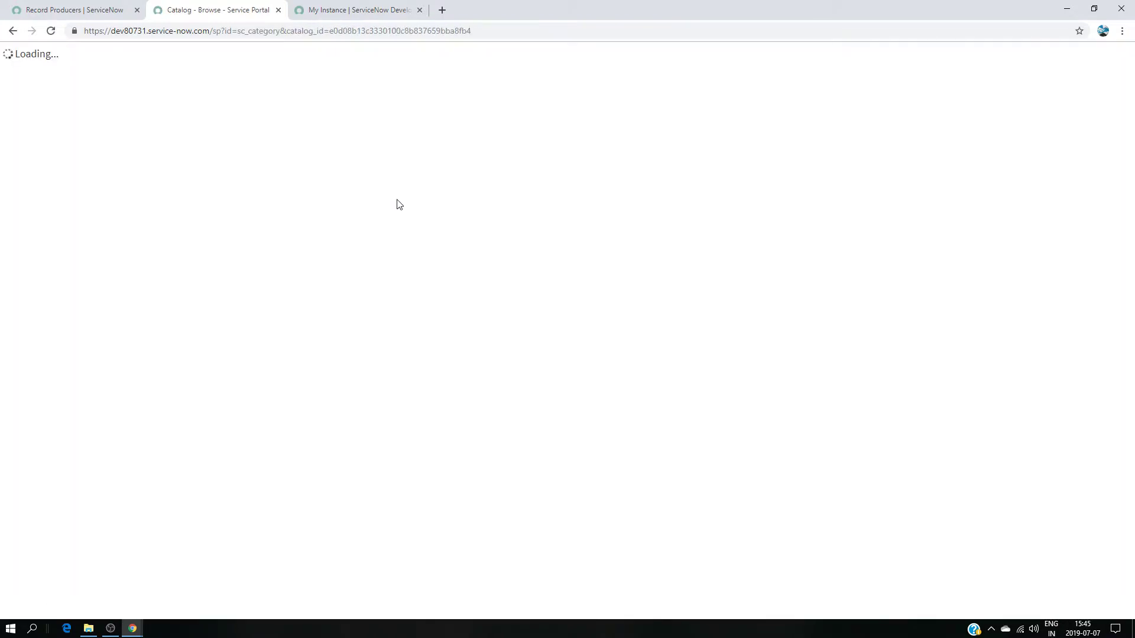
{"action": "left_click", "coordinate": [458, 210]}
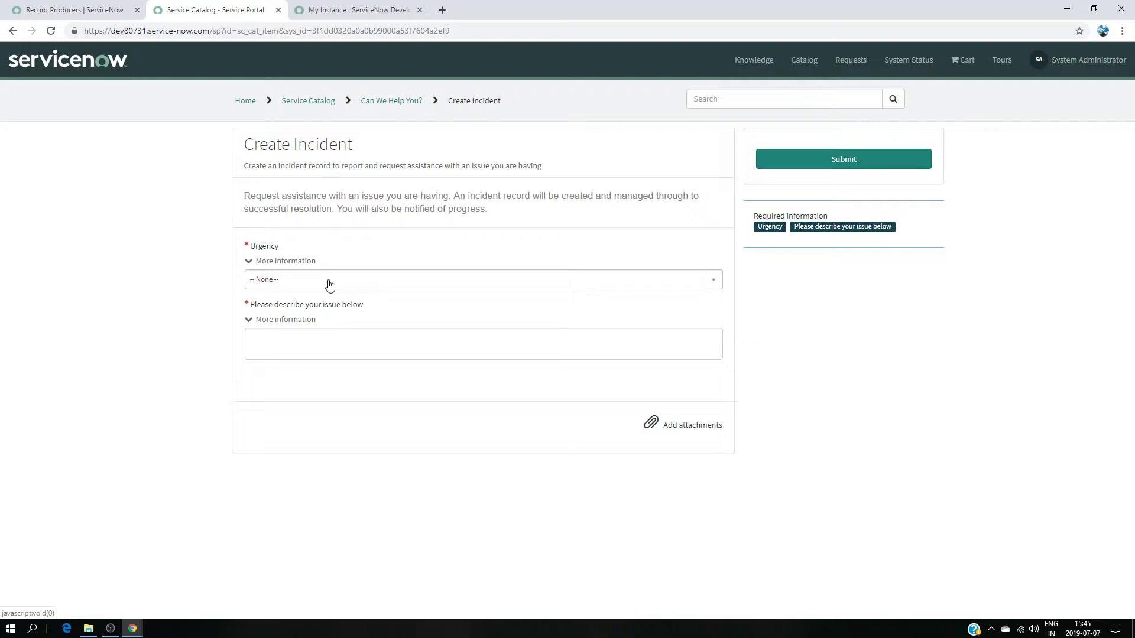
Reopen the Outlook Issue item from the Critical Request category in the portal.
{"action": "left_click", "coordinate": [101, 10]}
{"action": "left_click", "coordinate": [214, 10]}
{"action": "left_click", "coordinate": [319, 101]}
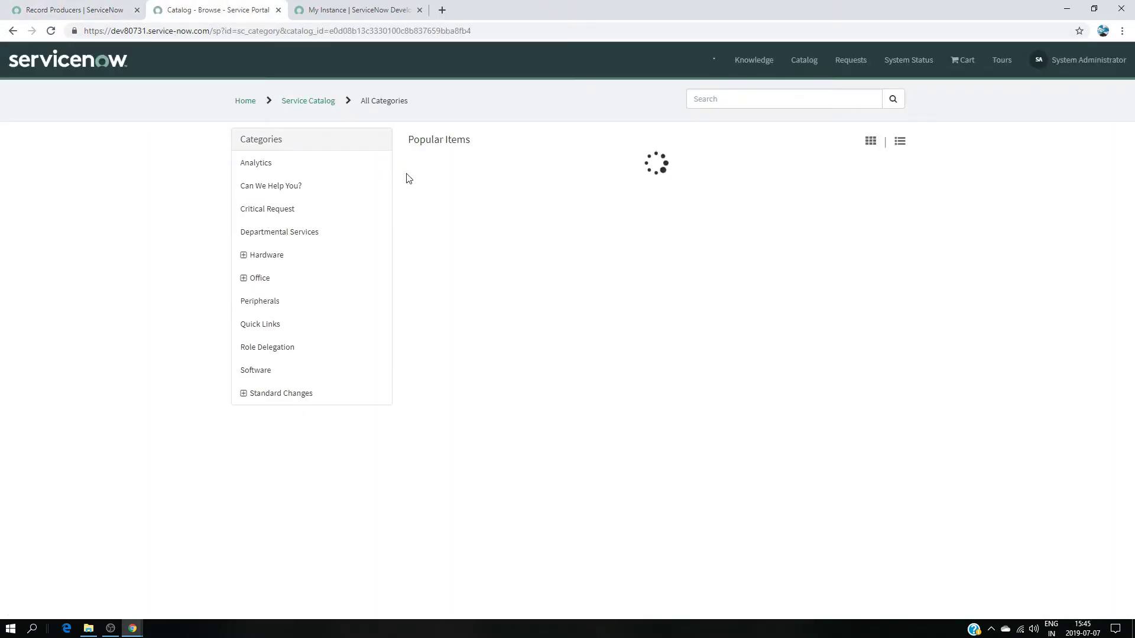
{"action": "left_click", "coordinate": [299, 209]}
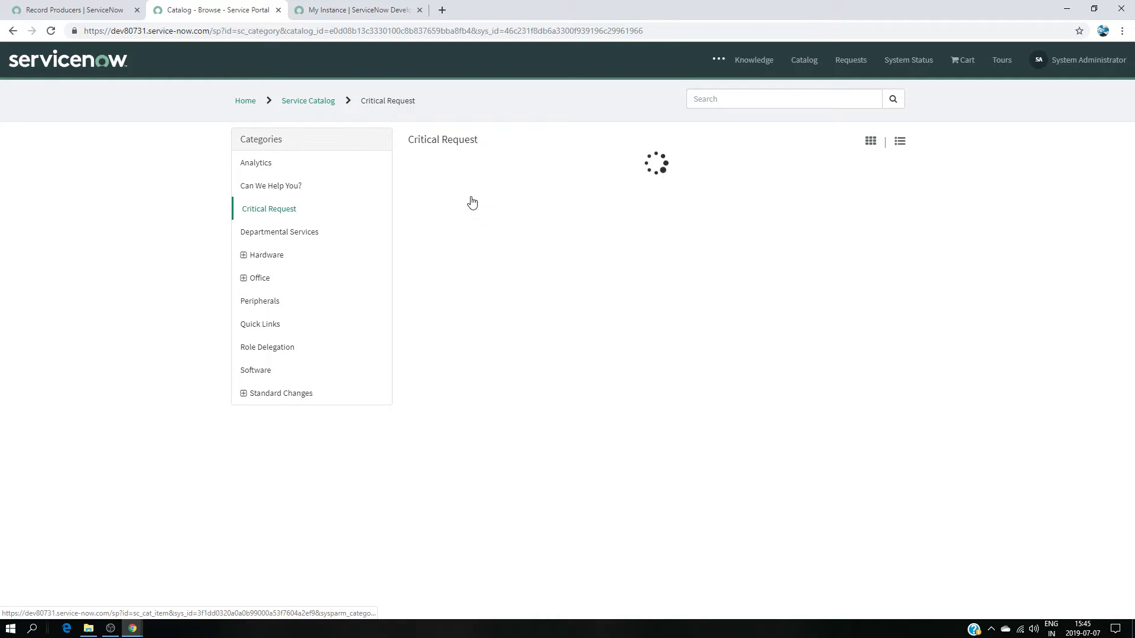
{"action": "left_click", "coordinate": [543, 193]}
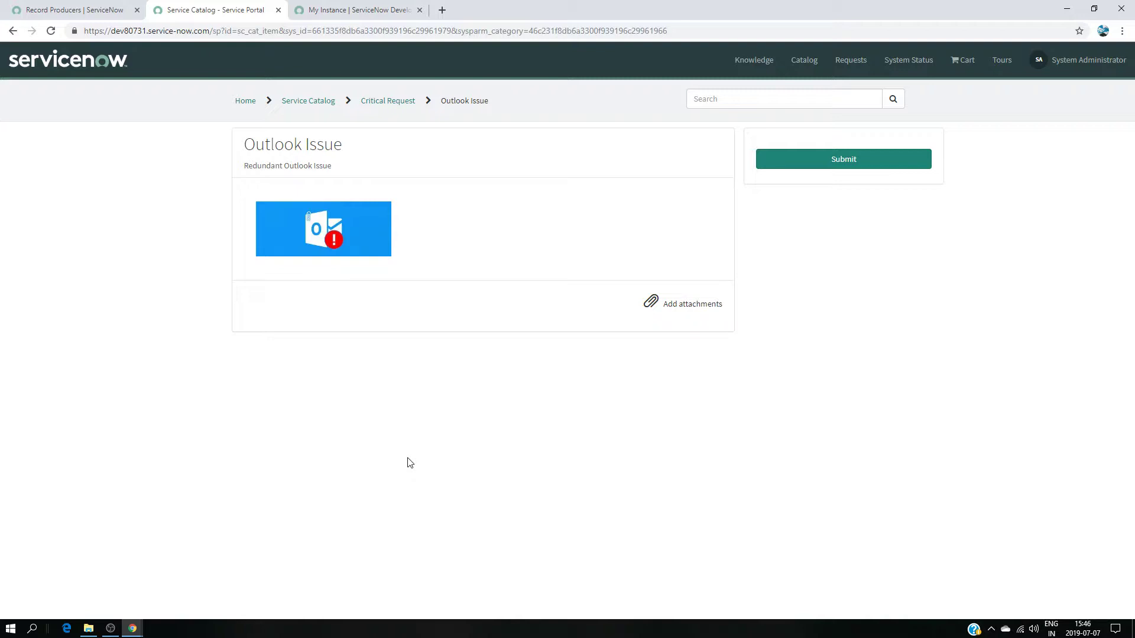
Open the Outlook Issue record producer from the Record Producers list.
{"action": "left_click", "coordinate": [41, 9]}
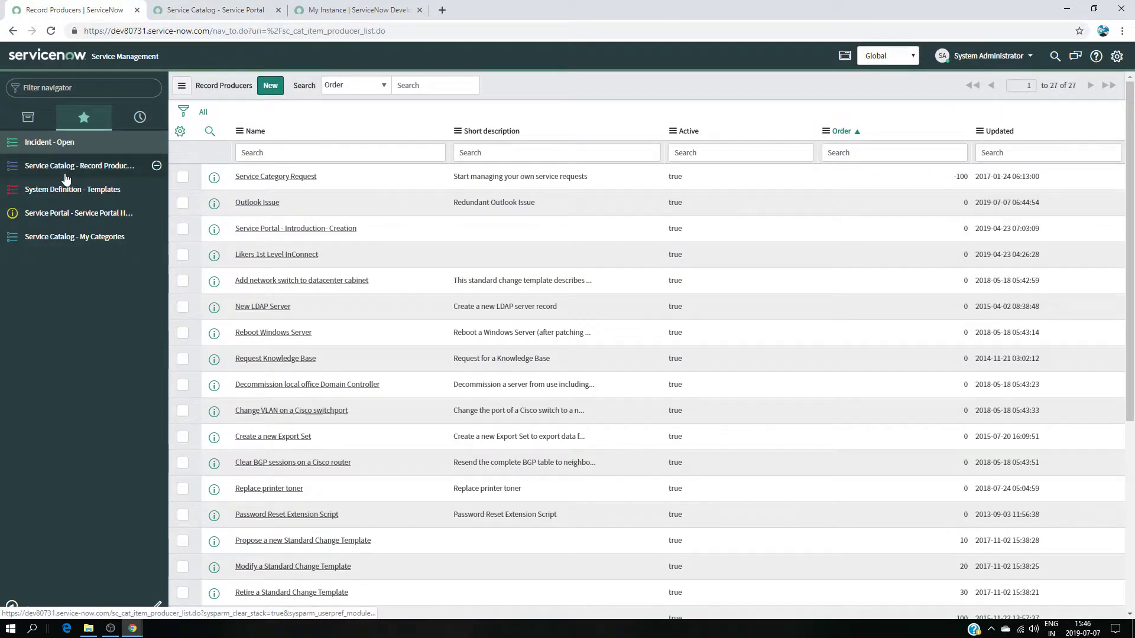
{"action": "left_click", "coordinate": [246, 207]}
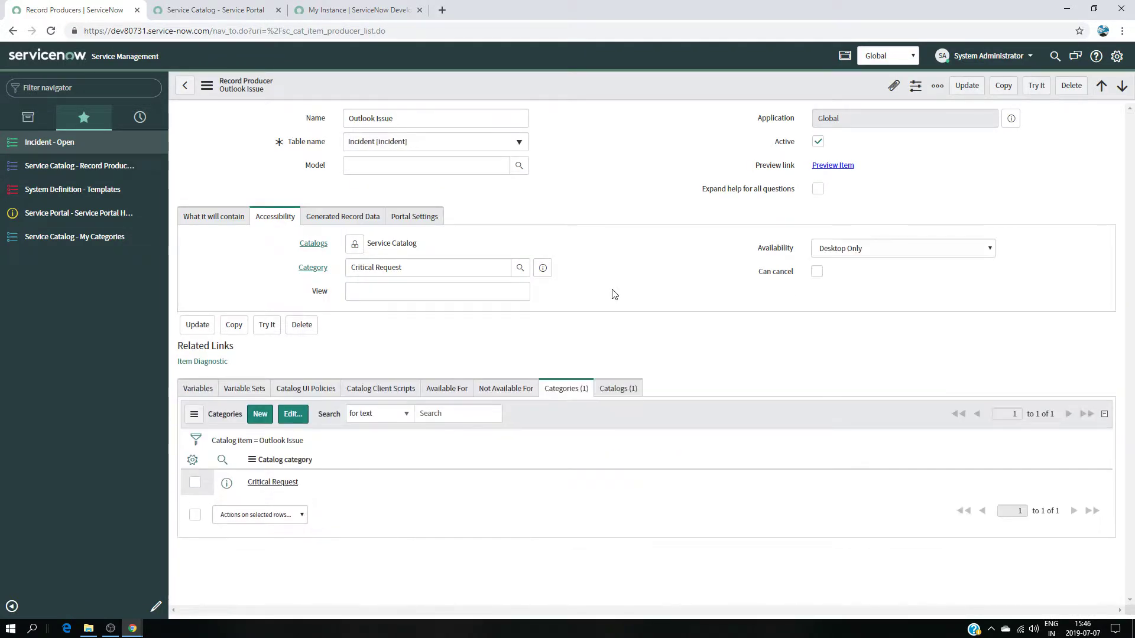
Create a new variable from the Outlook Issue Variables list and tick Map to field.
{"action": "left_click", "coordinate": [196, 390]}
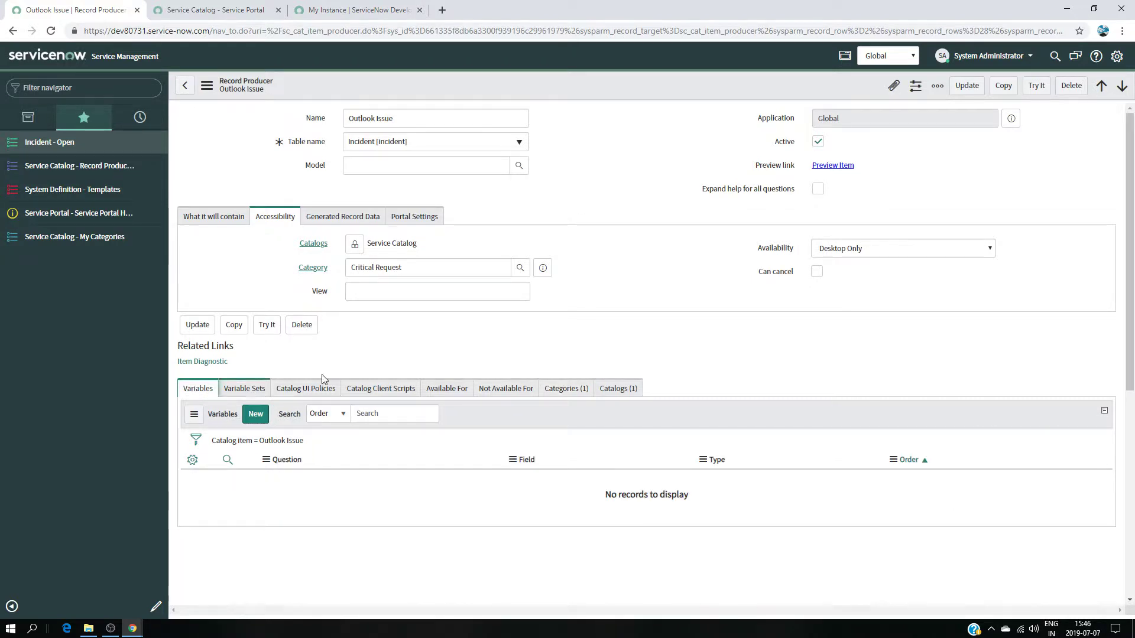
{"action": "left_click", "coordinate": [261, 418]}
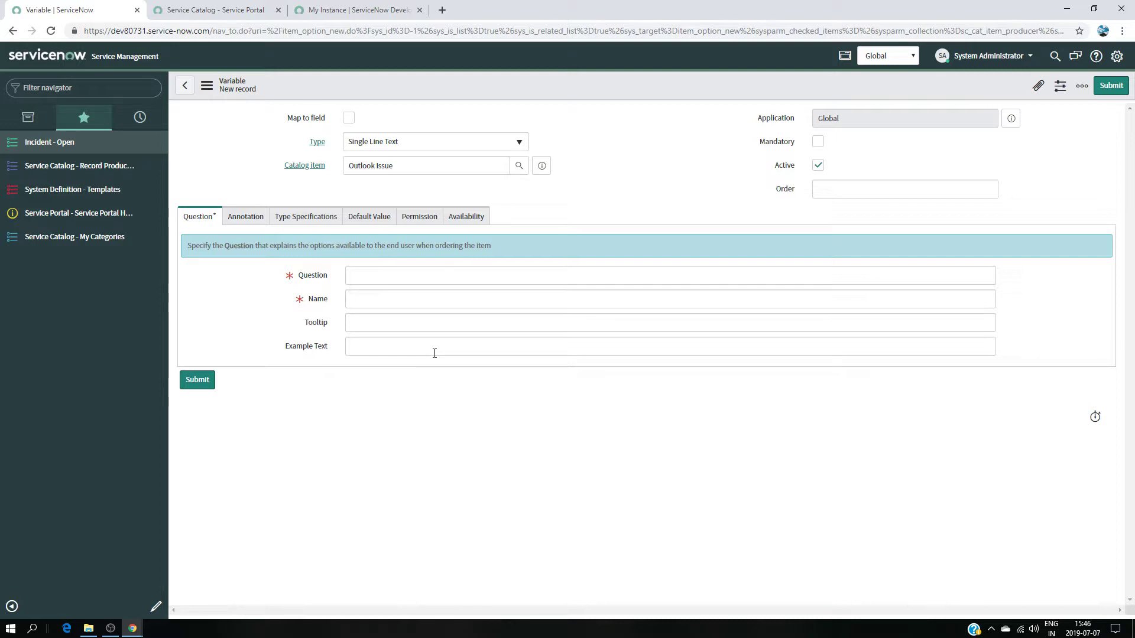
{"action": "left_click", "coordinate": [204, 9]}
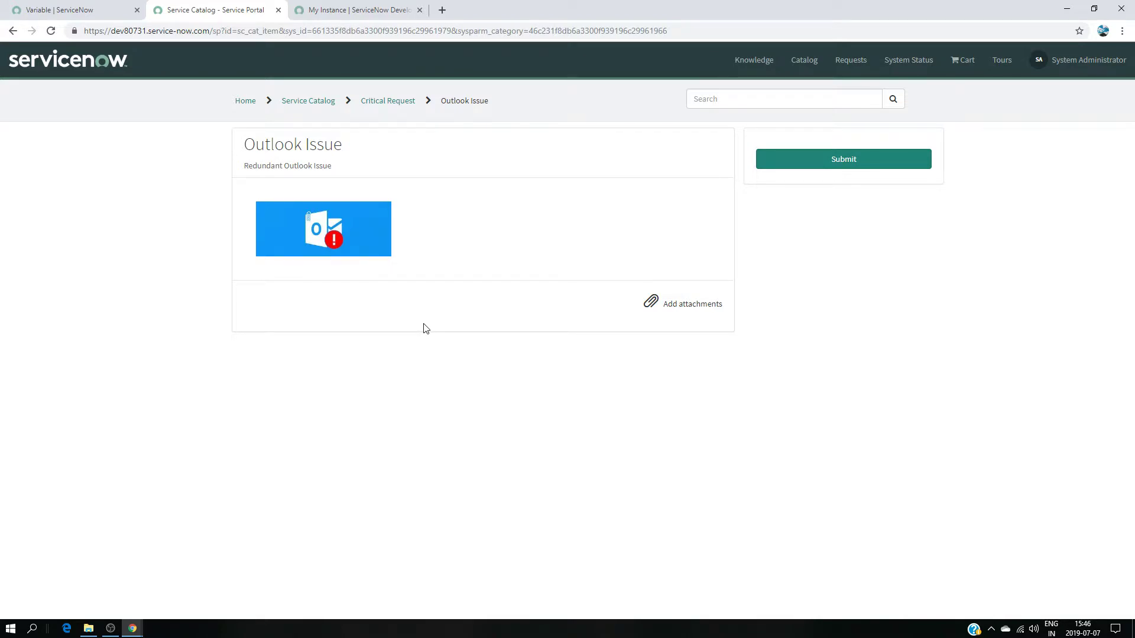
{"action": "left_click", "coordinate": [80, 9]}
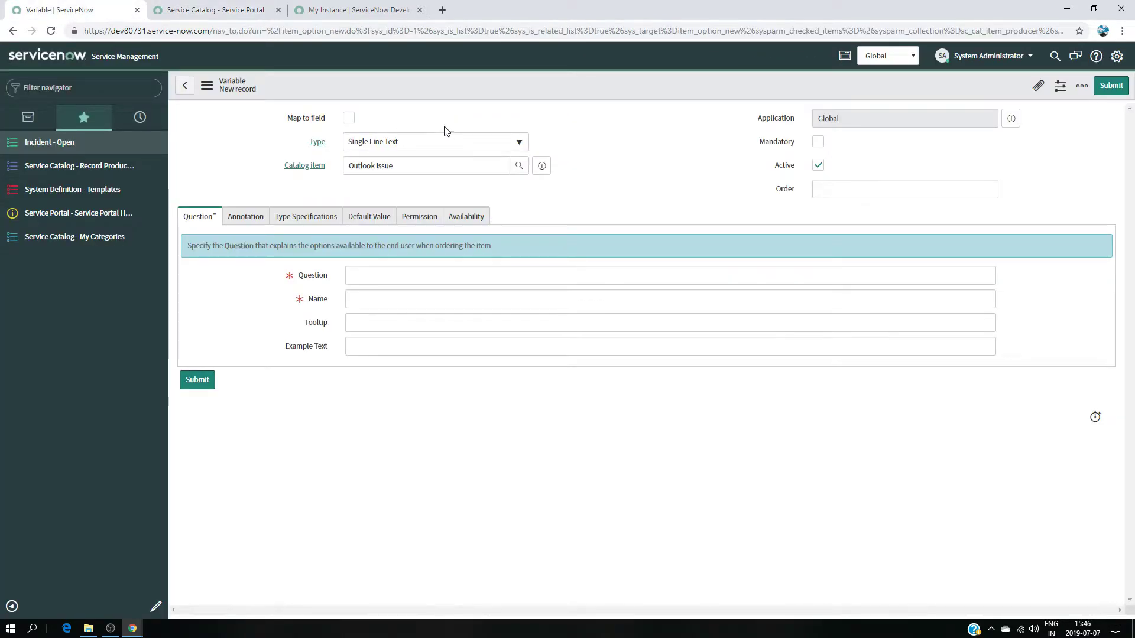
{"action": "left_click", "coordinate": [349, 118]}
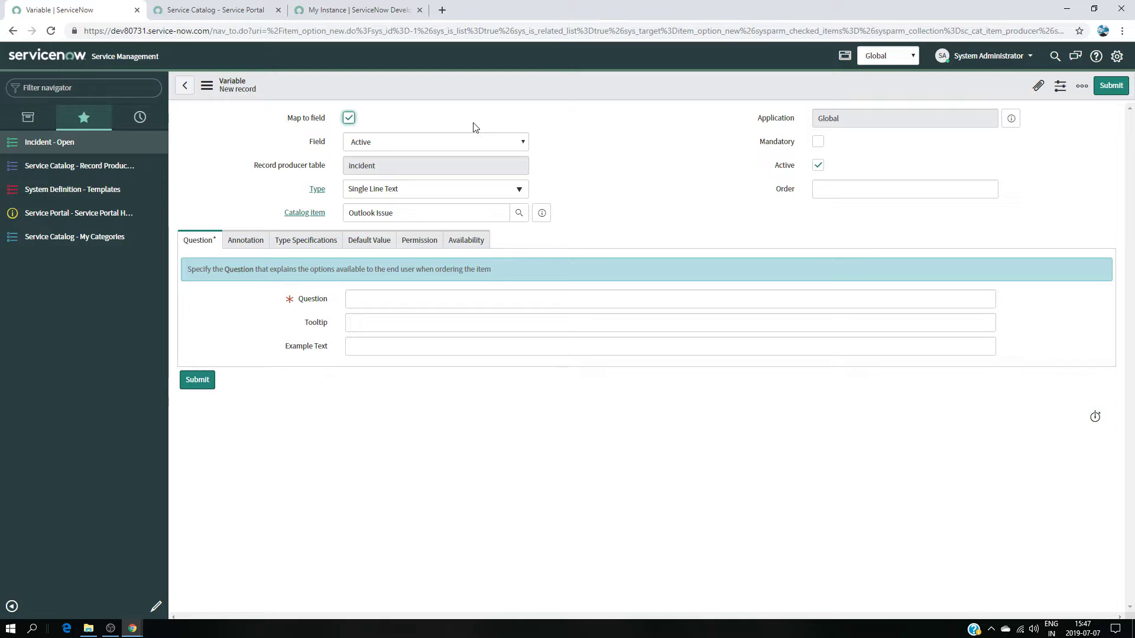
Map the variable to the Description field and set its type to Multi Line Text.
{"action": "left_click", "coordinate": [523, 145]}
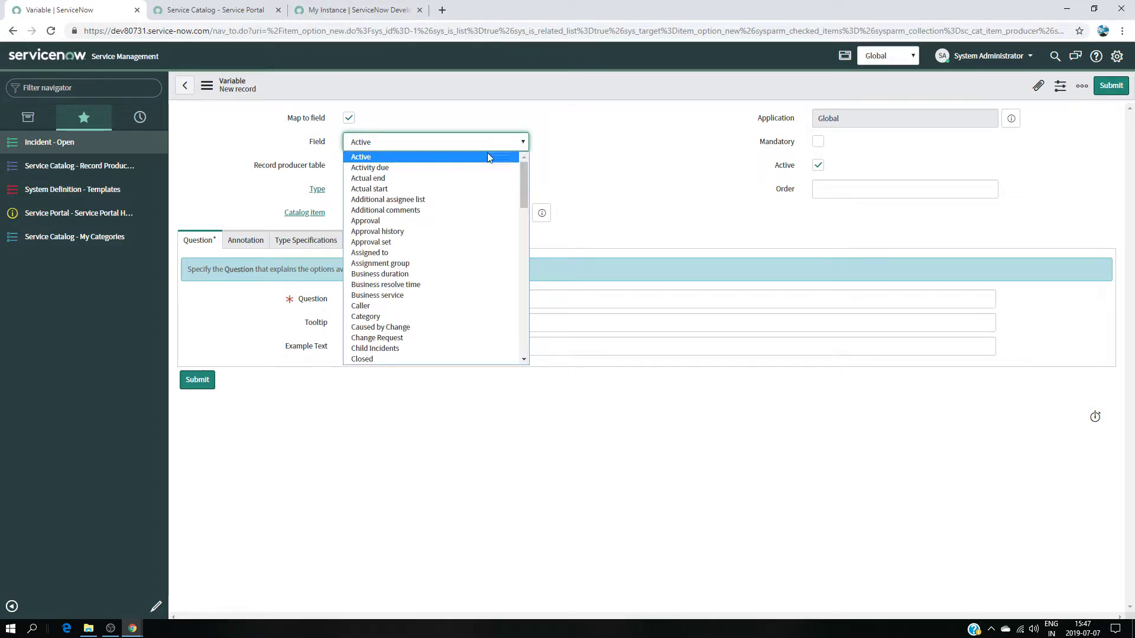
{"action": "scroll", "coordinate": [445, 235], "scroll_direction": "down", "scroll_amount": 4}
{"action": "scroll", "coordinate": [445, 235], "scroll_direction": "down", "scroll_amount": 3}
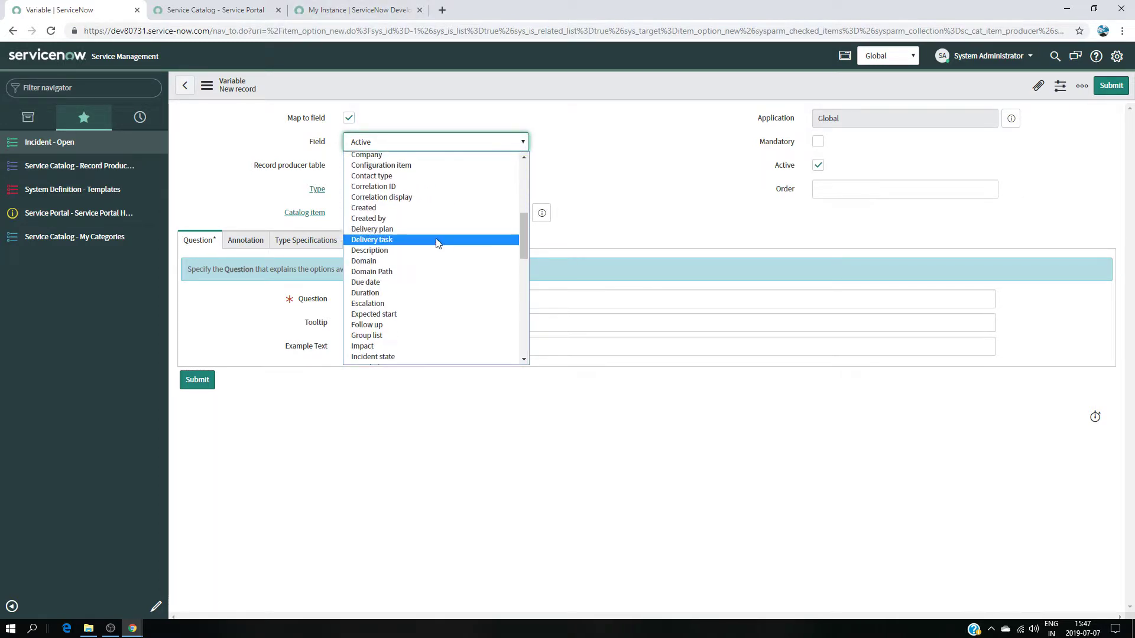
{"action": "left_click", "coordinate": [438, 250]}
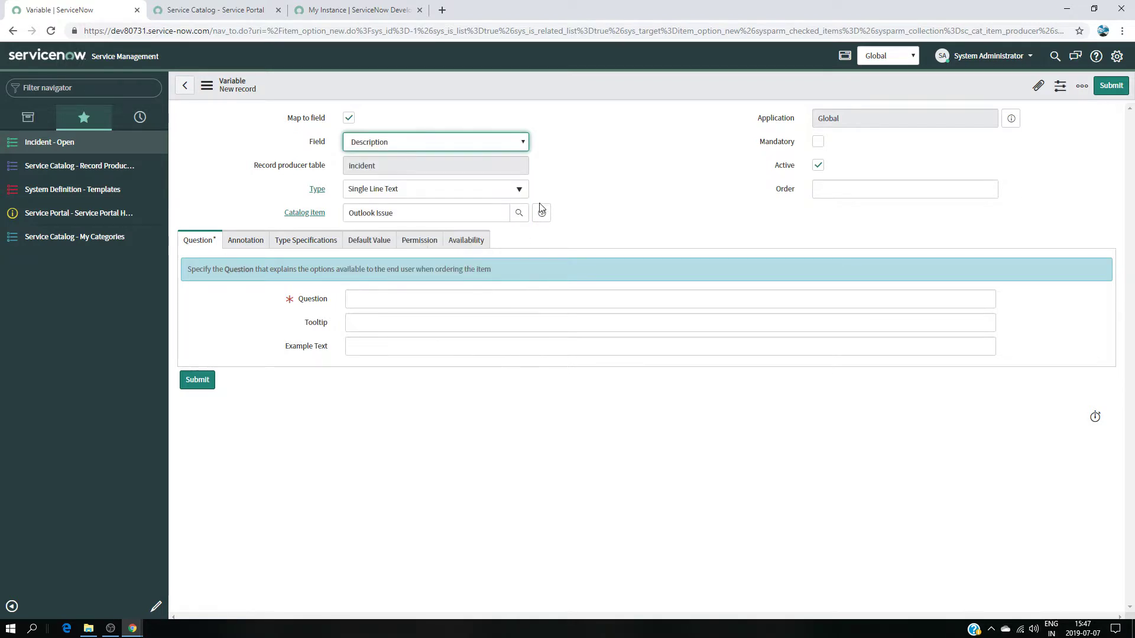
{"action": "left_click", "coordinate": [399, 193]}
{"action": "left_click", "coordinate": [400, 263]}
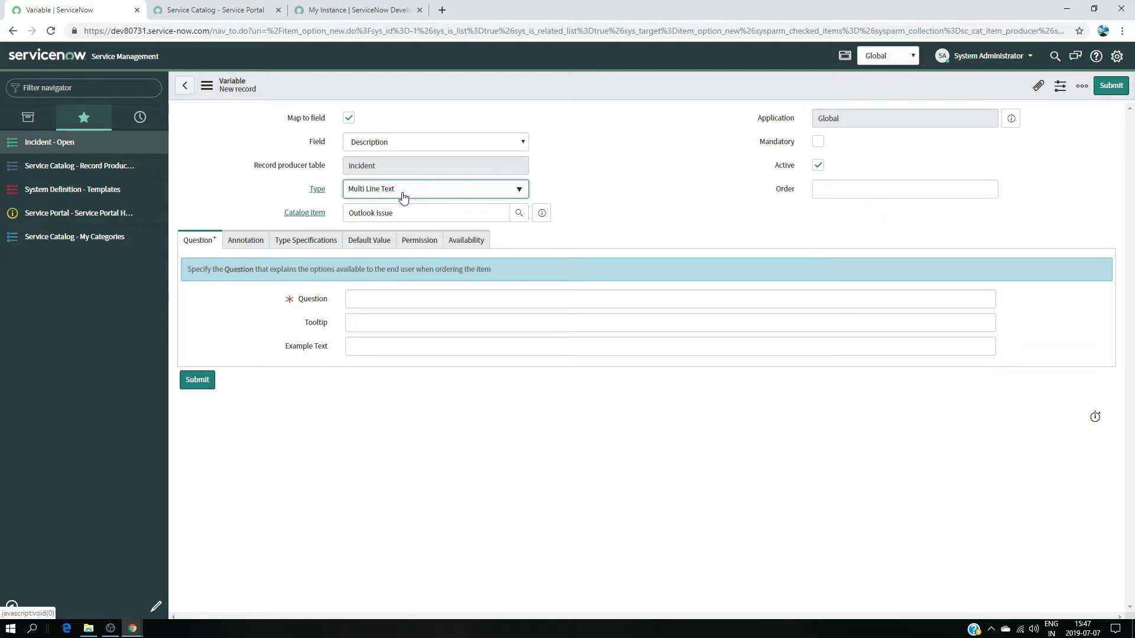
Check the portal's Create Incident description box for reference, then return to the variable's question.
{"action": "left_click", "coordinate": [220, 10]}
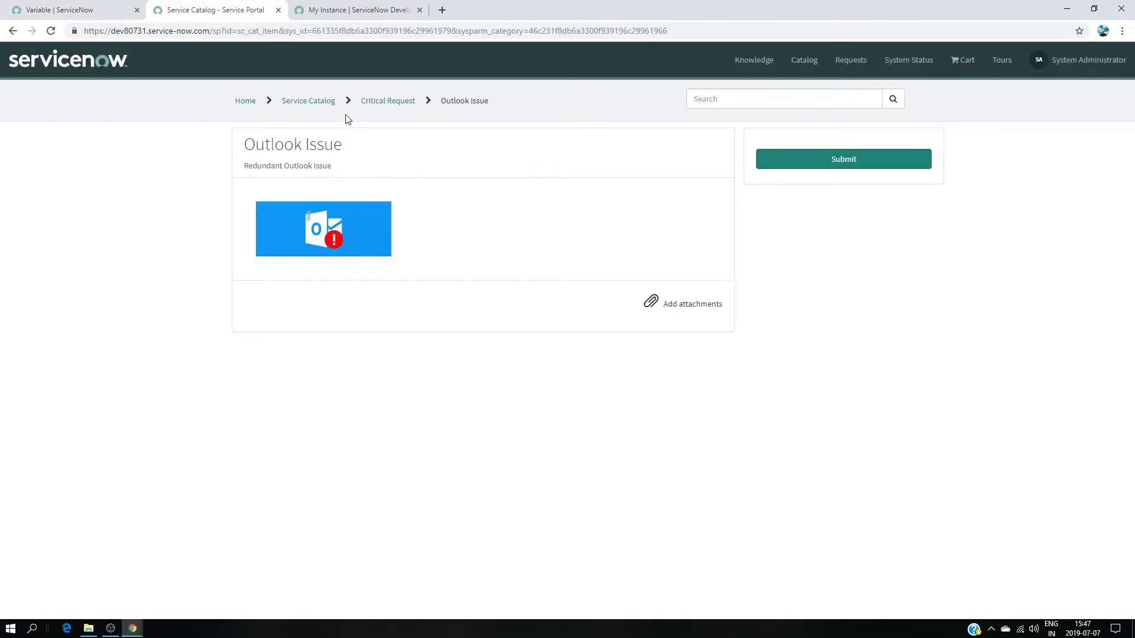
{"action": "left_click", "coordinate": [302, 104]}
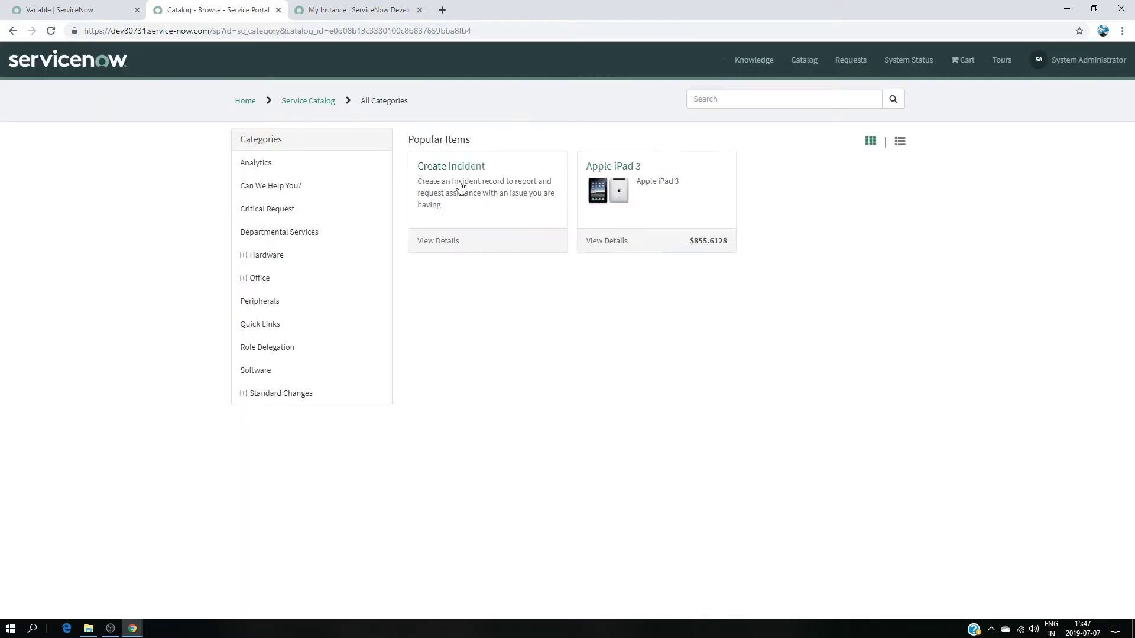
{"action": "left_click", "coordinate": [465, 250]}
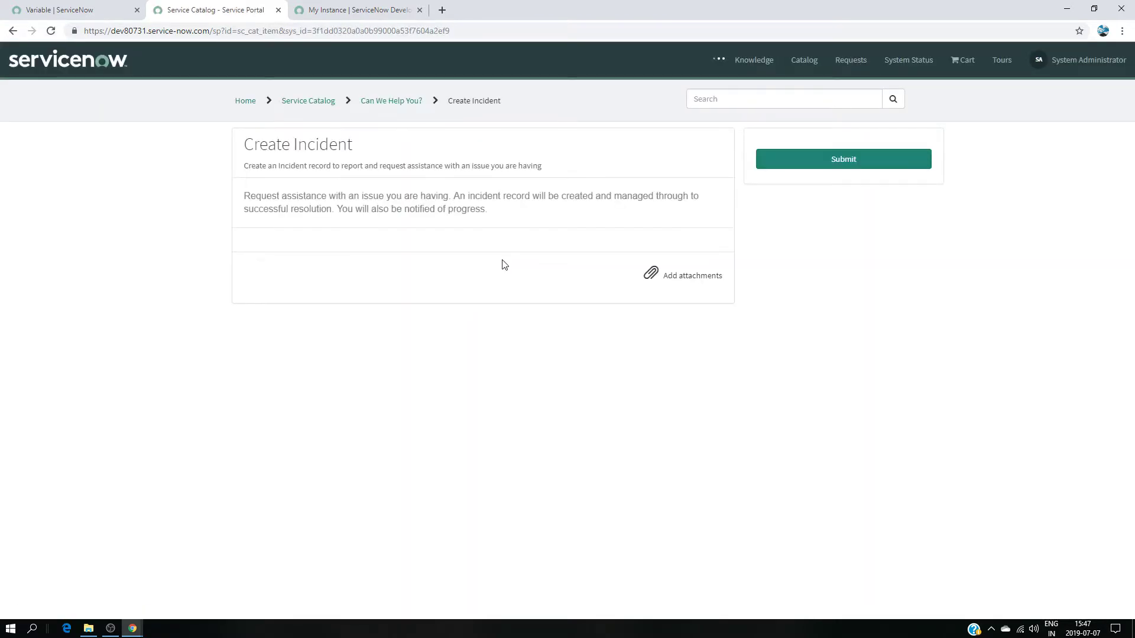
{"action": "left_click", "coordinate": [331, 339]}
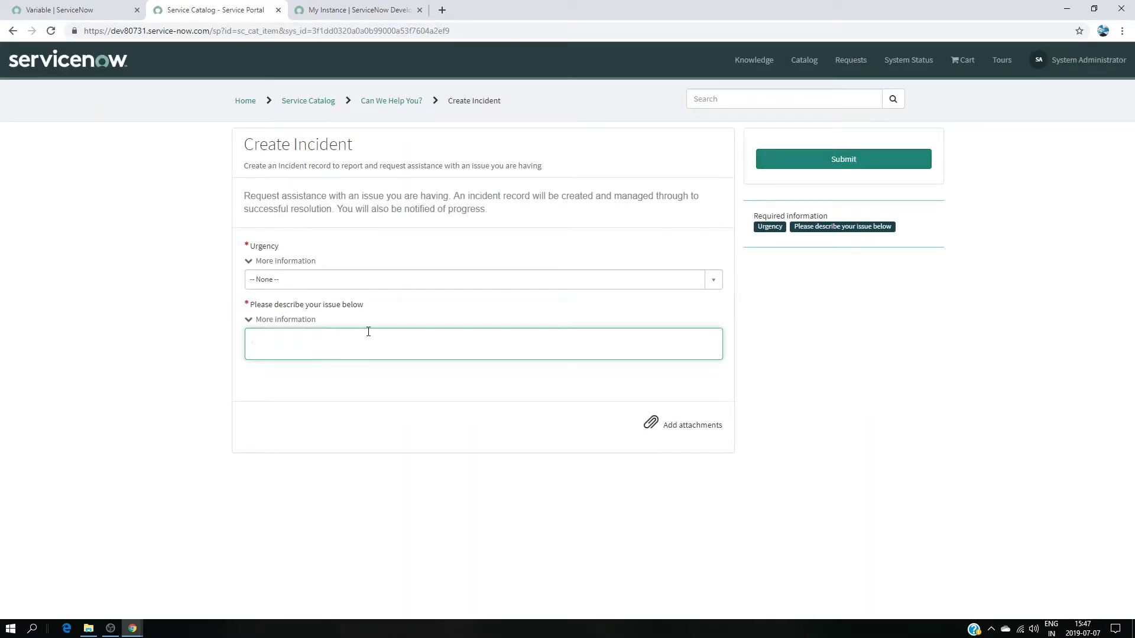
{"action": "left_click", "coordinate": [65, 10]}
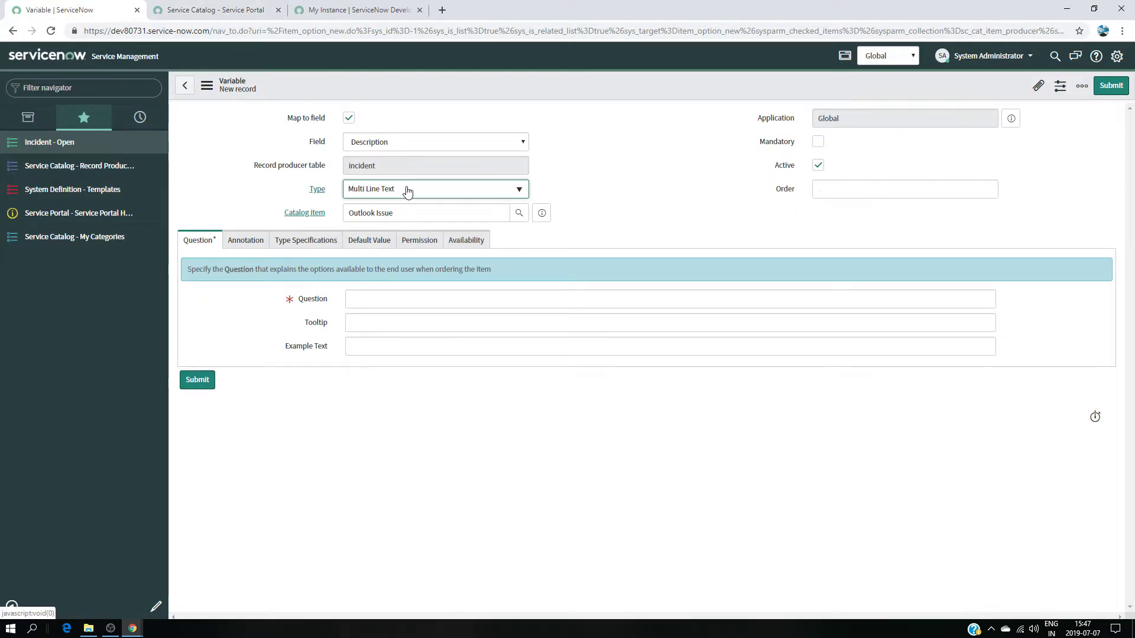
{"action": "left_click", "coordinate": [371, 294]}
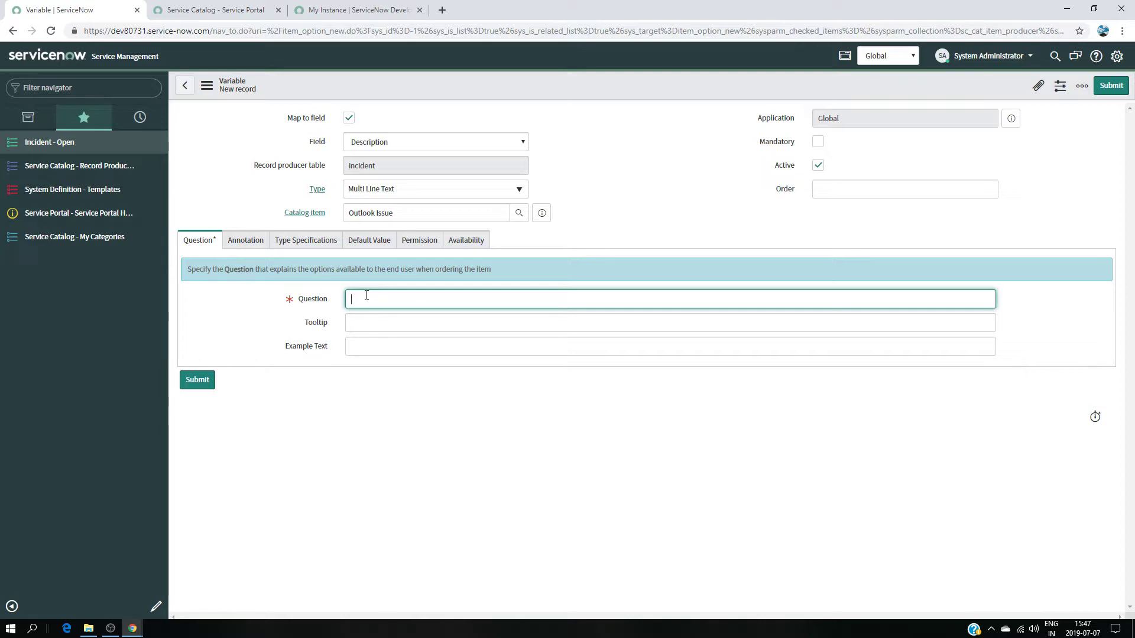
Enter the question 'Please describe your Outlook issue.' and submit the variable.
{"action": "type", "text": "Please describe your out"}
{"action": "key", "text": "BackSpace"}
{"action": "key", "text": "BackSpace"}
{"action": "key", "text": "BackSpace"}
{"action": "type", "text": "Oout"}
{"action": "key", "text": "BackSpace"}
{"action": "key", "text": "BackSpace"}
{"action": "key", "text": "BackSpace"}
{"action": "type", "text": "utlook issue "}
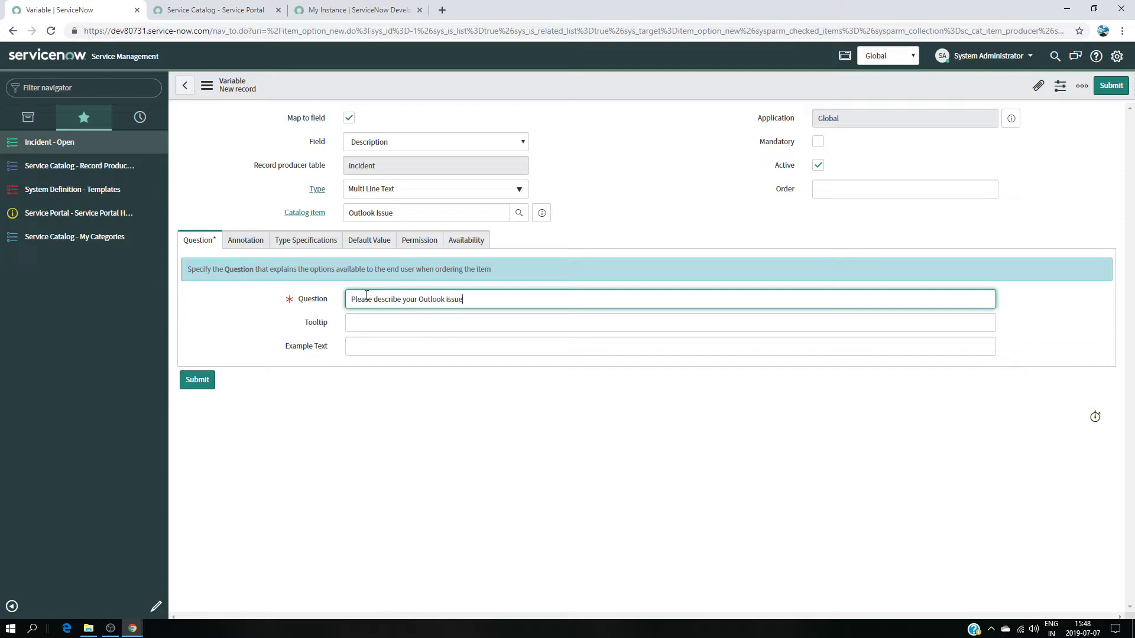
{"action": "type", "text": "."}
{"action": "left_click", "coordinate": [195, 381]}
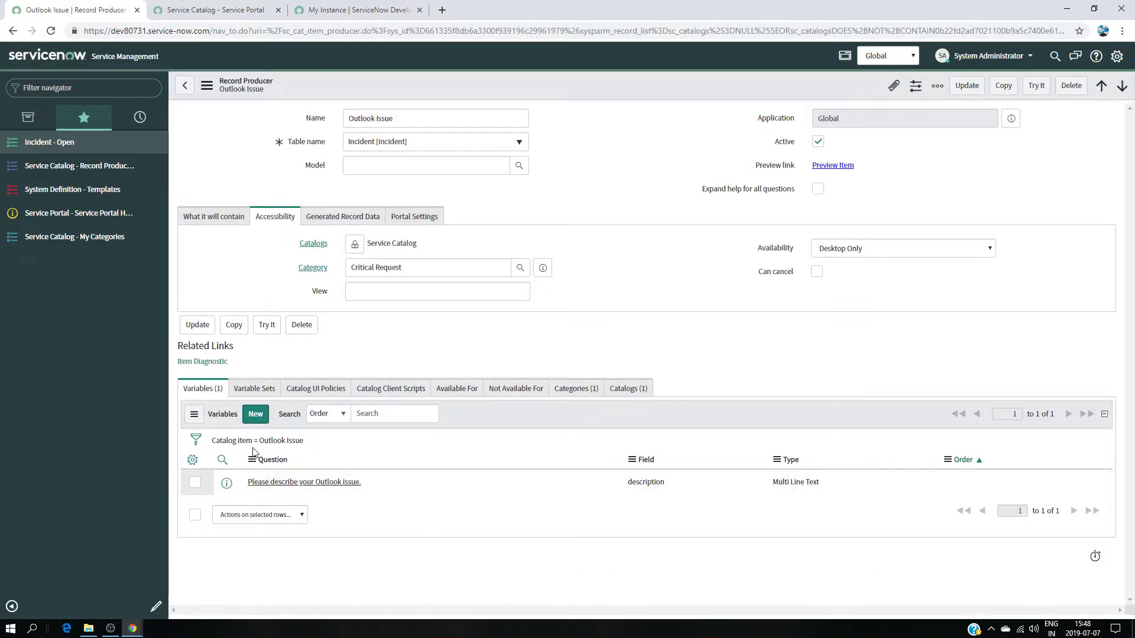
Start another Outlook Issue variable mapped to the incident's Caller field.
{"action": "left_click", "coordinate": [257, 415]}
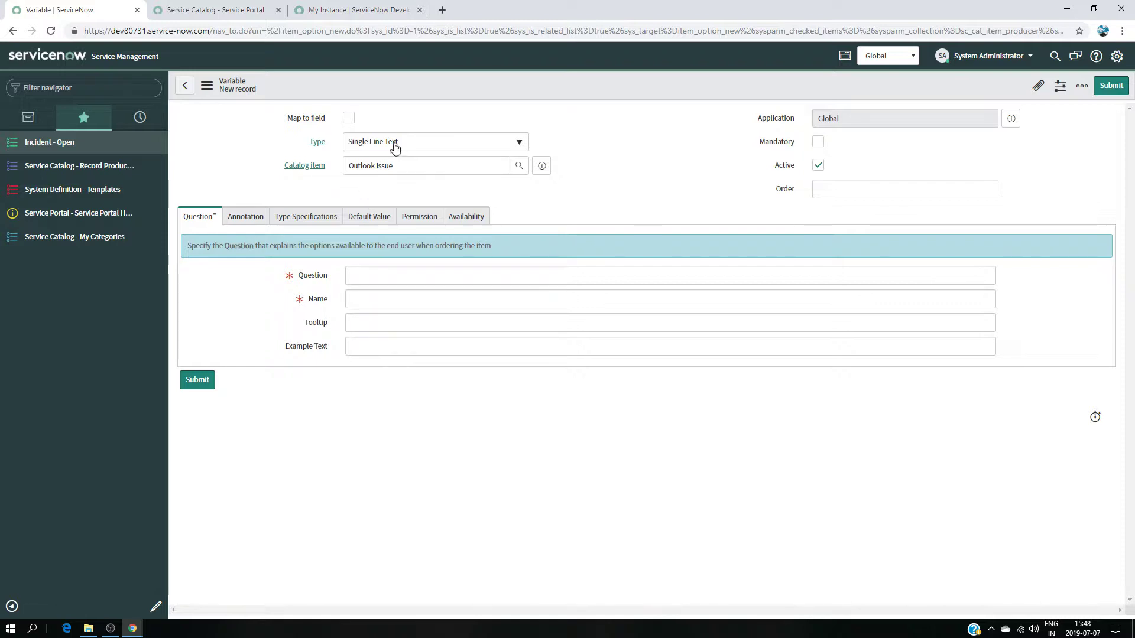
{"action": "left_click", "coordinate": [349, 118]}
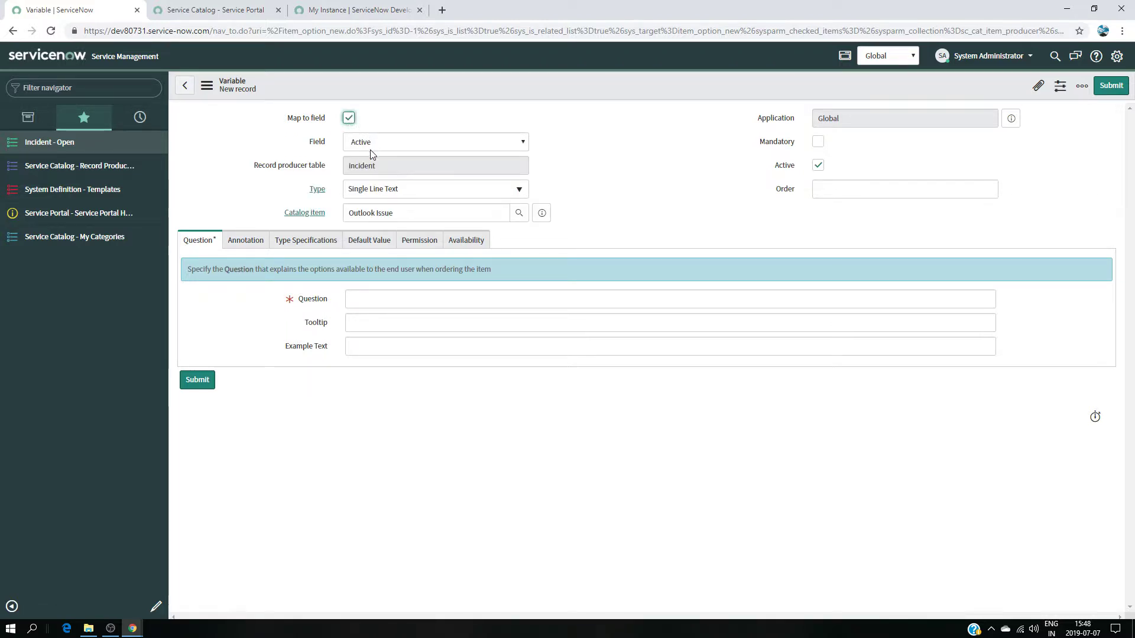
{"action": "left_click", "coordinate": [381, 147]}
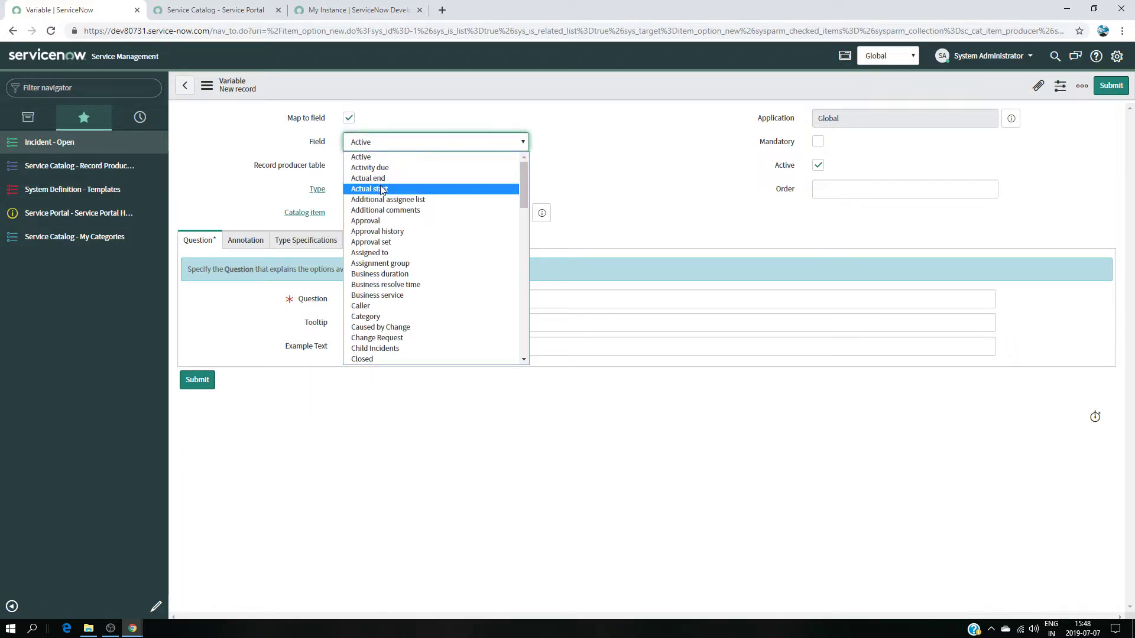
{"action": "key", "text": "c"}
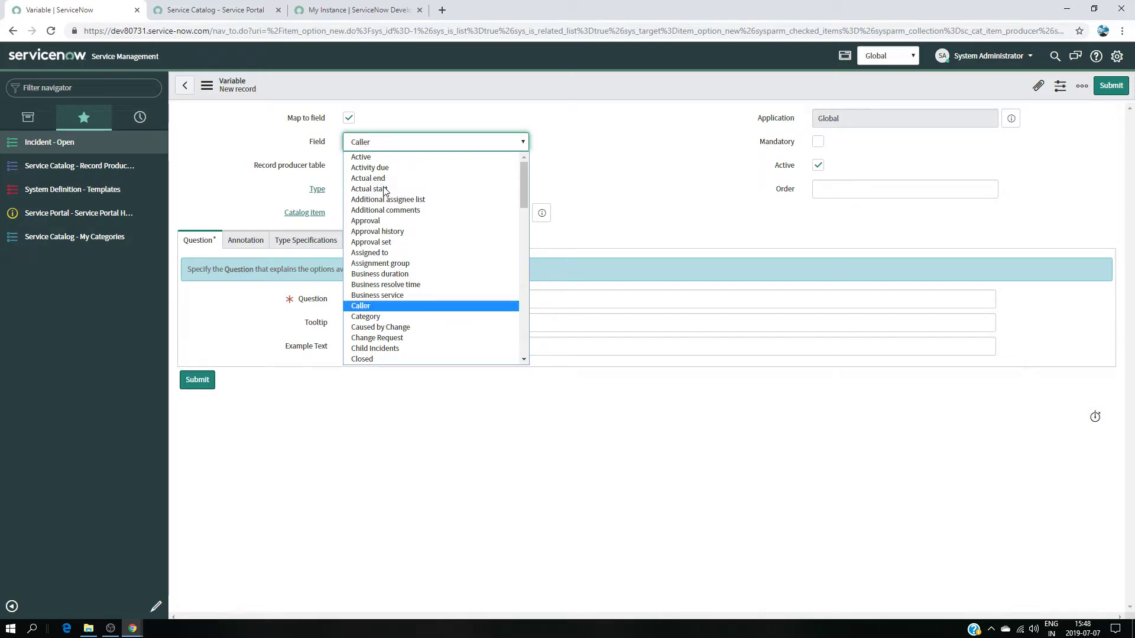
{"action": "left_click", "coordinate": [384, 306]}
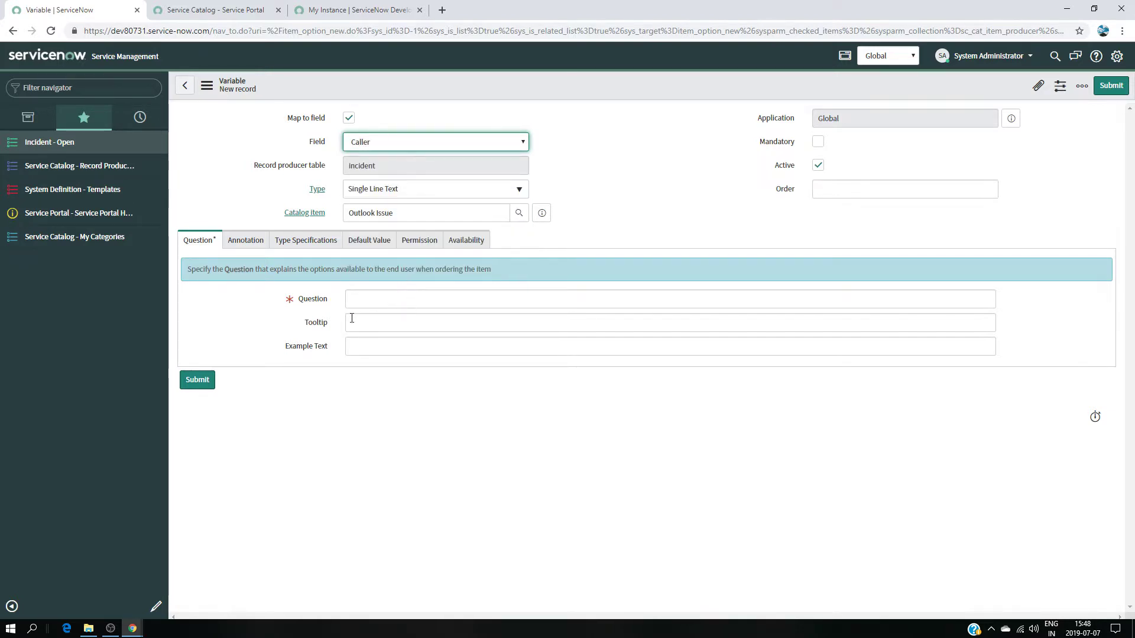
Give the variable the question 'User Name' and the Reference type.
{"action": "left_click", "coordinate": [362, 300]}
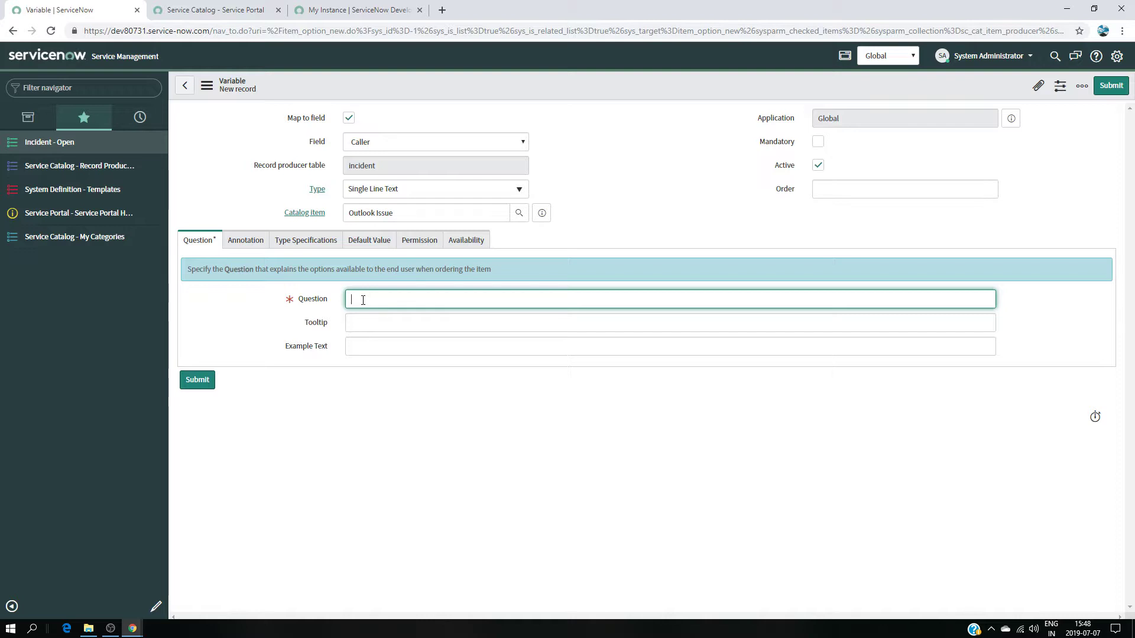
{"action": "type", "text": "User Nmae"}
{"action": "key", "text": "BackSpace"}
{"action": "key", "text": "BackSpace"}
{"action": "key", "text": "BackSpace"}
{"action": "type", "text": "ame"}
{"action": "left_click", "coordinate": [506, 188]}
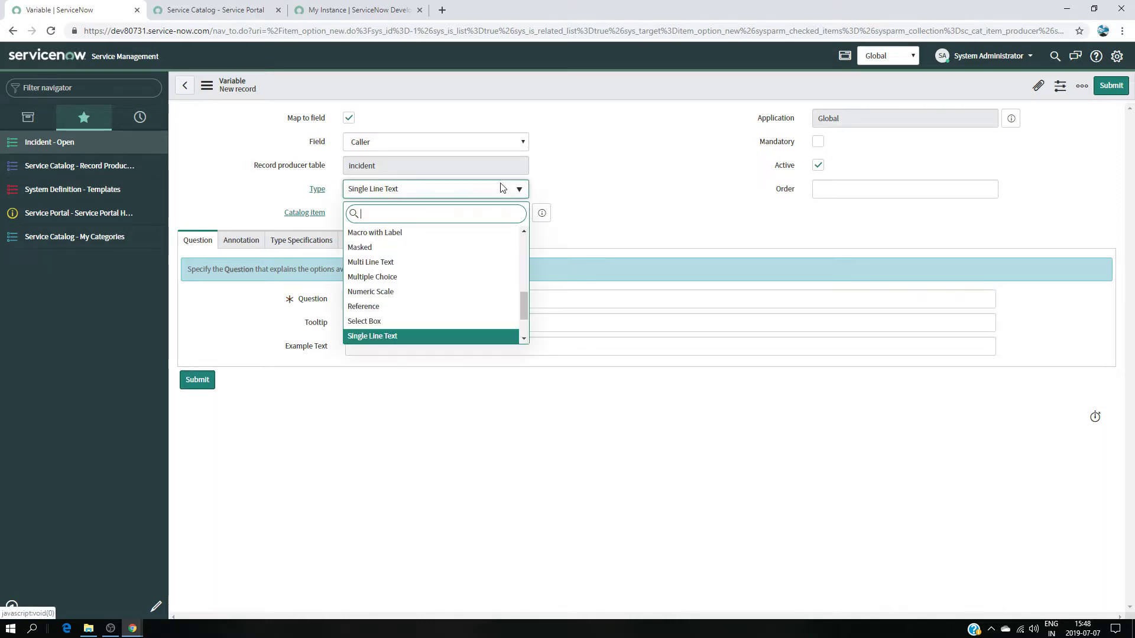
{"action": "scroll", "coordinate": [418, 264], "scroll_direction": "down", "scroll_amount": 2}
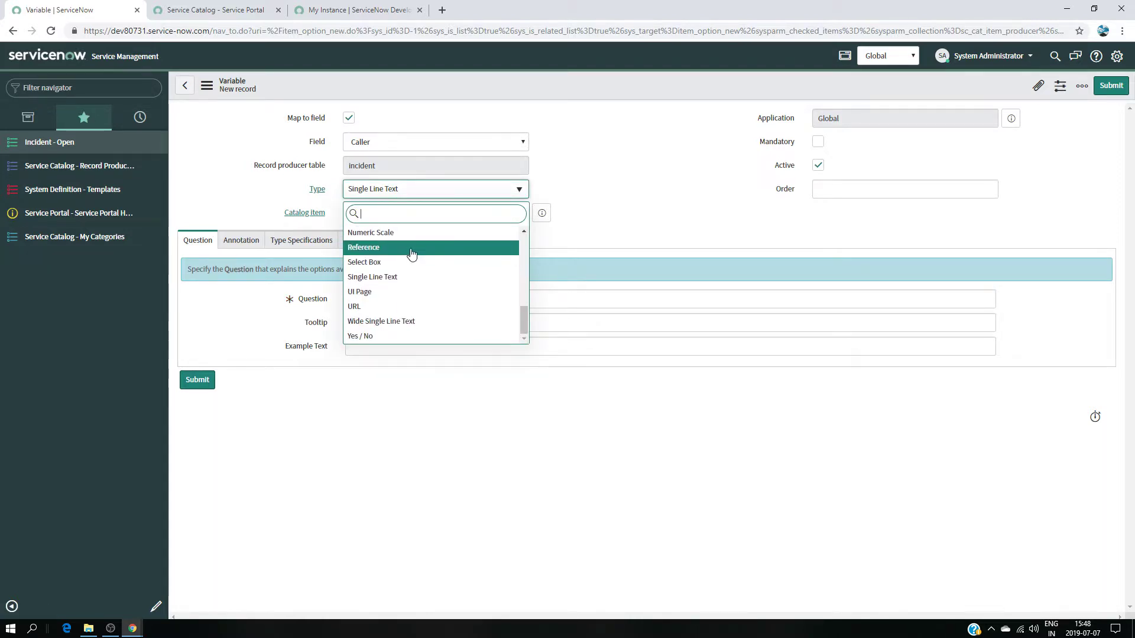
{"action": "left_click", "coordinate": [414, 246]}
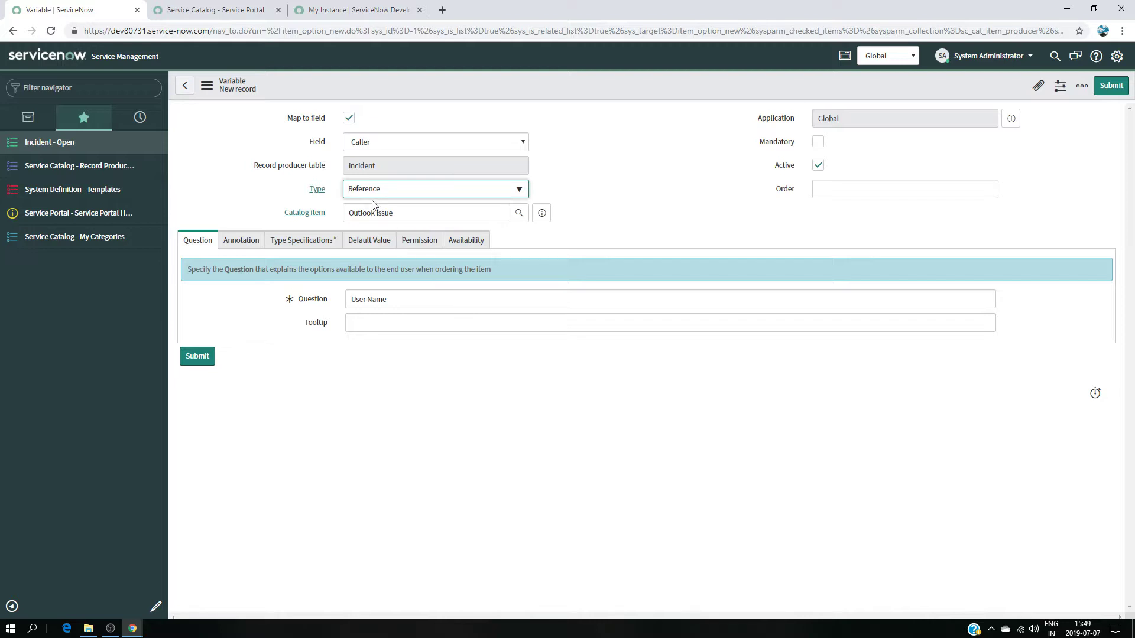
Set the User Name variable's reference table to User [sys_user] and submit it.
{"action": "left_click", "coordinate": [296, 251]}
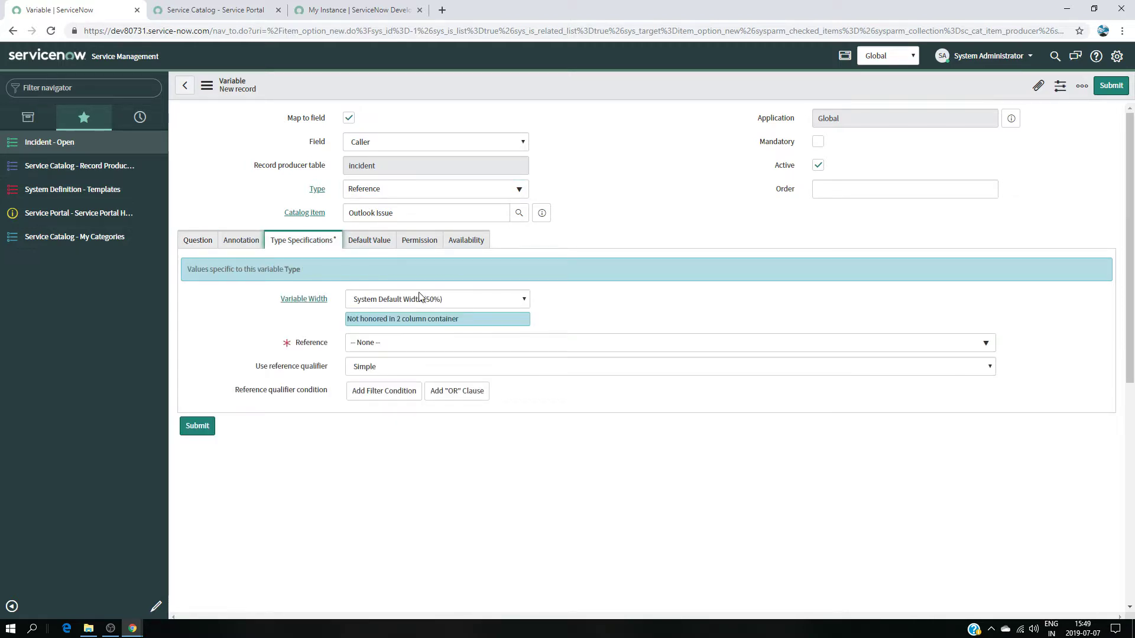
{"action": "left_click", "coordinate": [453, 344]}
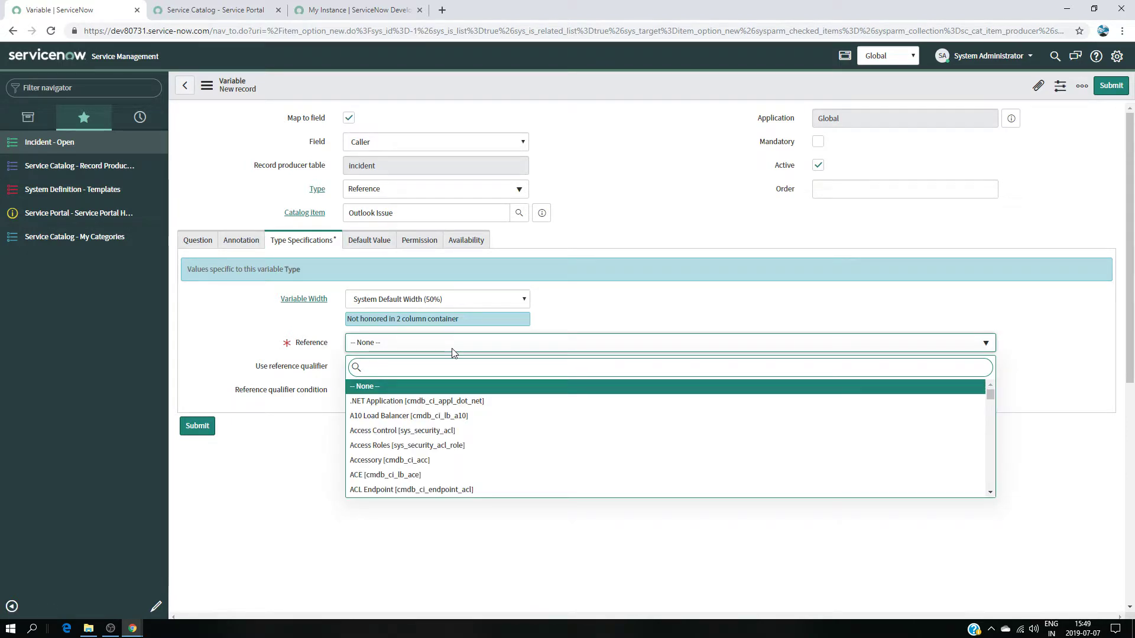
{"action": "type", "text": "user"}
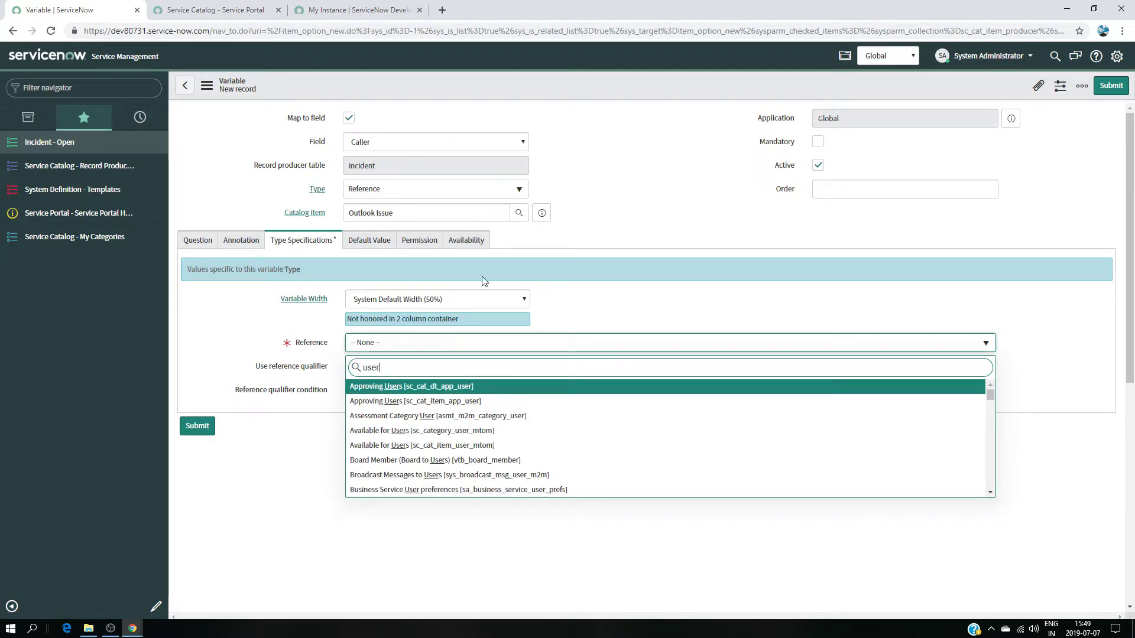
{"action": "scroll", "coordinate": [468, 404], "scroll_direction": "down", "scroll_amount": 3}
{"action": "scroll", "coordinate": [468, 403], "scroll_direction": "down", "scroll_amount": 5}
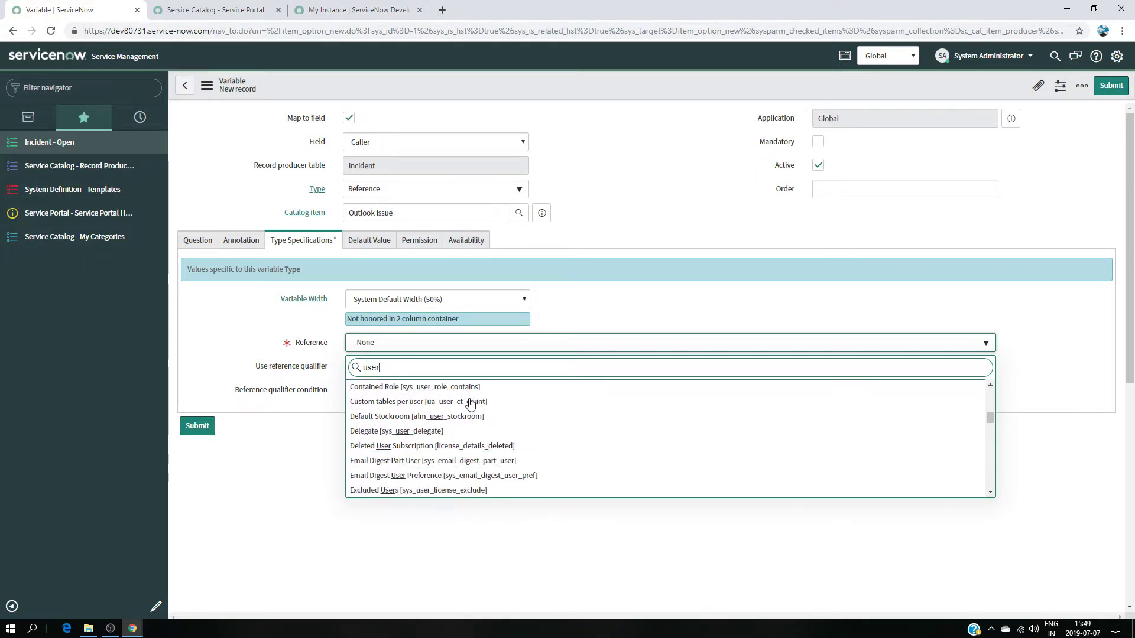
{"action": "scroll", "coordinate": [470, 404], "scroll_direction": "down", "scroll_amount": 5}
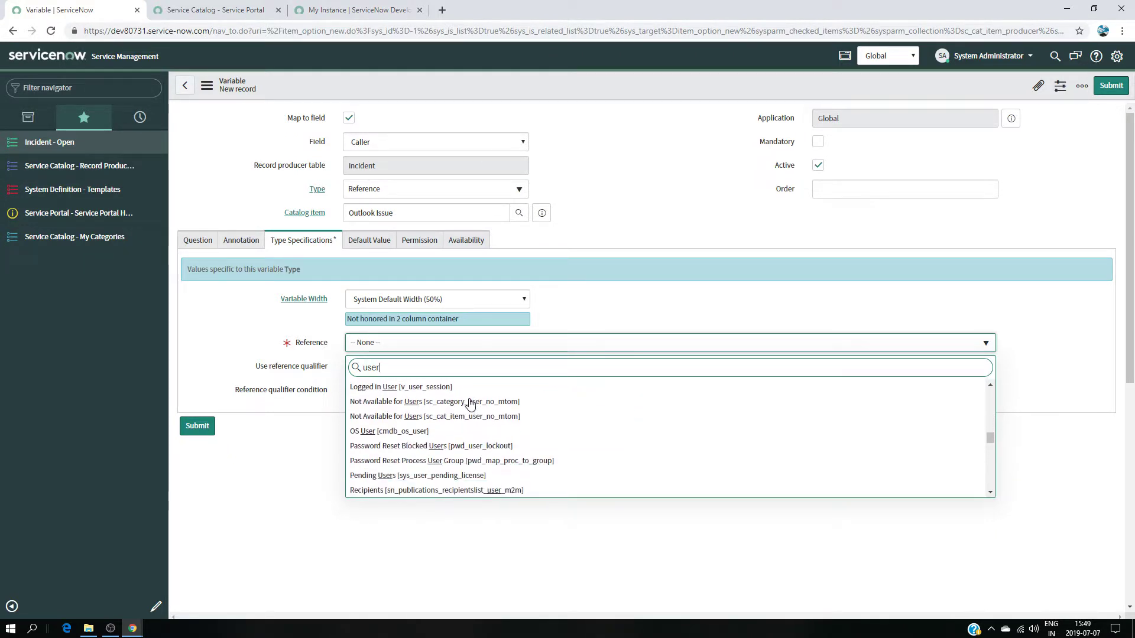
{"action": "scroll", "coordinate": [470, 403], "scroll_direction": "down", "scroll_amount": 4}
{"action": "scroll", "coordinate": [470, 403], "scroll_direction": "down", "scroll_amount": 2}
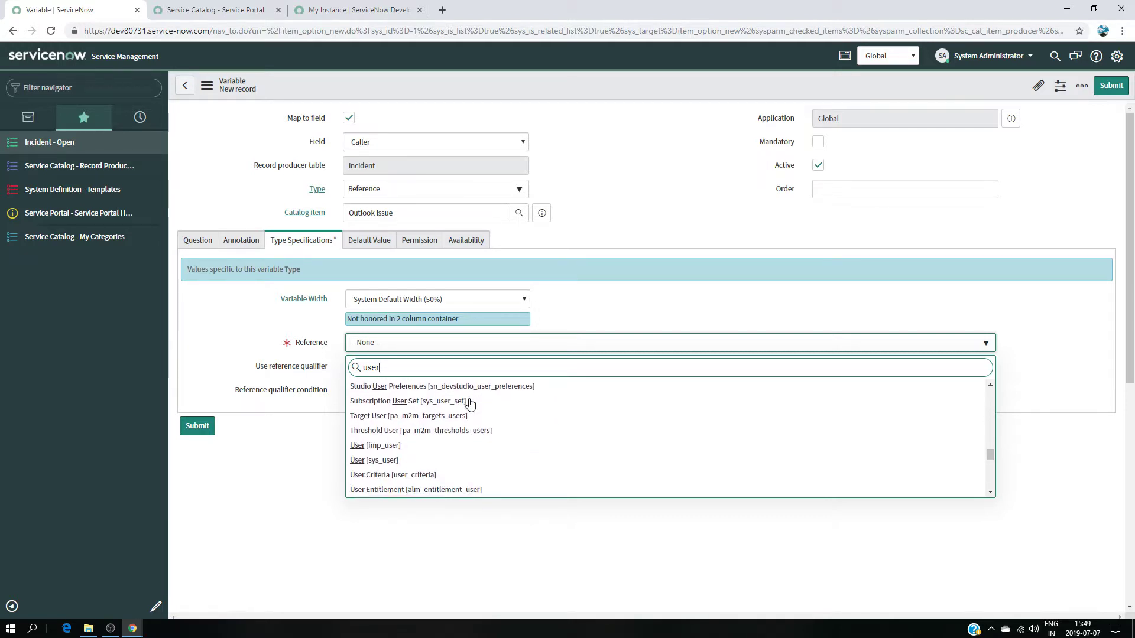
{"action": "left_click", "coordinate": [386, 465]}
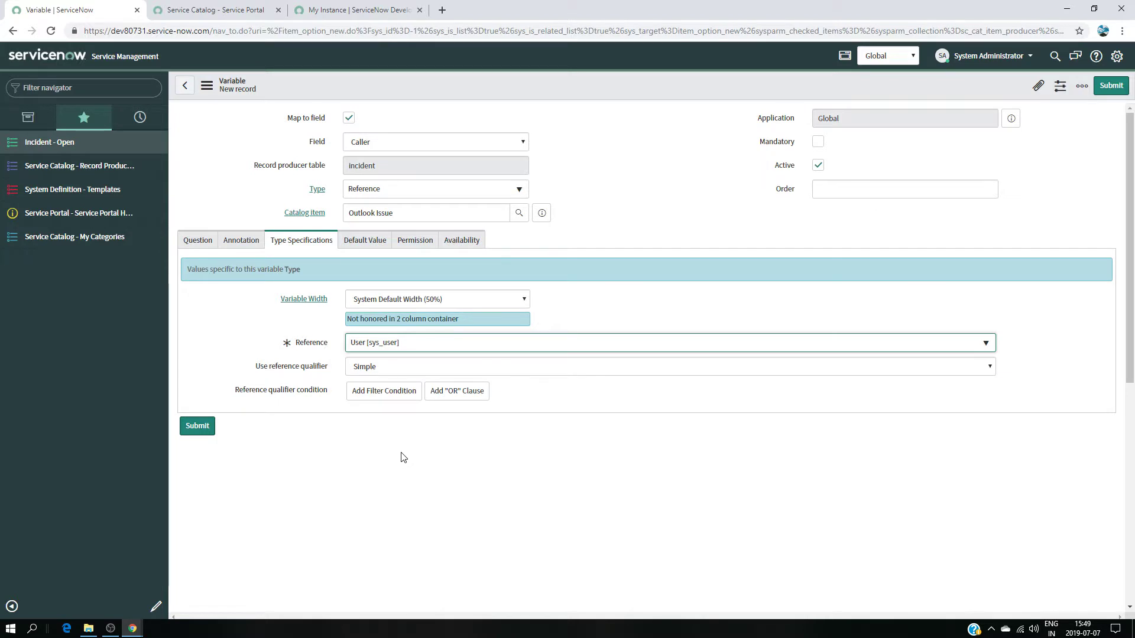
{"action": "left_click", "coordinate": [201, 462]}
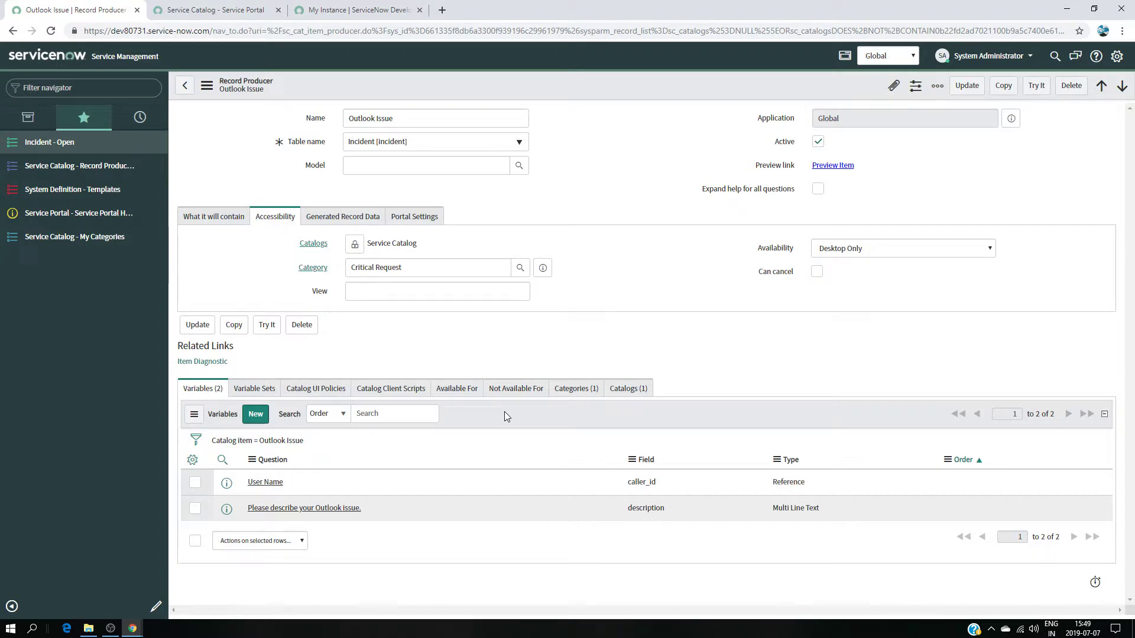
Browse the portal's Service Catalog to Critical Request > Outlook Issue.
{"action": "left_click", "coordinate": [207, 10]}
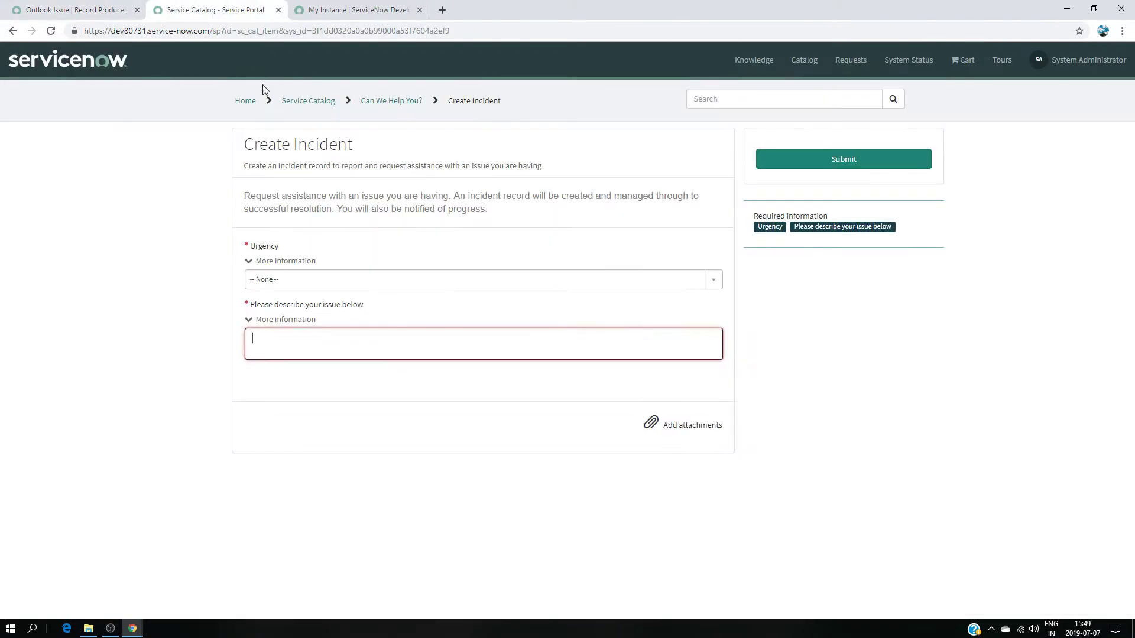
{"action": "left_click", "coordinate": [315, 102]}
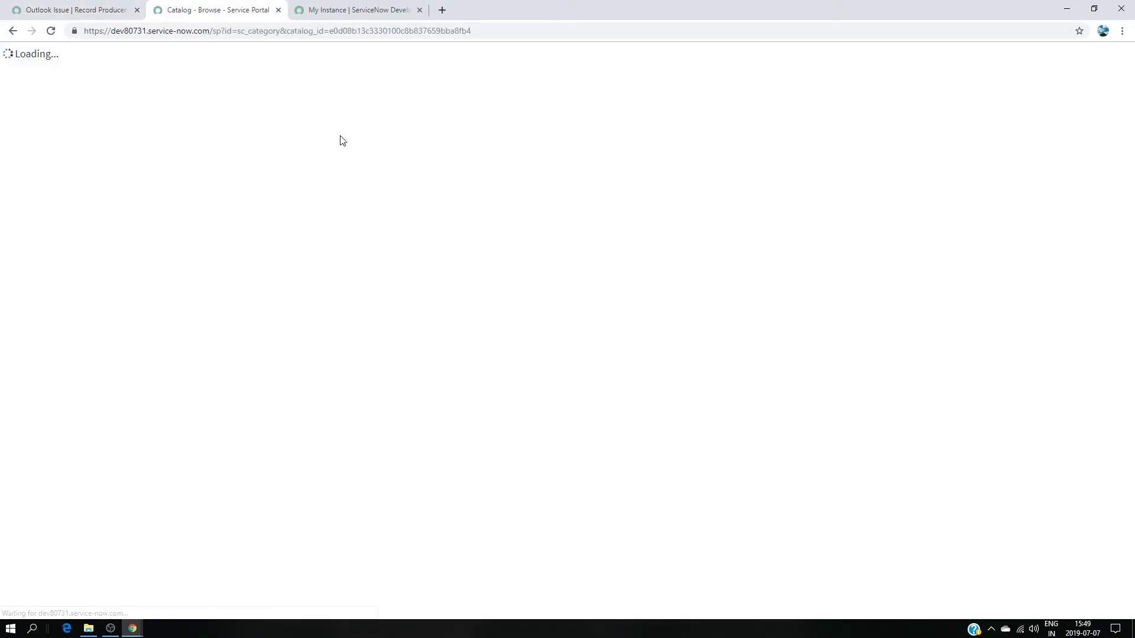
{"action": "left_click", "coordinate": [270, 210]}
{"action": "left_click", "coordinate": [509, 223]}
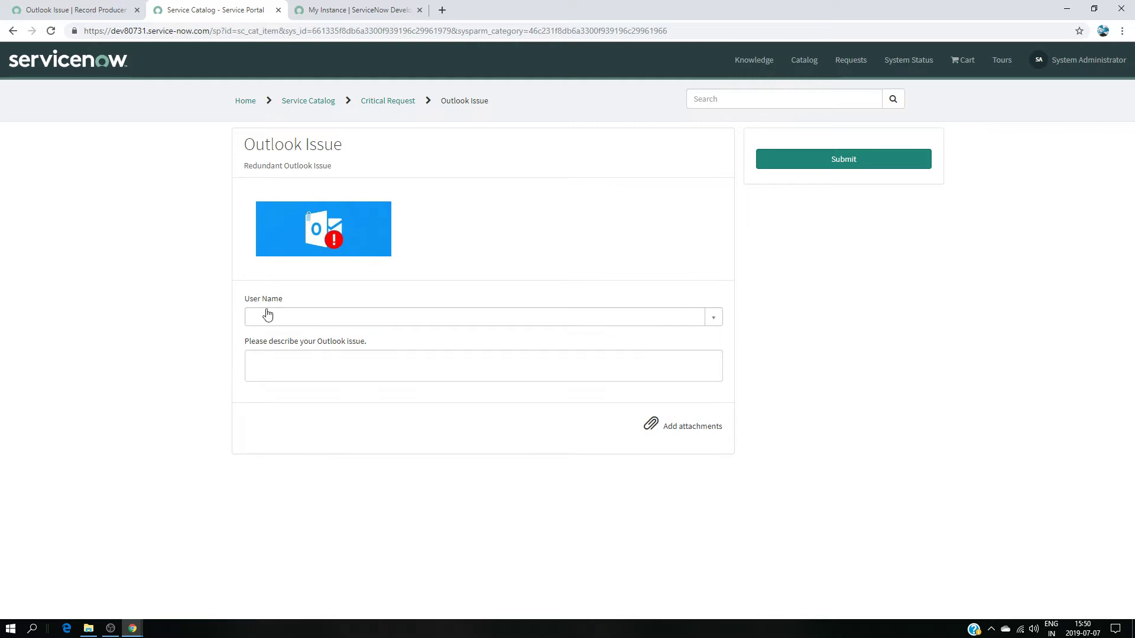
Choose a user for User Name and try typing in the description box.
{"action": "left_click", "coordinate": [713, 318]}
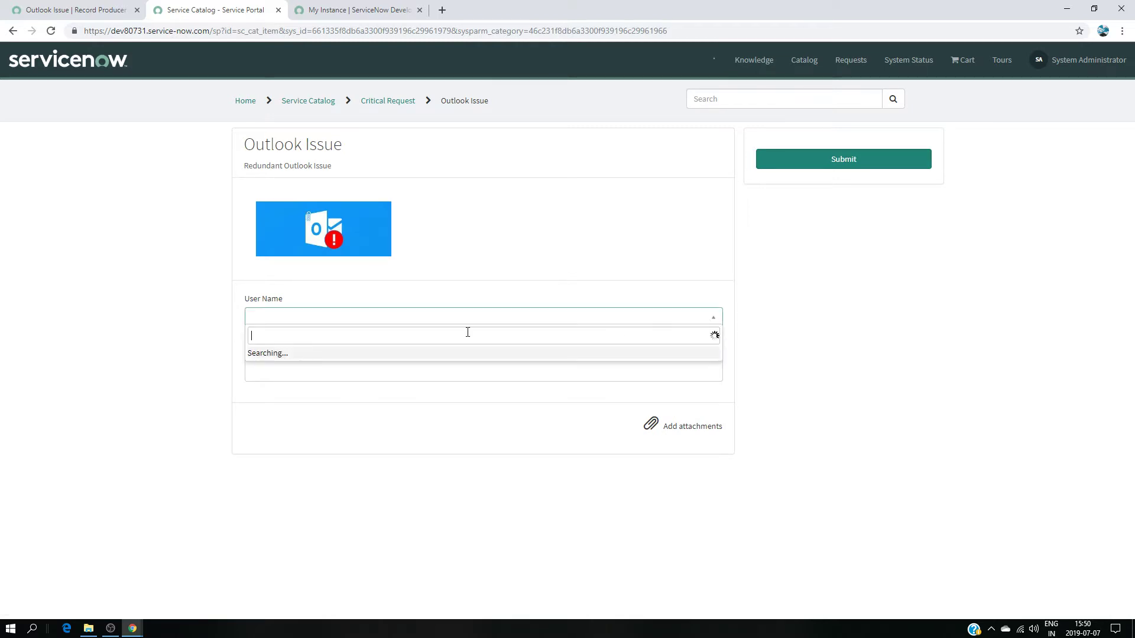
{"action": "left_click", "coordinate": [316, 404]}
{"action": "left_click", "coordinate": [291, 363]}
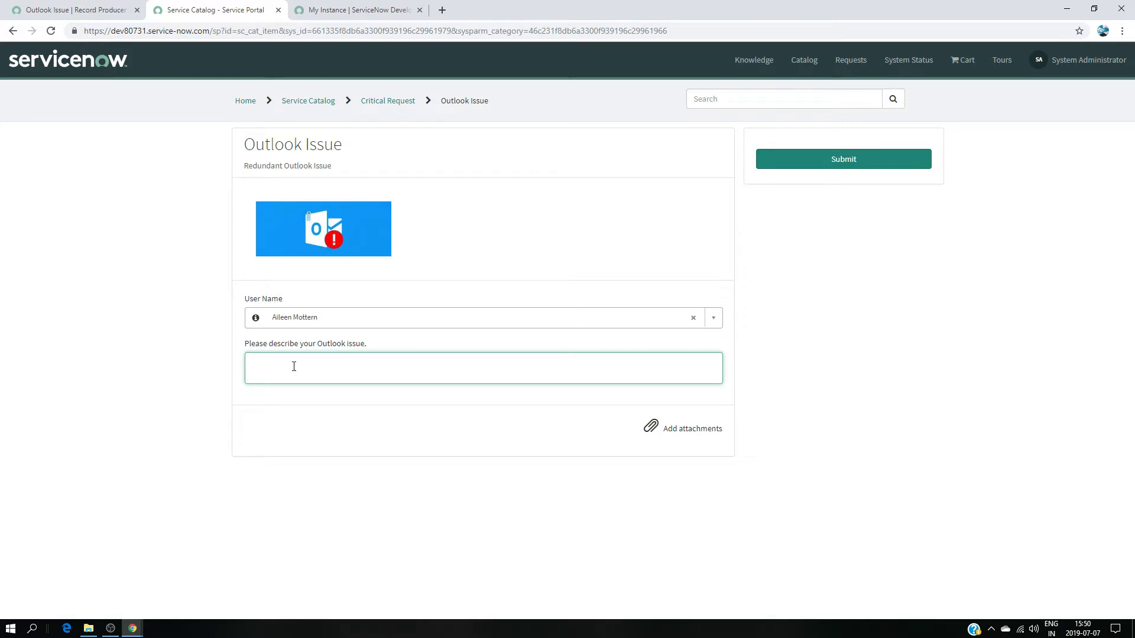
{"action": "type", "text": "retrwe"}
{"action": "key", "text": "BackSpace"}
{"action": "key", "text": "BackSpace"}
{"action": "key", "text": "BackSpace"}
{"action": "key", "text": "BackSpace"}
{"action": "key", "text": "BackSpace"}
Set User Name's order to 101 and the description question's to 100, then update the producer.
{"action": "left_click", "coordinate": [78, 9]}
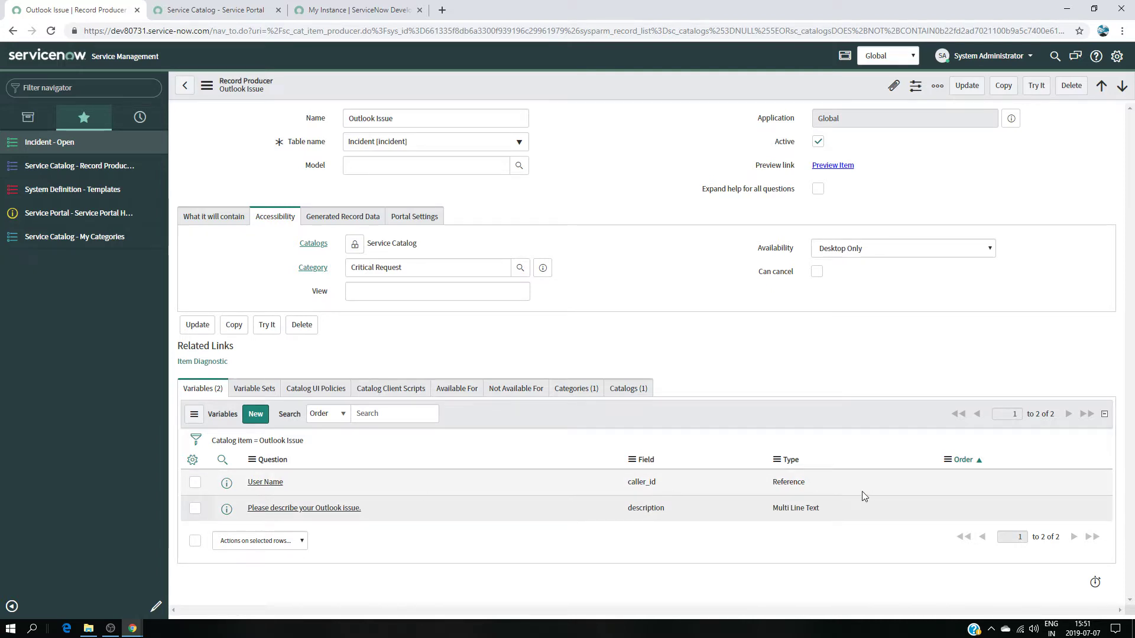
{"action": "double_click", "coordinate": [962, 483]}
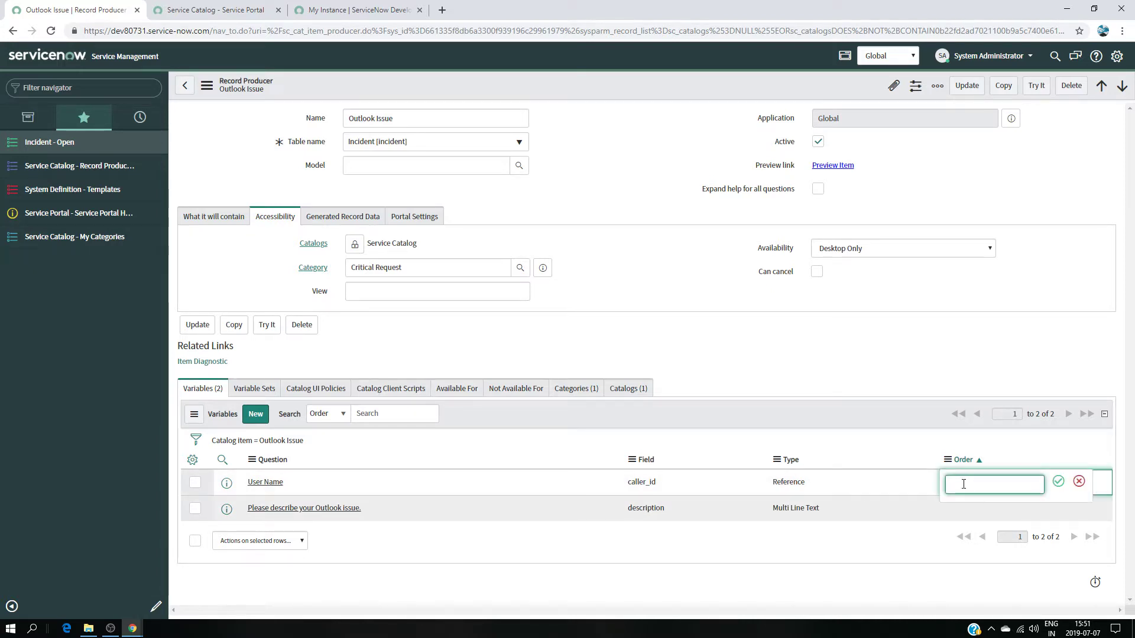
{"action": "type", "text": "101"}
{"action": "left_click", "coordinate": [1059, 482]}
{"action": "double_click", "coordinate": [1013, 508]}
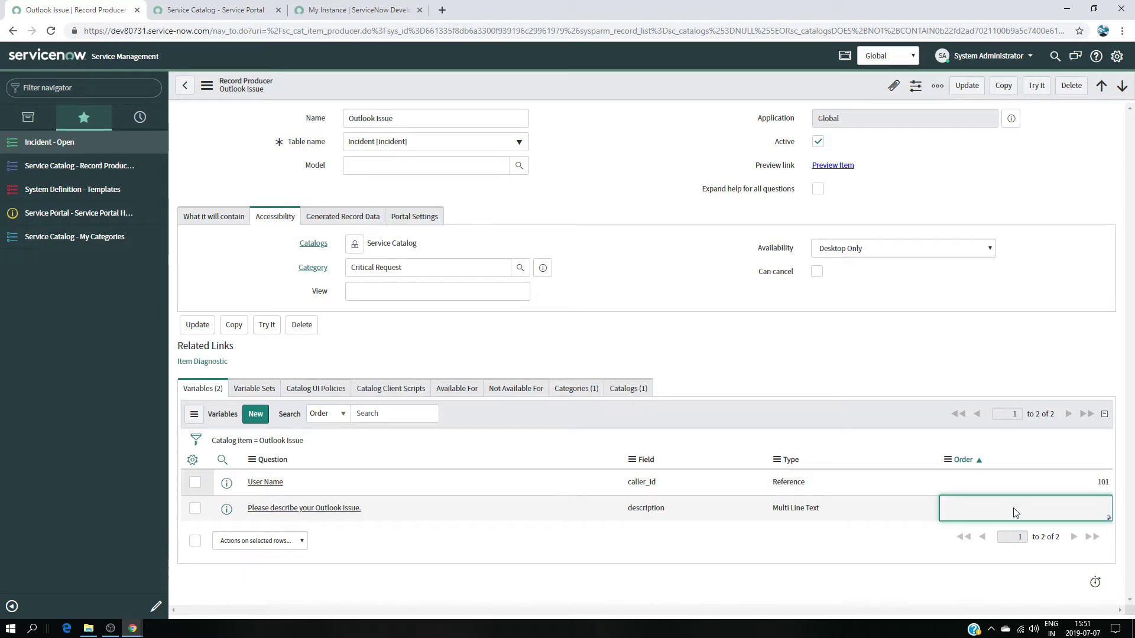
{"action": "type", "text": "101"}
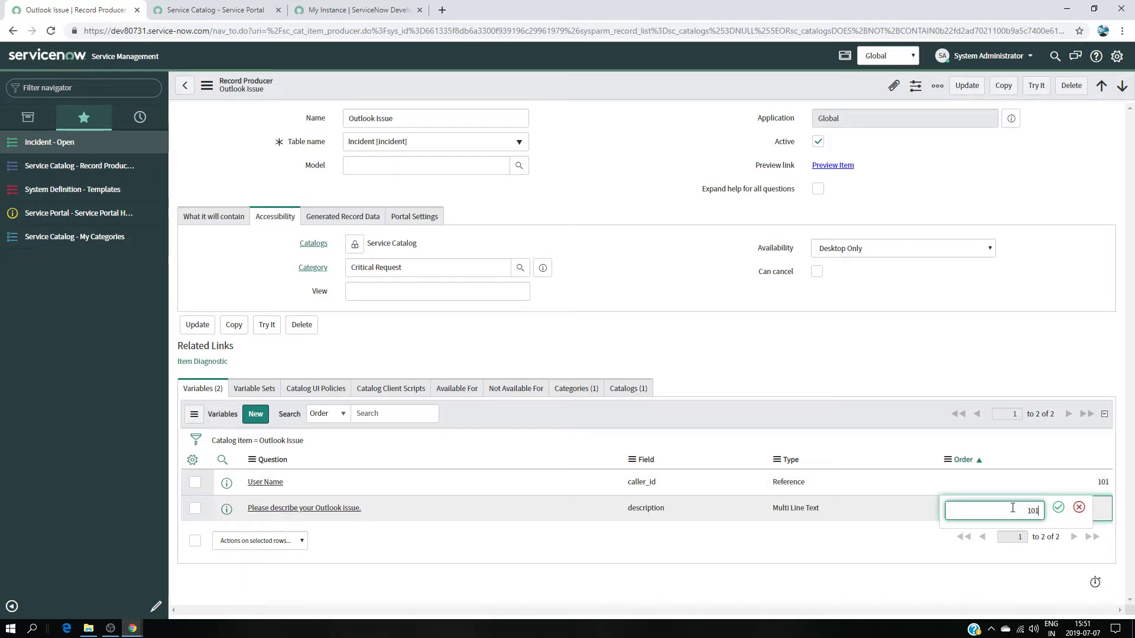
{"action": "key", "text": "BackSpace"}
{"action": "left_click", "coordinate": [1058, 507]}
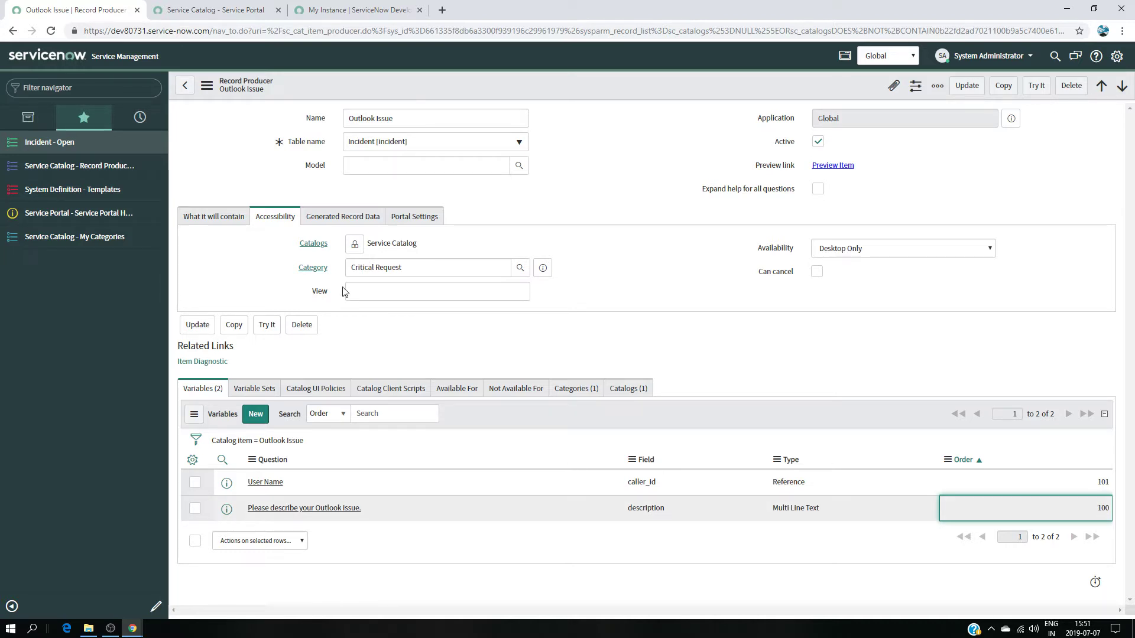
{"action": "left_click", "coordinate": [967, 86]}
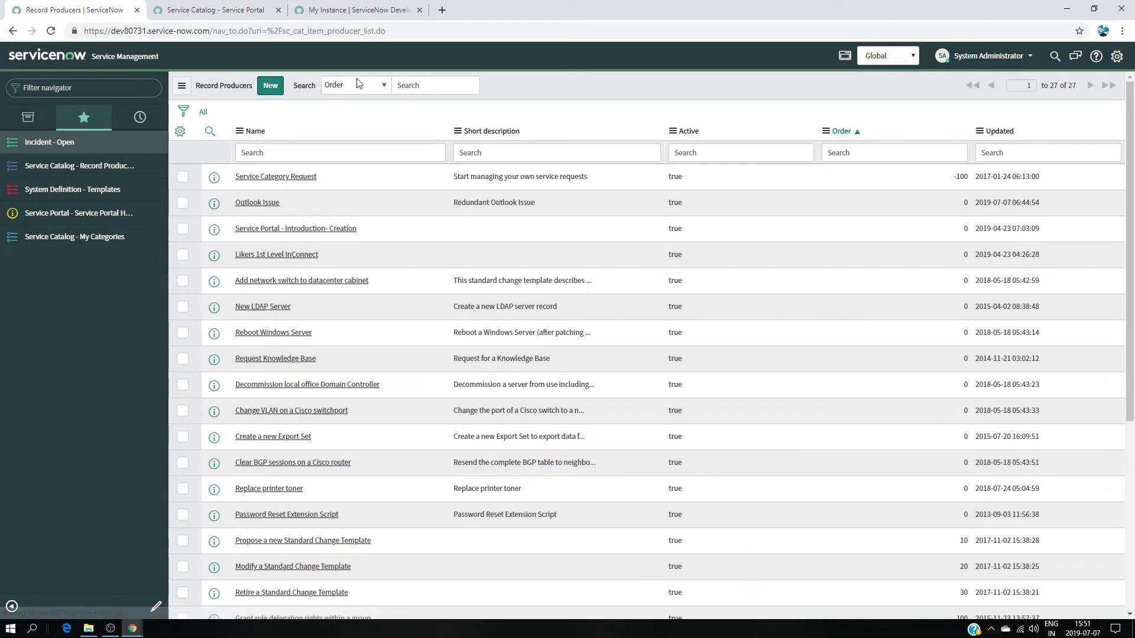
Reload the portal's Outlook Issue form to check the fields, then reopen its record producer.
{"action": "left_click", "coordinate": [239, 10]}
{"action": "left_click", "coordinate": [51, 30]}
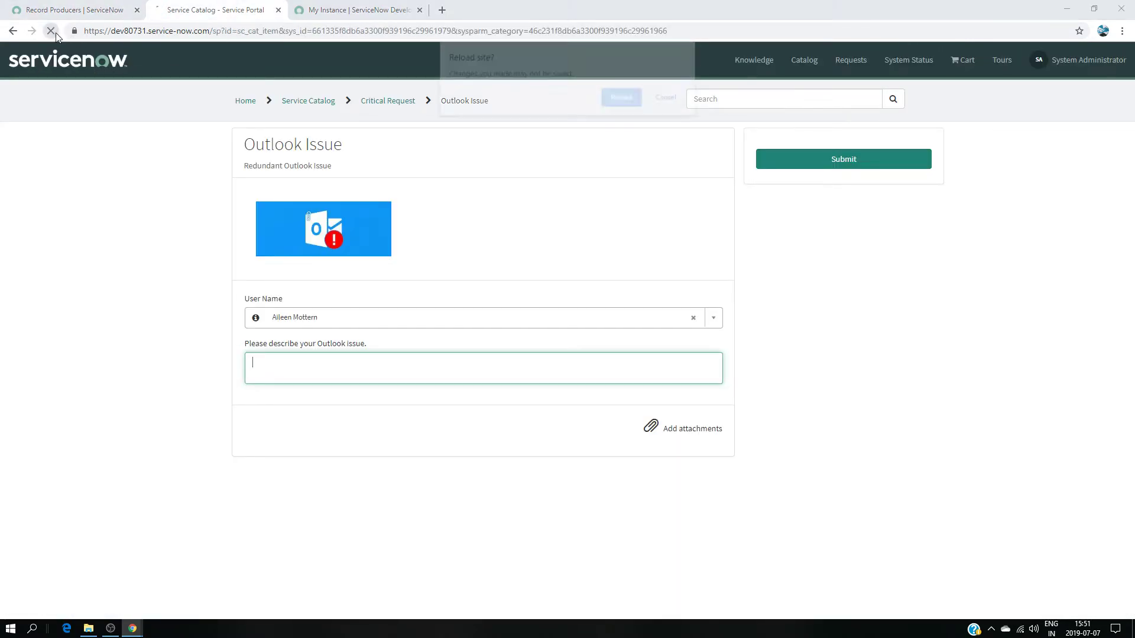
{"action": "left_click", "coordinate": [629, 105]}
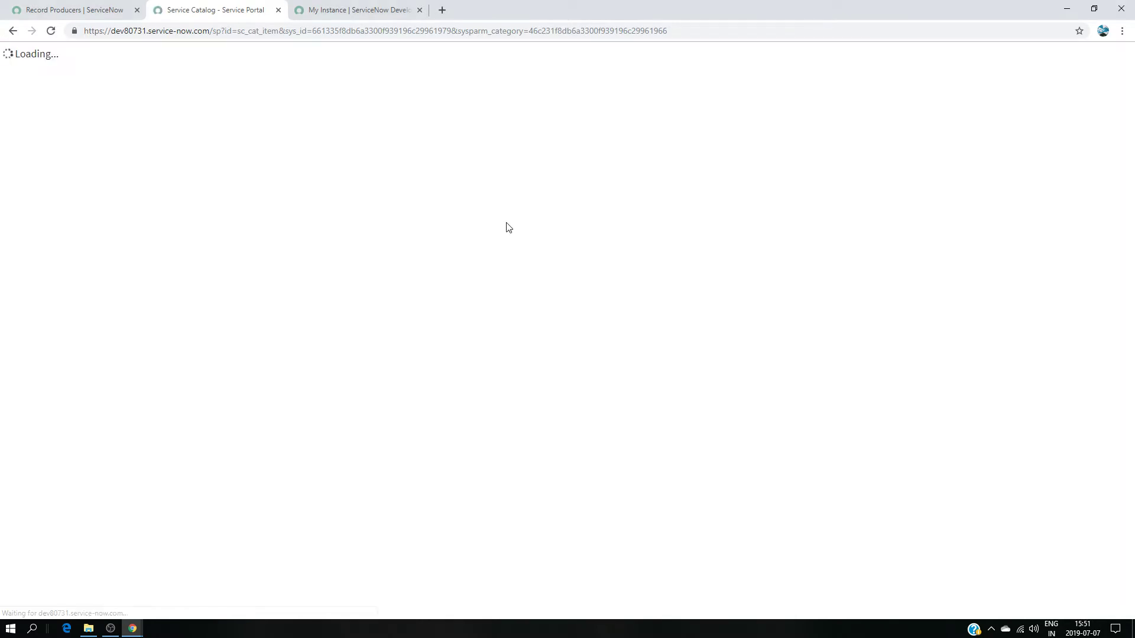
{"action": "left_click", "coordinate": [265, 317]}
{"action": "left_click", "coordinate": [319, 378]}
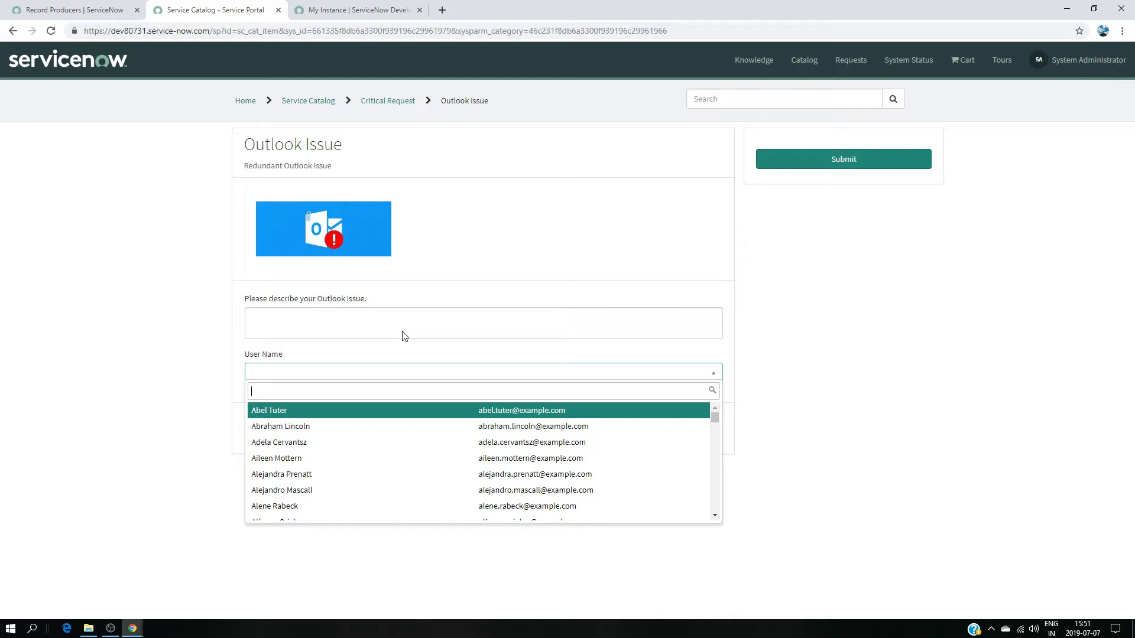
{"action": "left_click", "coordinate": [103, 9]}
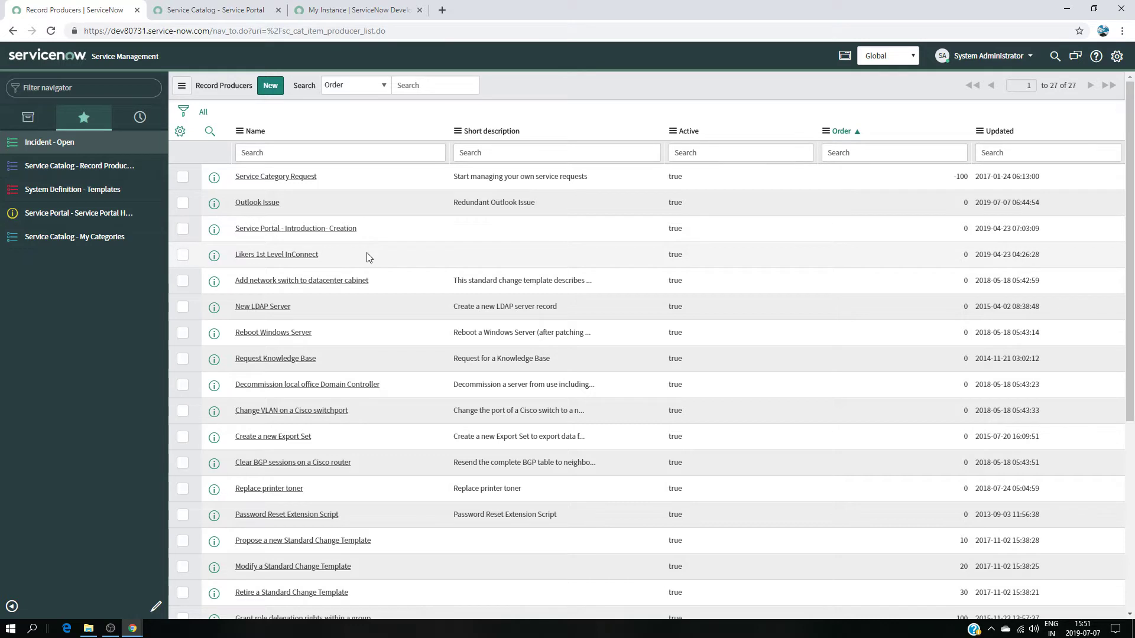
{"action": "left_click", "coordinate": [267, 204]}
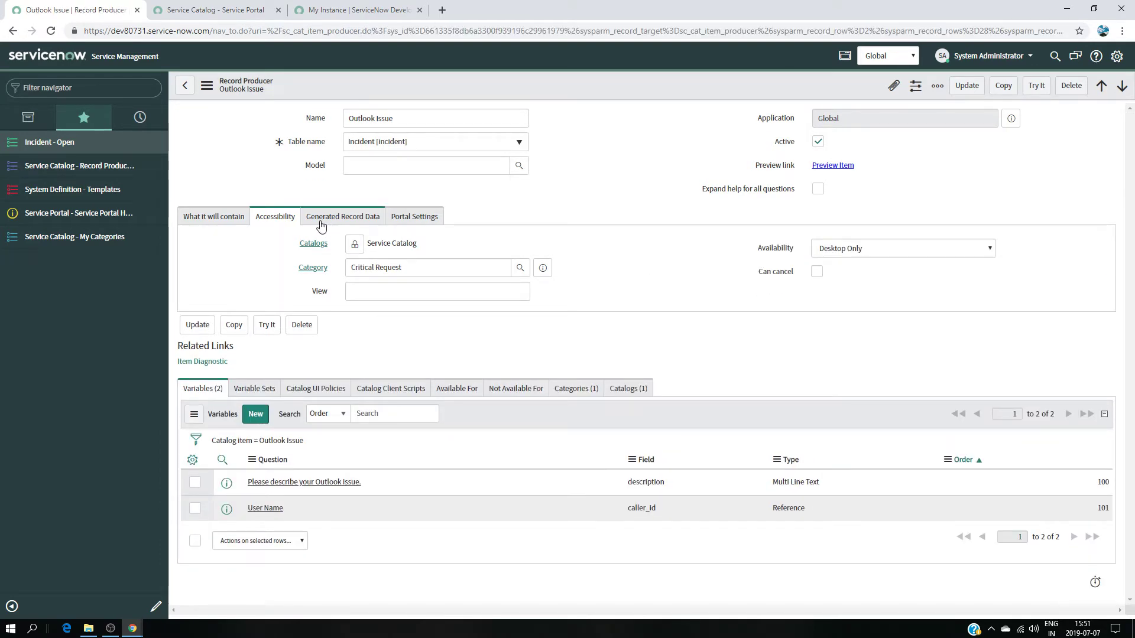
Set the Outlook Issue record producer's Generated Record Data template to 'Outlook issue' and update it.
{"action": "left_click", "coordinate": [321, 219]}
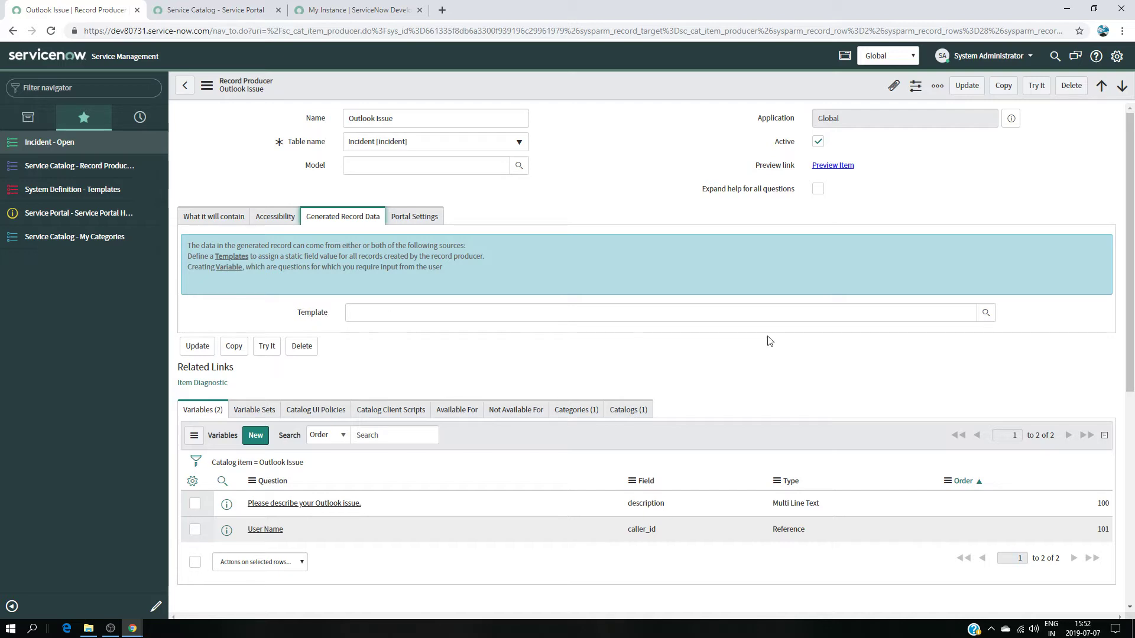
{"action": "left_click", "coordinate": [987, 315]}
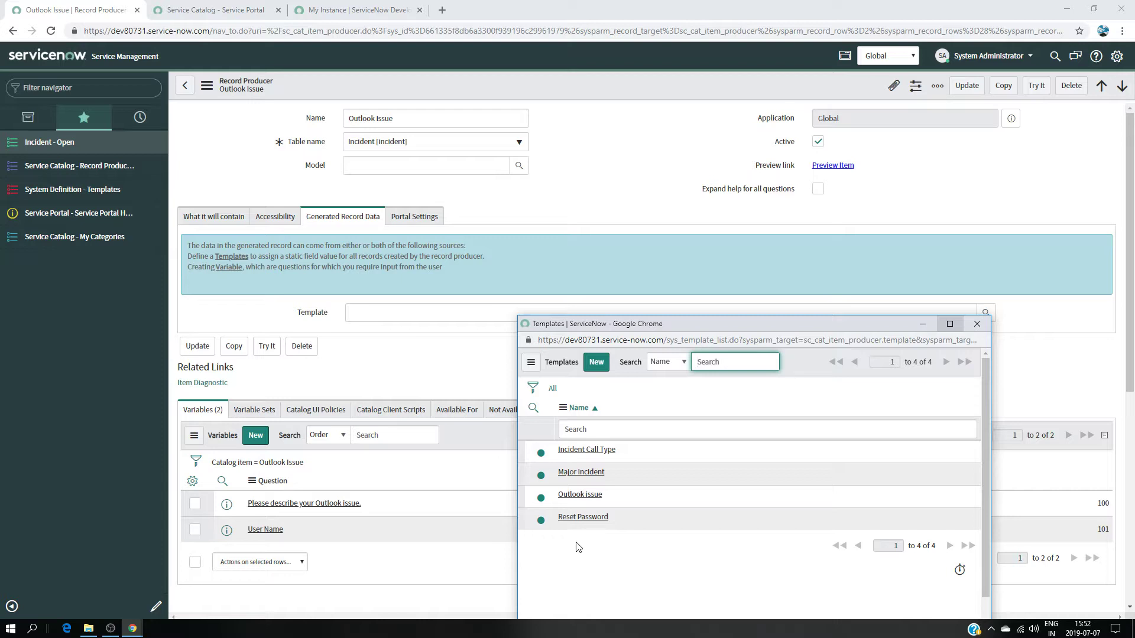
{"action": "left_click", "coordinate": [569, 495]}
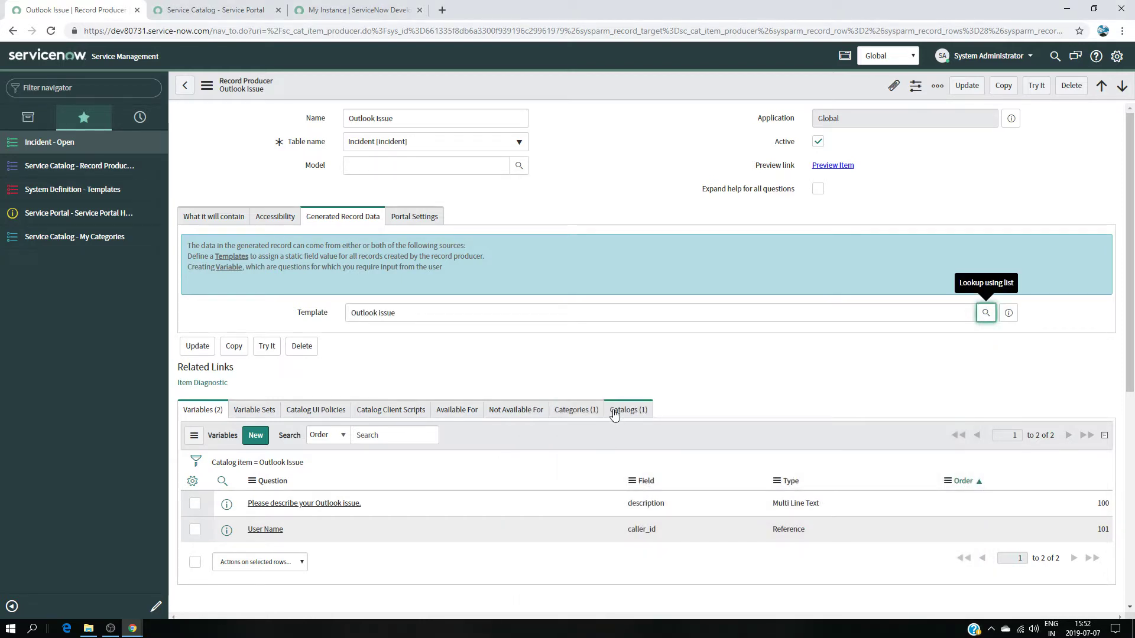
{"action": "scroll", "coordinate": [629, 430], "scroll_direction": "down", "scroll_amount": 1}
{"action": "scroll", "coordinate": [629, 427], "scroll_direction": "down", "scroll_amount": 3}
{"action": "scroll", "coordinate": [638, 434], "scroll_direction": "up", "scroll_amount": 5}
{"action": "left_click", "coordinate": [963, 86]}
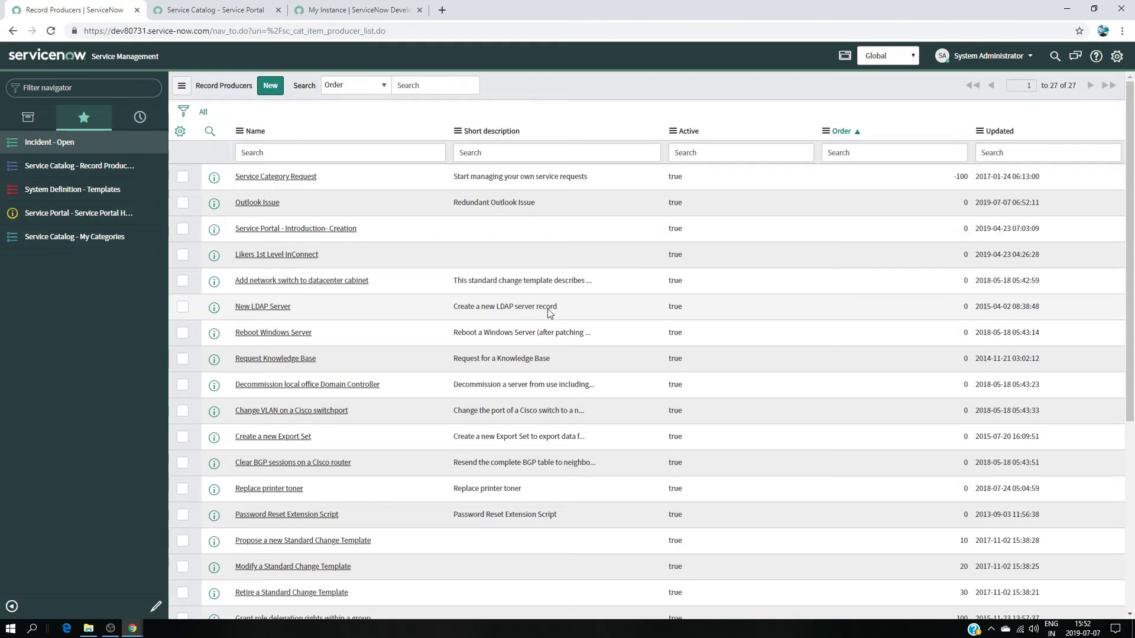
Return to the portal's Critical Request category and reopen the Outlook Issue request form.
{"action": "left_click", "coordinate": [233, 10]}
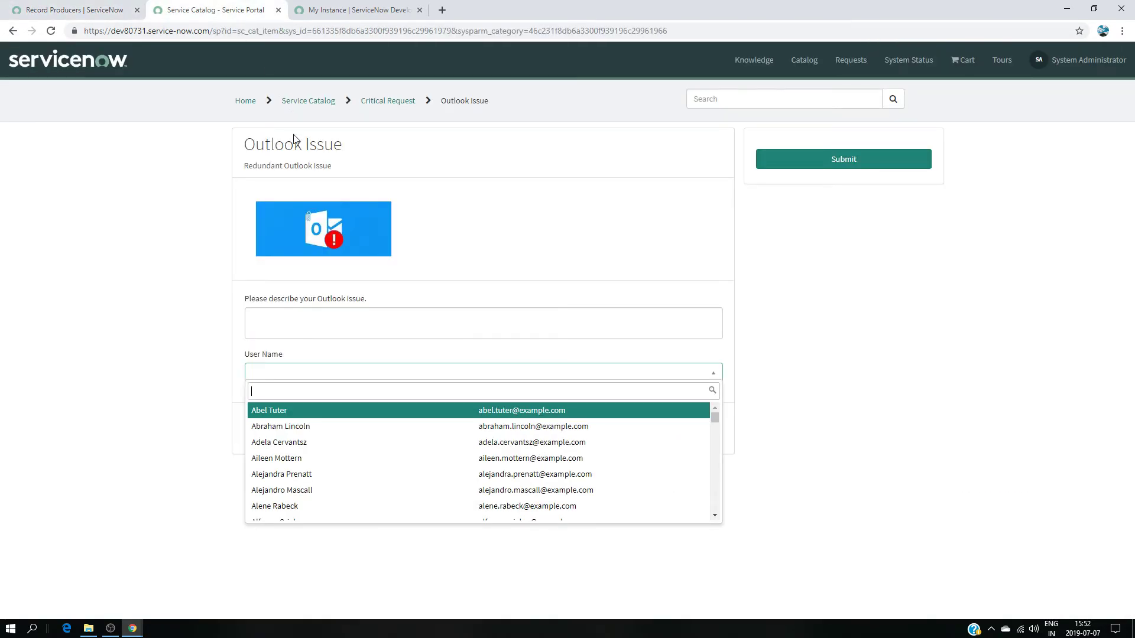
{"action": "left_click", "coordinate": [400, 109]}
{"action": "left_click", "coordinate": [397, 106]}
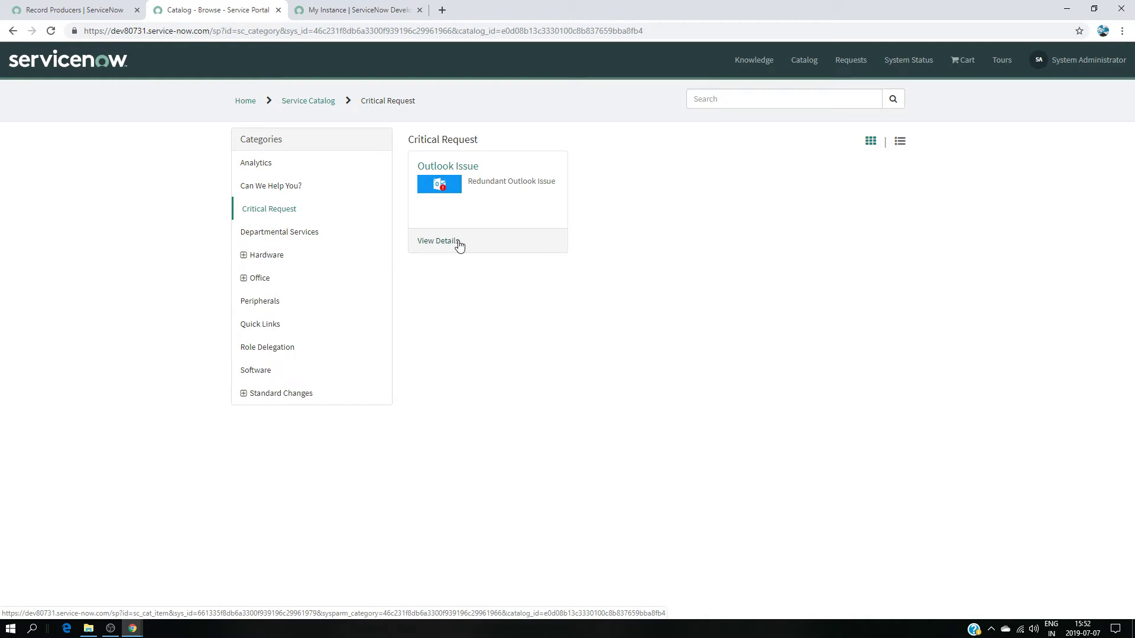
{"action": "left_click", "coordinate": [495, 183]}
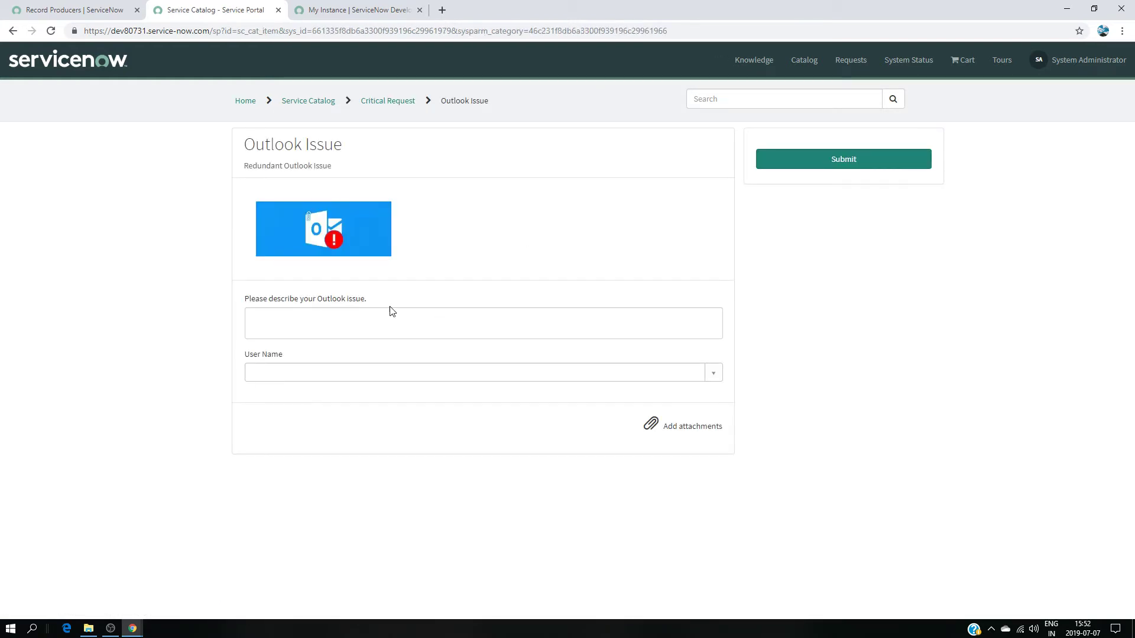
Choose the affected user from the directory as the form's User Name.
{"action": "left_click", "coordinate": [717, 375]}
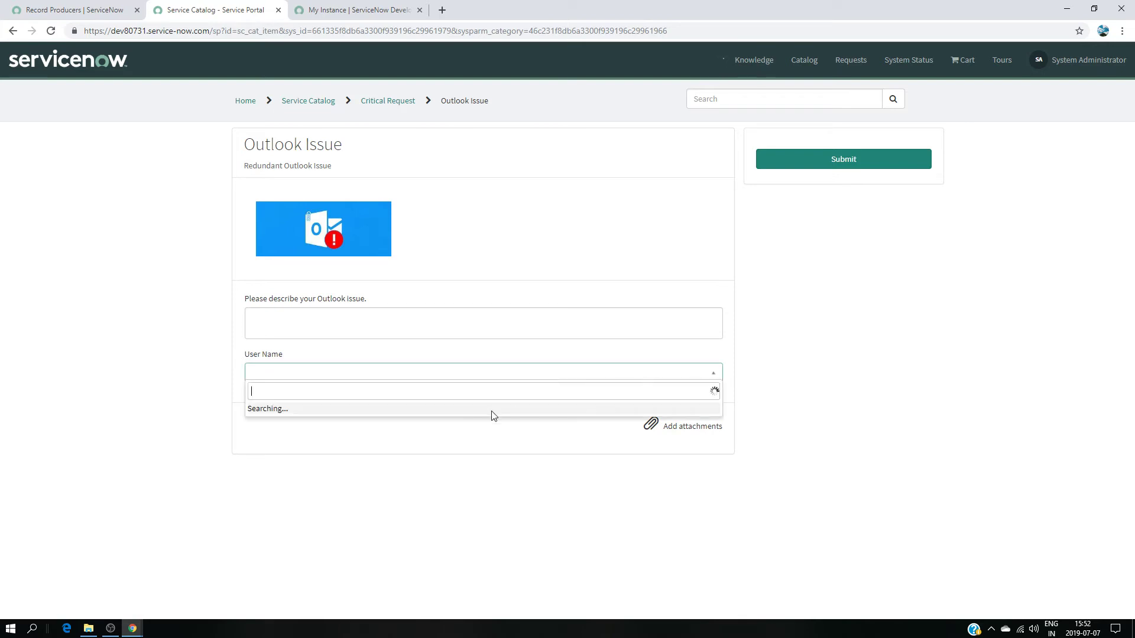
{"action": "scroll", "coordinate": [391, 460], "scroll_direction": "down", "scroll_amount": 3}
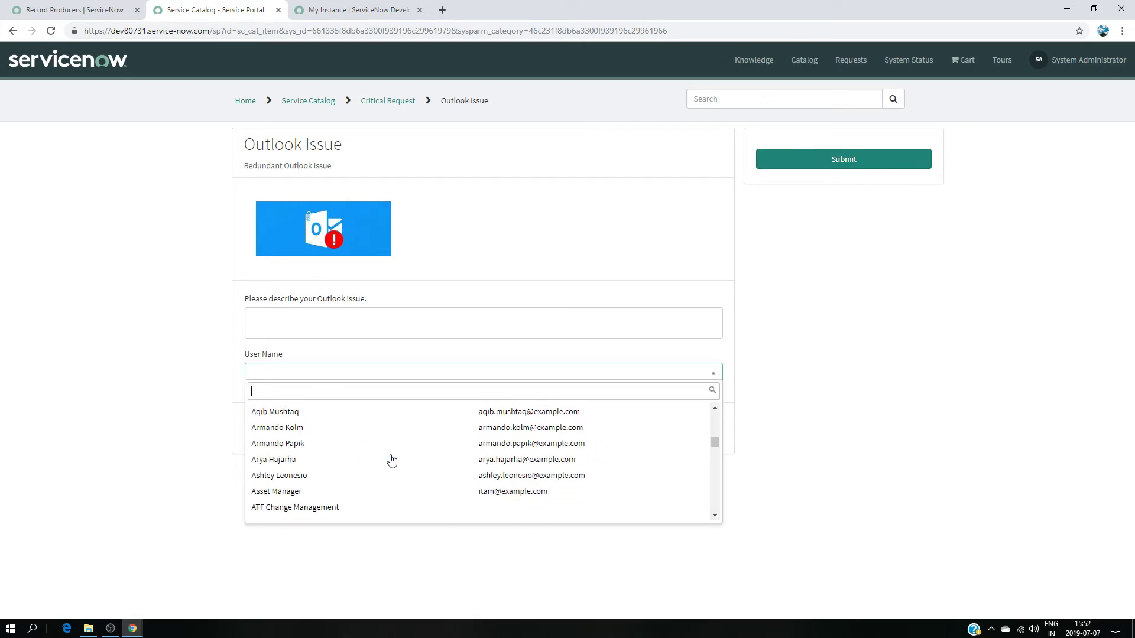
{"action": "left_click", "coordinate": [317, 476]}
{"action": "left_click", "coordinate": [317, 332]}
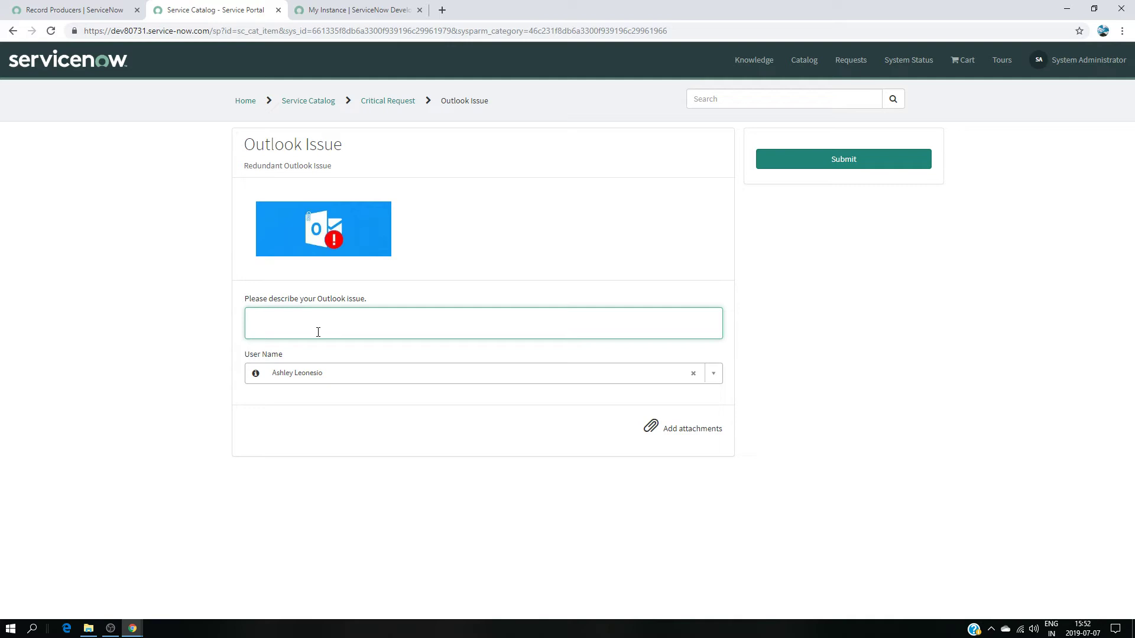
Enter the description 'i have an error message in my outlook application please find attached the screen shot of the error message'.
{"action": "type", "text": "i have an error message in my outlook application "}
{"action": "type", "text": " please find attacghe"}
{"action": "key", "text": "BackSpace"}
{"action": "key", "text": "BackSpace"}
{"action": "key", "text": "BackSpace"}
{"action": "type", "text": "hed the"}
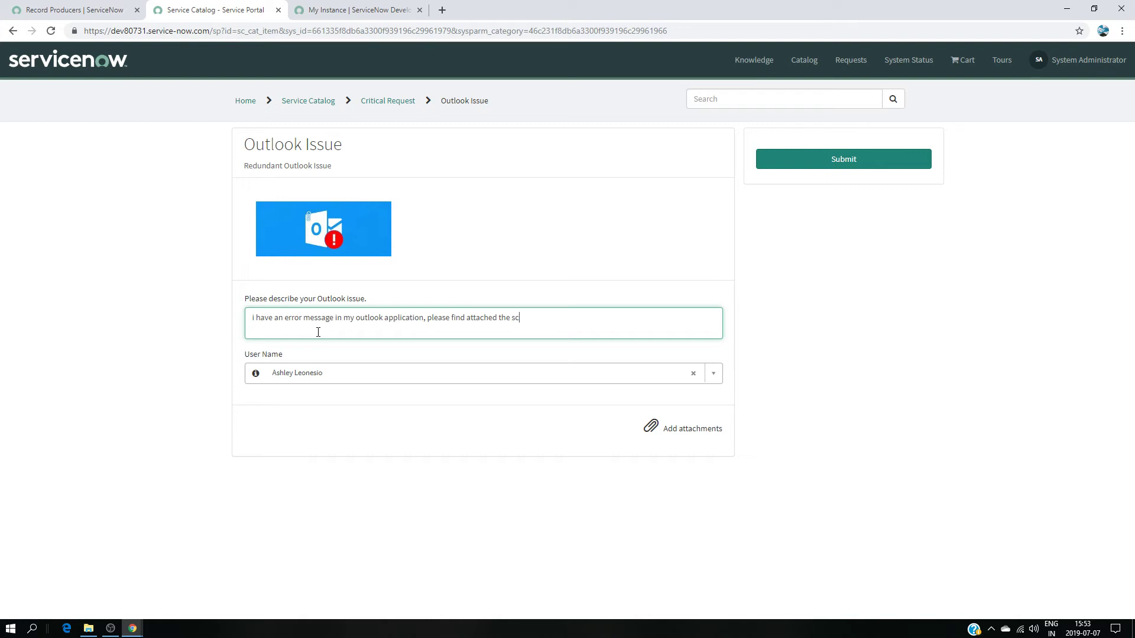
{"action": "type", "text": "screen shot of the error message."}
Attach 'error message' screenshot, submit the request as INC0010106, and return to the Record Producers list.
{"action": "left_click", "coordinate": [687, 429]}
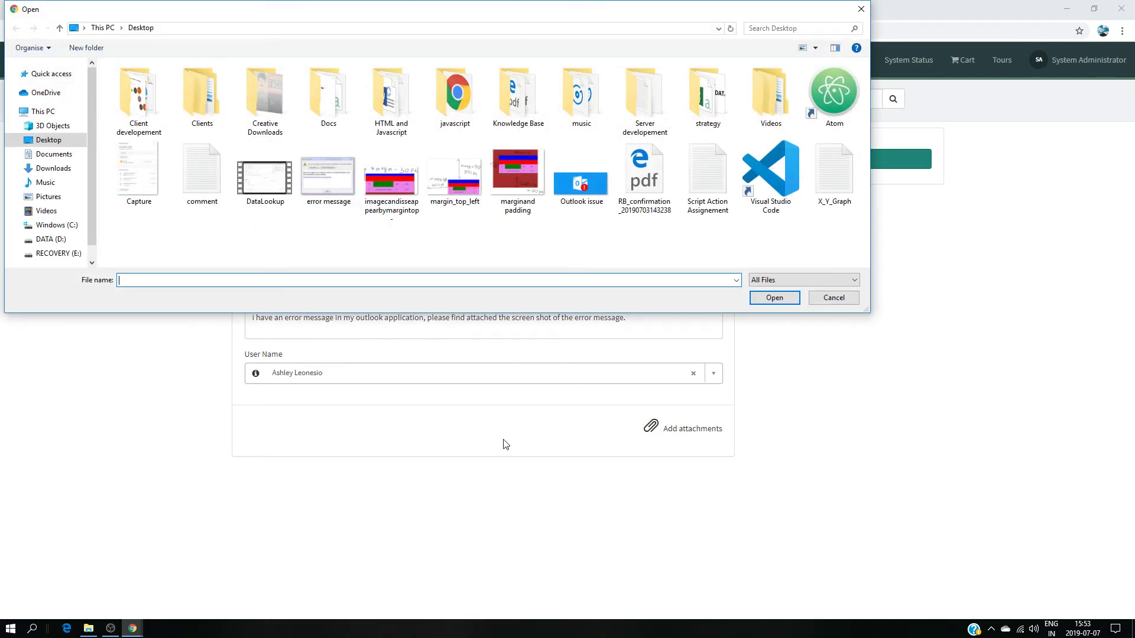
{"action": "double_click", "coordinate": [325, 188]}
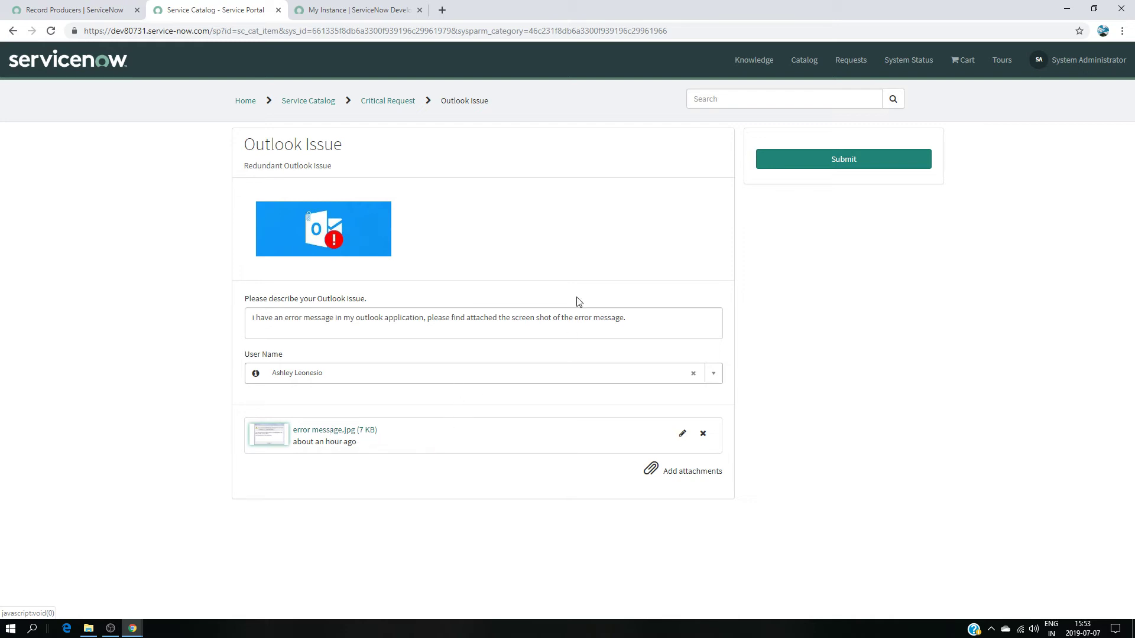
{"action": "left_click", "coordinate": [825, 170]}
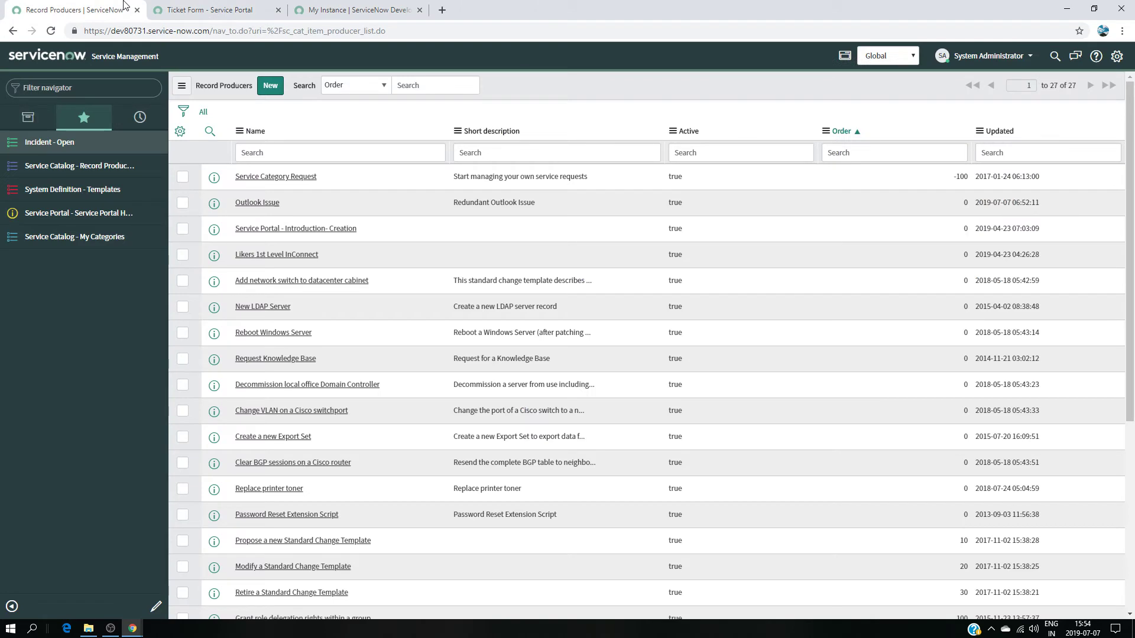
{"action": "left_click", "coordinate": [118, 10]}
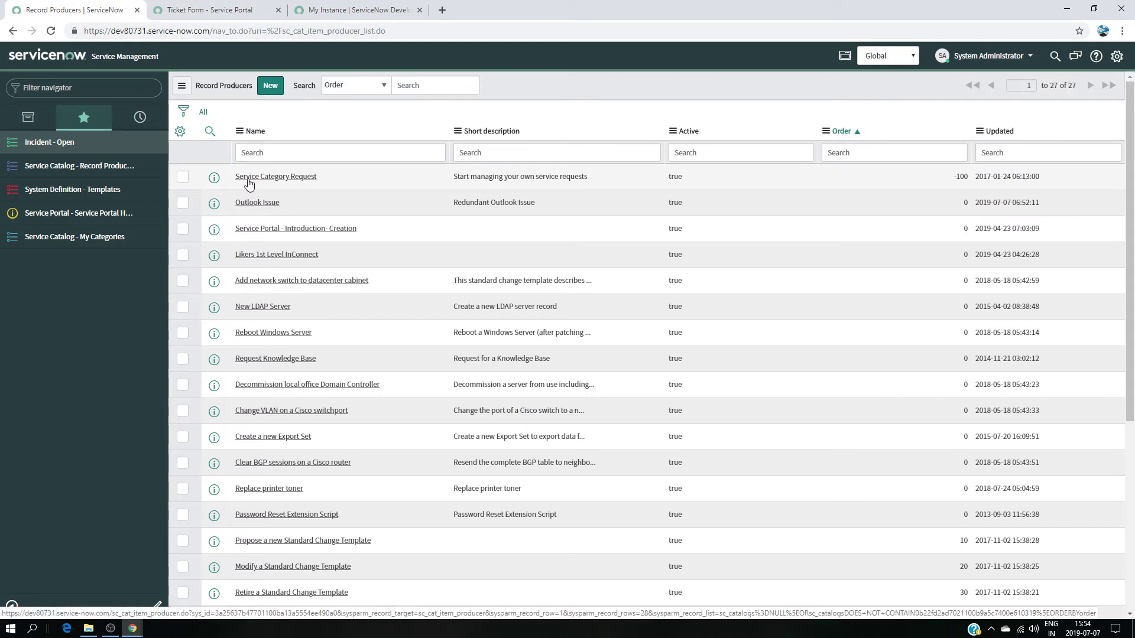
Filter System Definition Templates by table 'incident' to review the Outlook issue template, then view the INC0010106 portal ticket.
{"action": "left_click", "coordinate": [112, 190]}
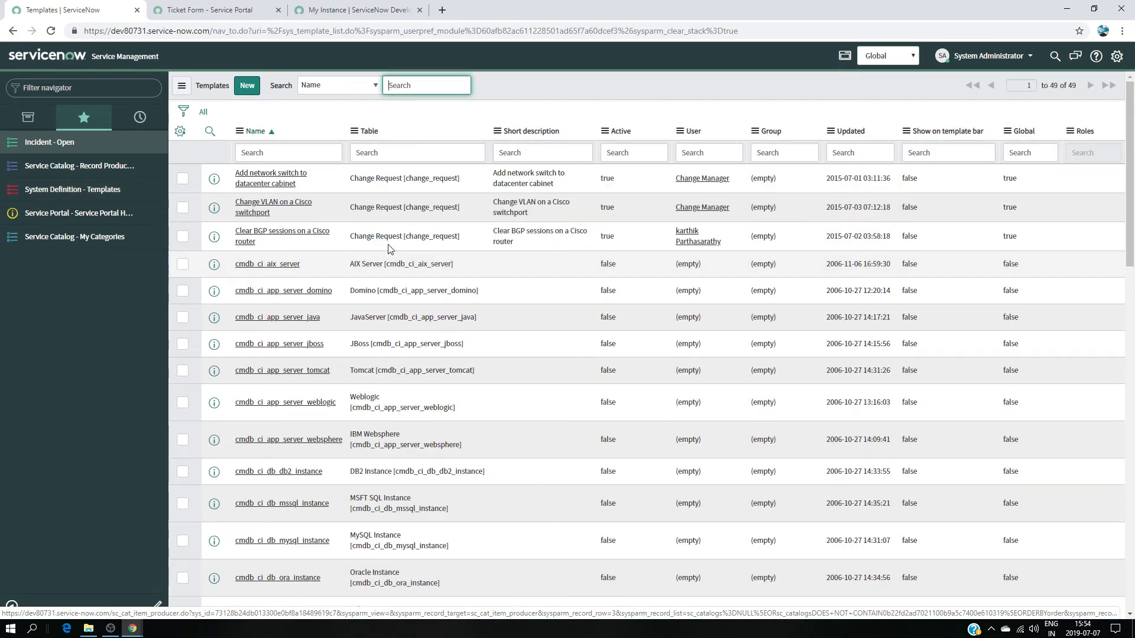
{"action": "left_click", "coordinate": [378, 153]}
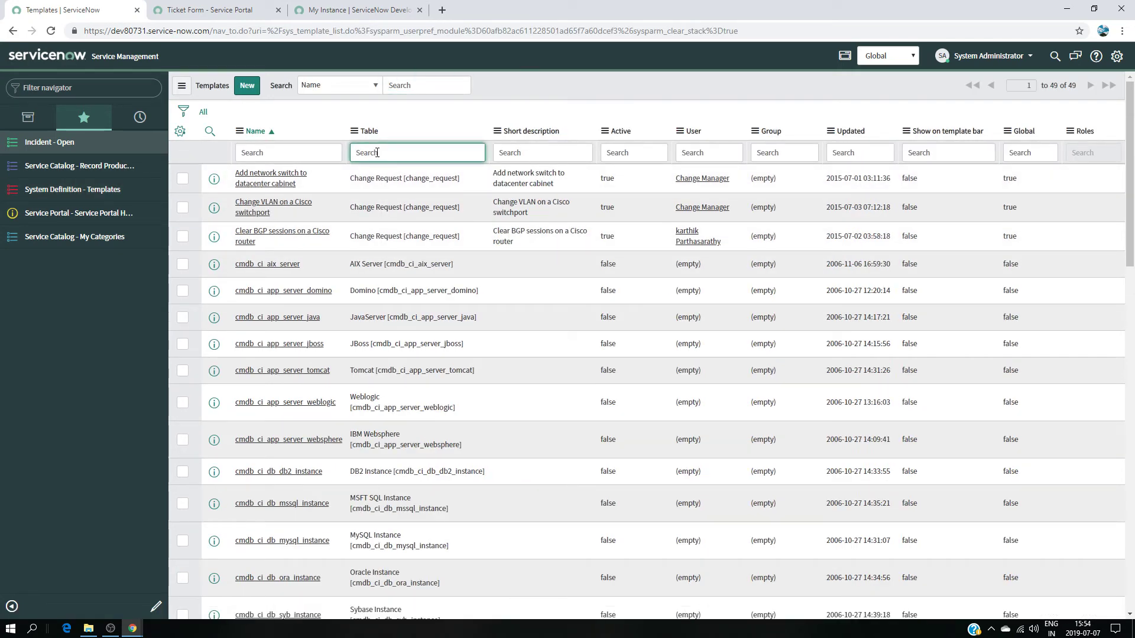
{"action": "type", "text": "incident"}
{"action": "key", "text": "Return"}
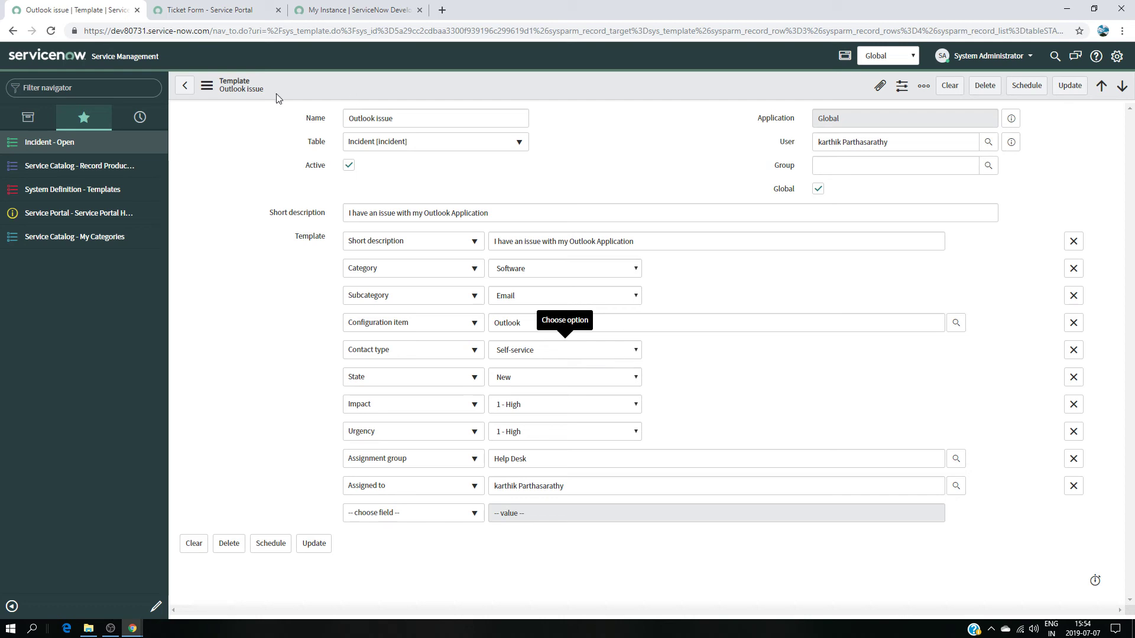
{"action": "left_click", "coordinate": [204, 10]}
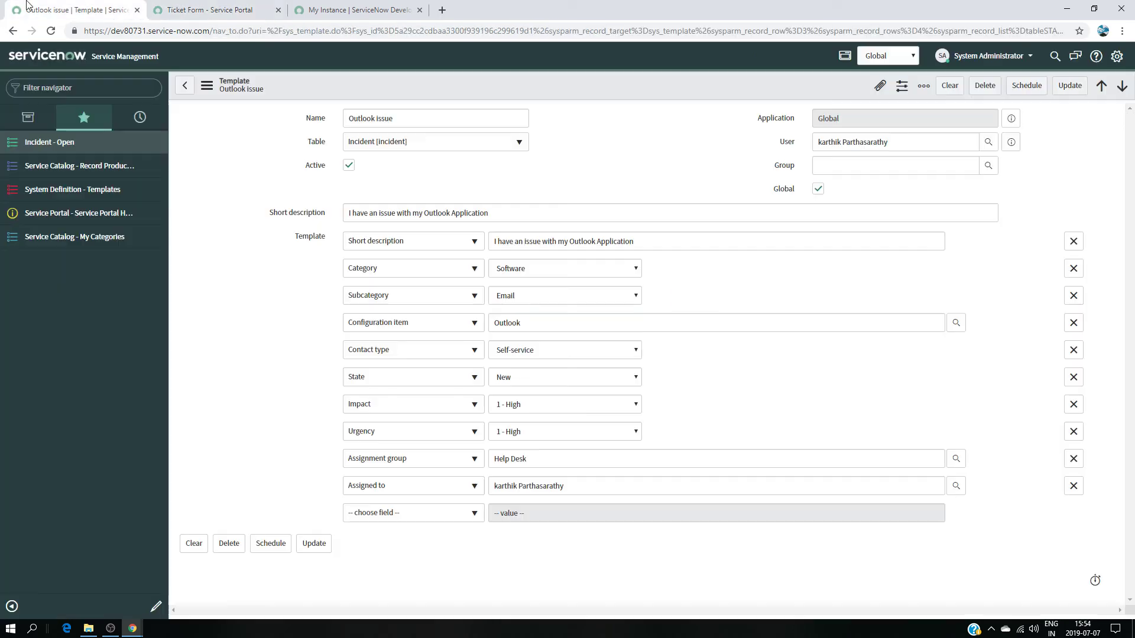
Show the 'Incident - Open' list, where INC0010106 appears at the top as 1 - Critical.
{"action": "left_click", "coordinate": [59, 10]}
{"action": "left_click", "coordinate": [79, 145]}
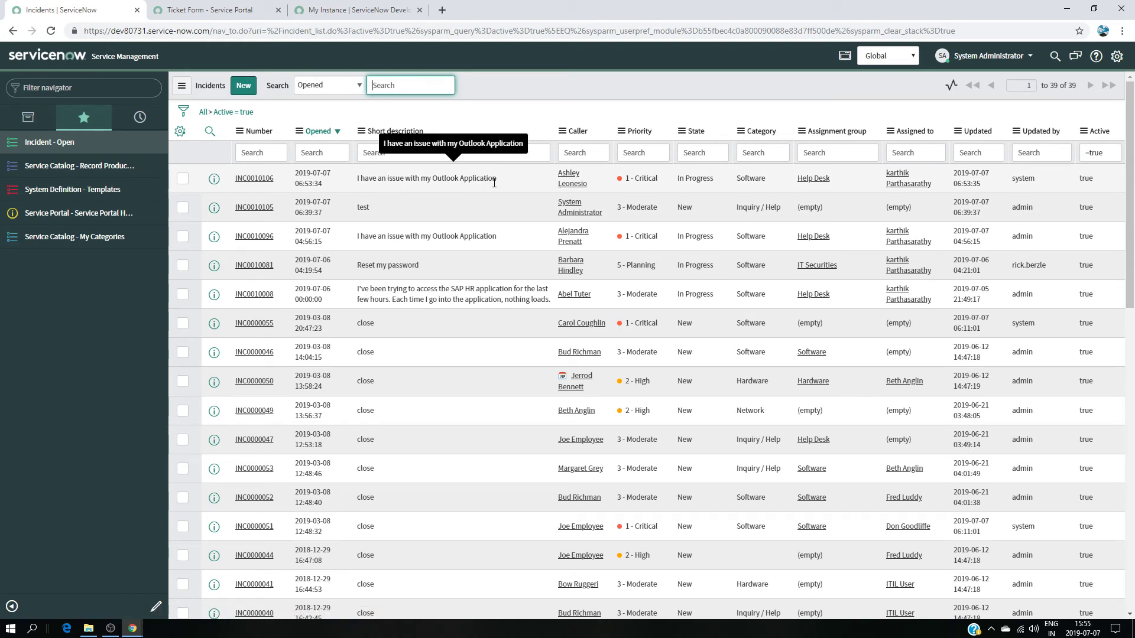
Check incident INC0010106's Software/Email category, Priority 1 - Critical and error message.jpg attachment against the portal ticket.
{"action": "left_click", "coordinate": [255, 178]}
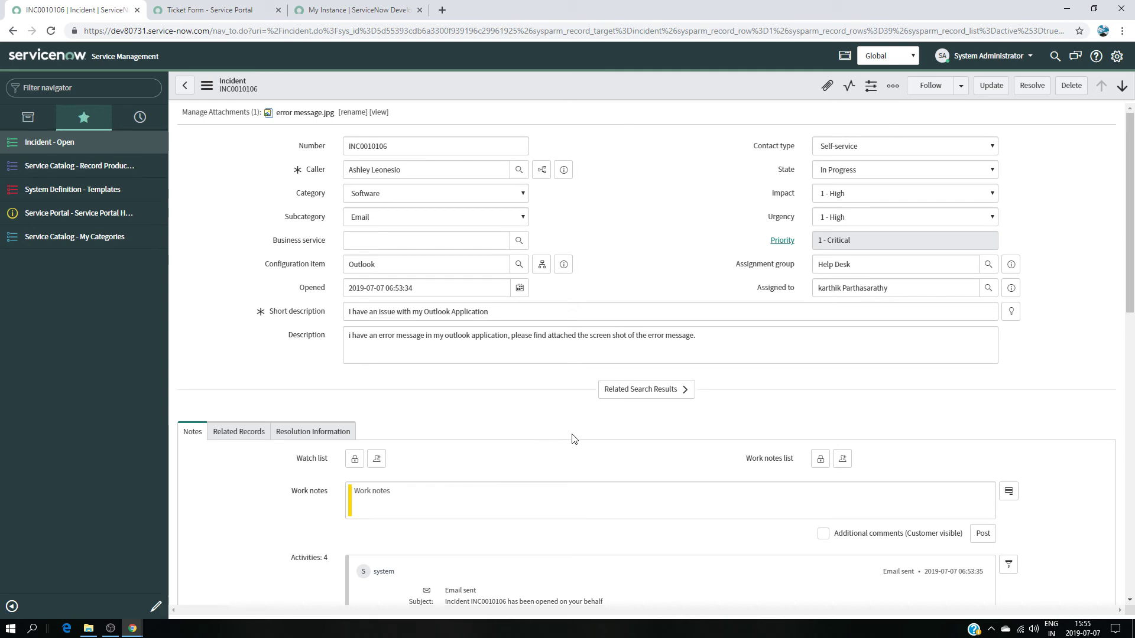
{"action": "scroll", "coordinate": [574, 438], "scroll_direction": "down", "scroll_amount": 2}
{"action": "scroll", "coordinate": [666, 458], "scroll_direction": "up", "scroll_amount": 2}
{"action": "left_click", "coordinate": [191, 8]}
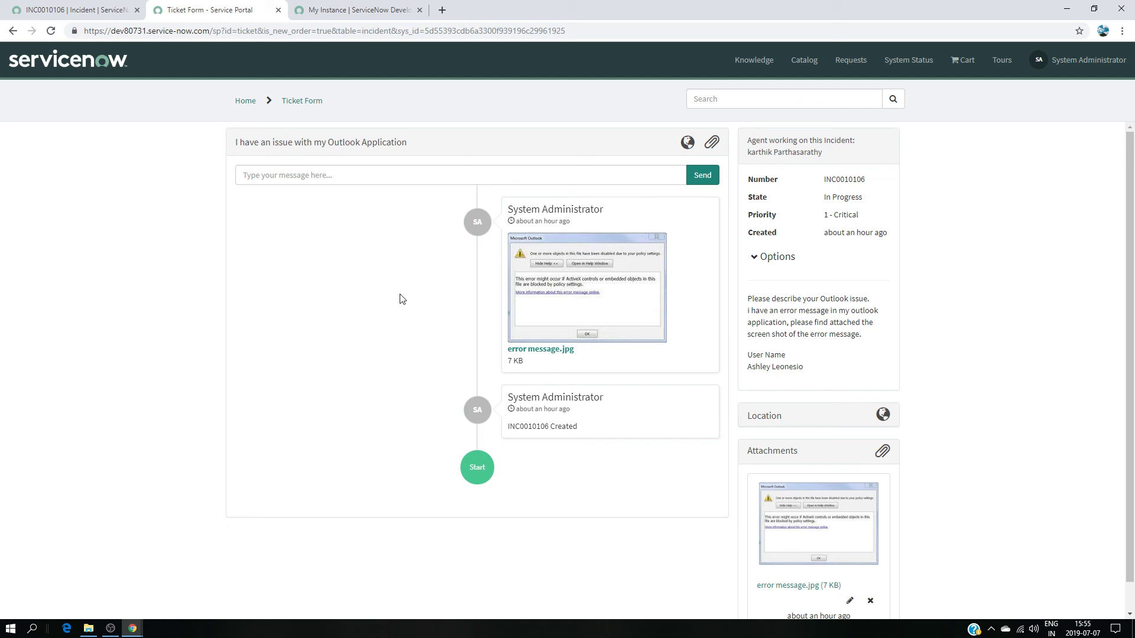
{"action": "left_click", "coordinate": [76, 9]}
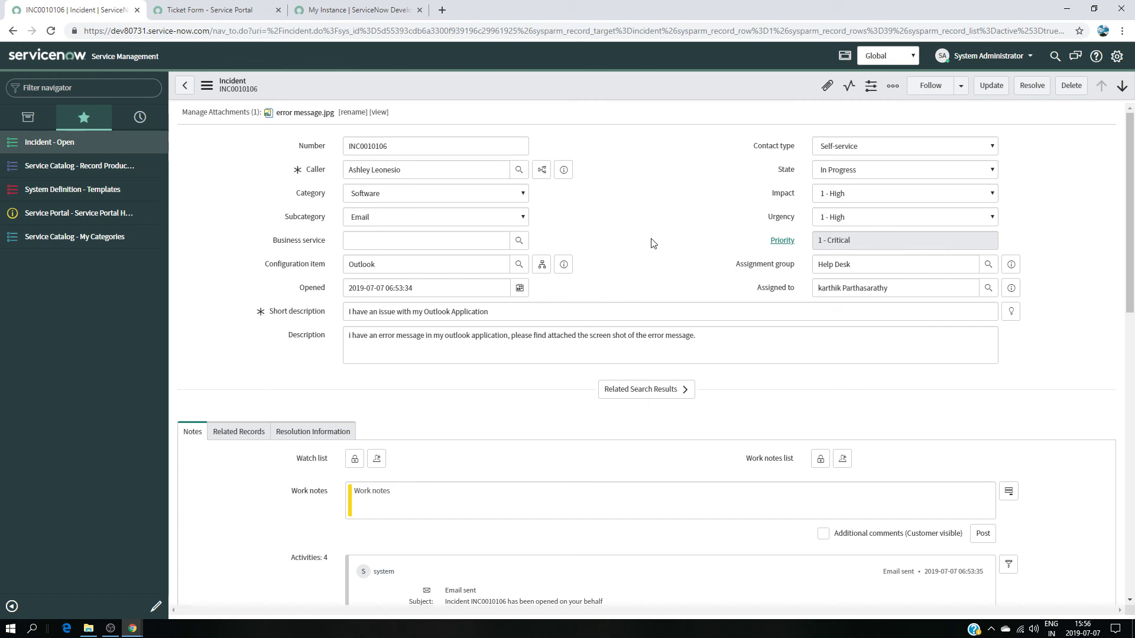
{"action": "left_click", "coordinate": [109, 628]}
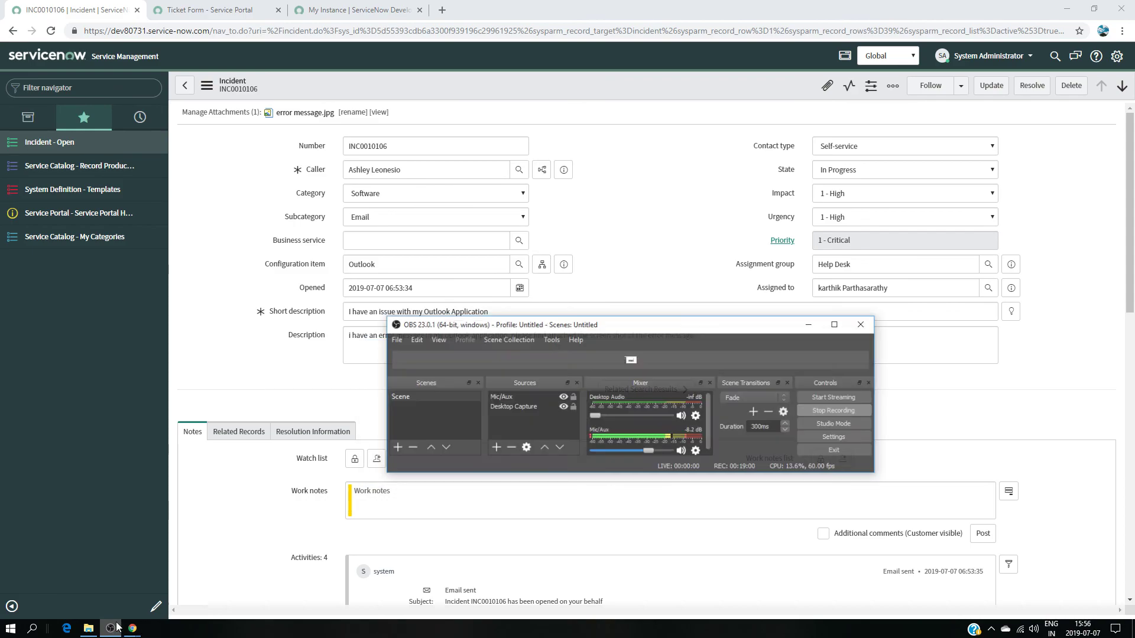